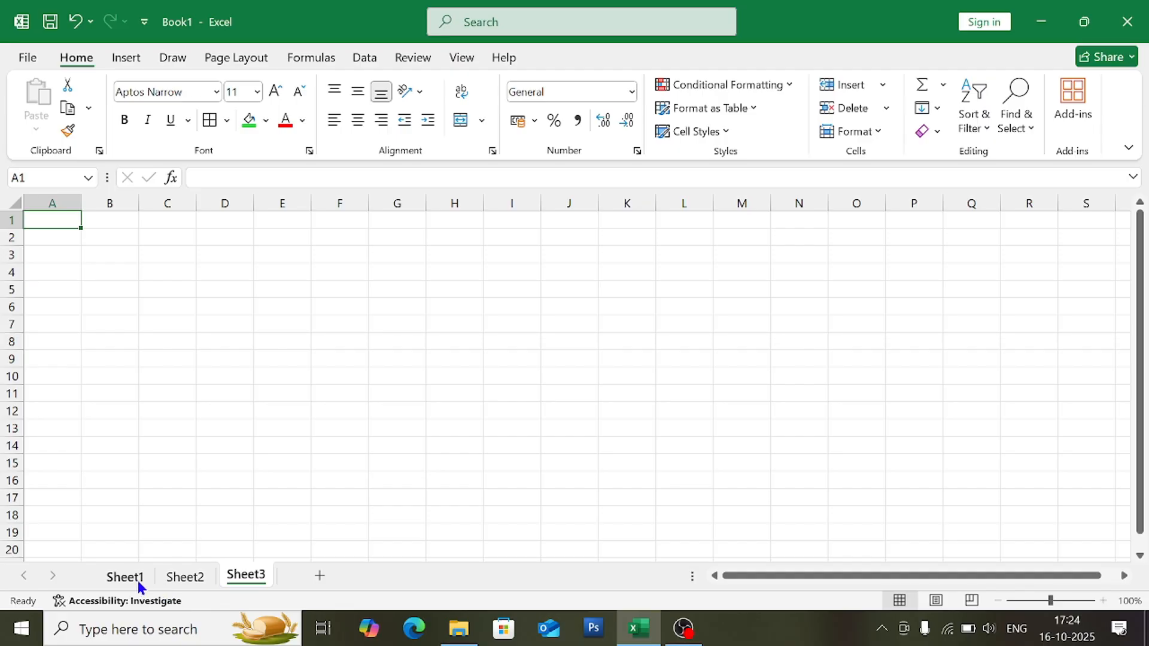
# On Sheet2, total the numbers in C4:C13 under the sum heading with AutoSum, placing the result in C14
pyautogui.click(178, 578)
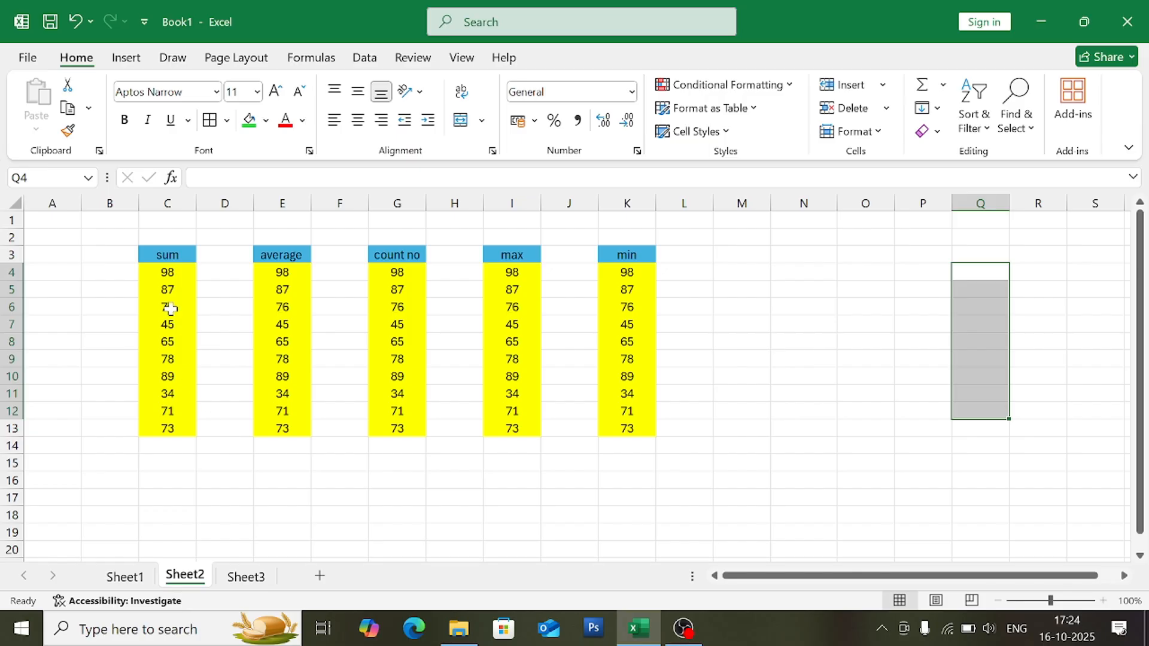
pyautogui.click(941, 84)
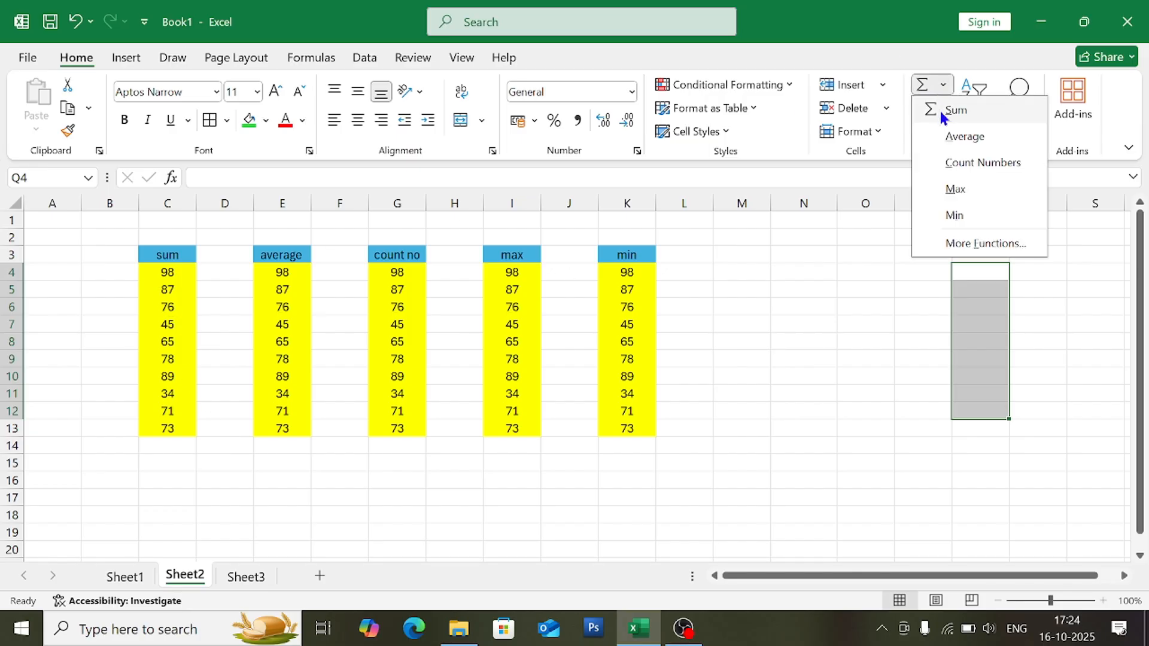
pyautogui.click(178, 277)
pyautogui.moveTo(175, 274); pyautogui.dragTo(175, 446)
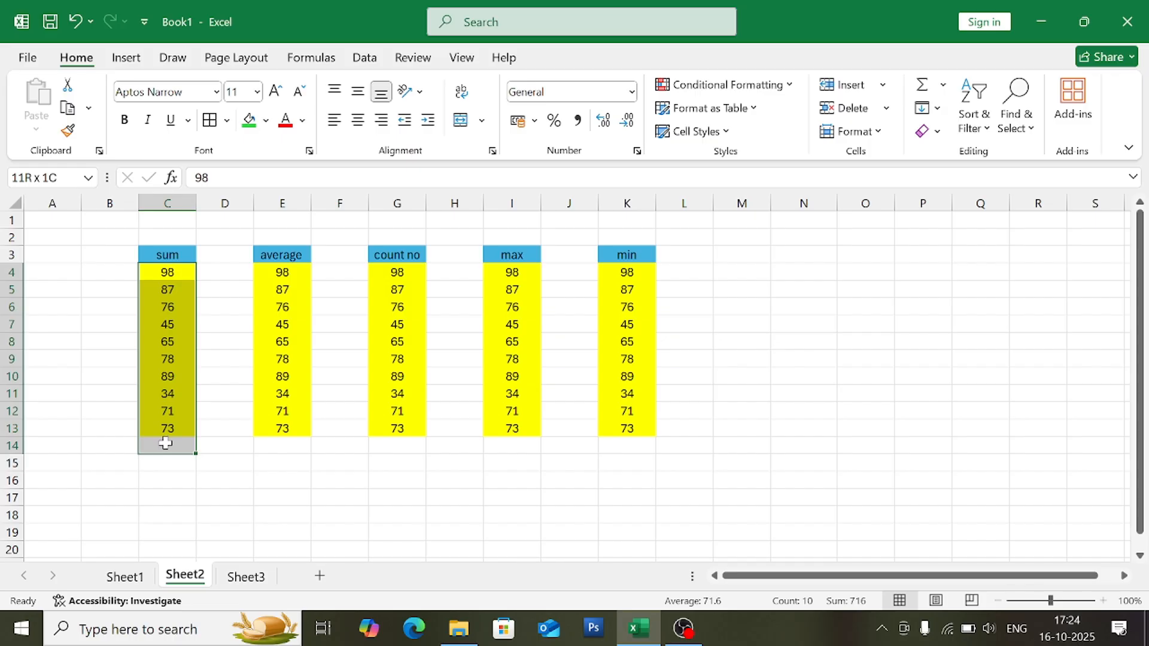
pyautogui.click(941, 85)
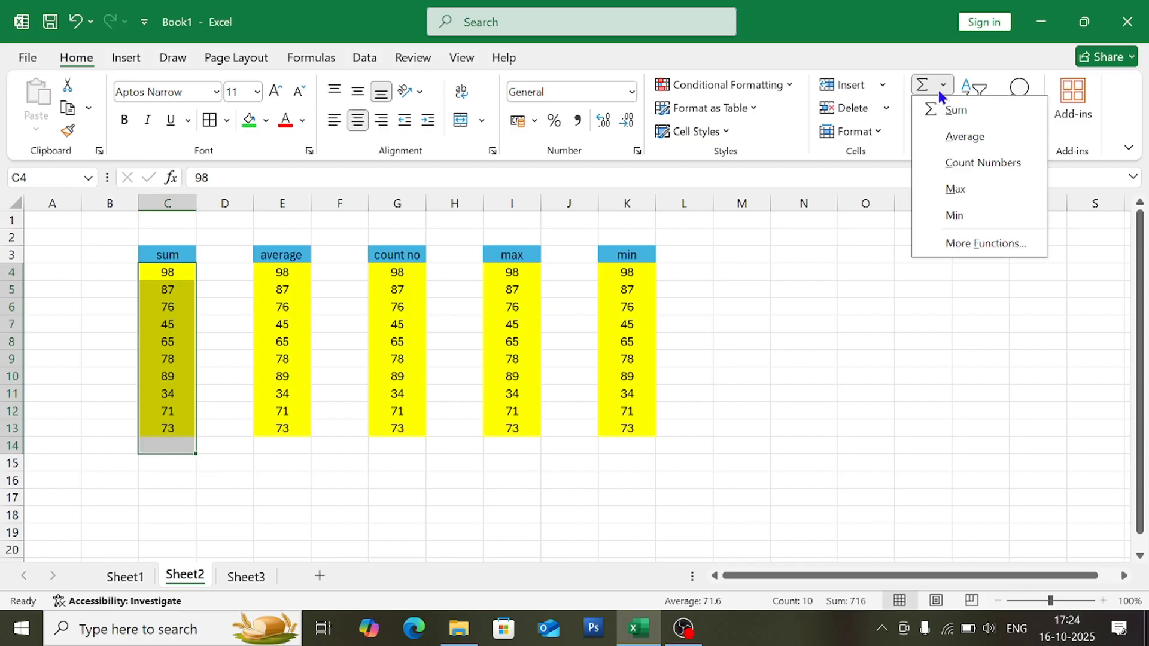
pyautogui.click(944, 112)
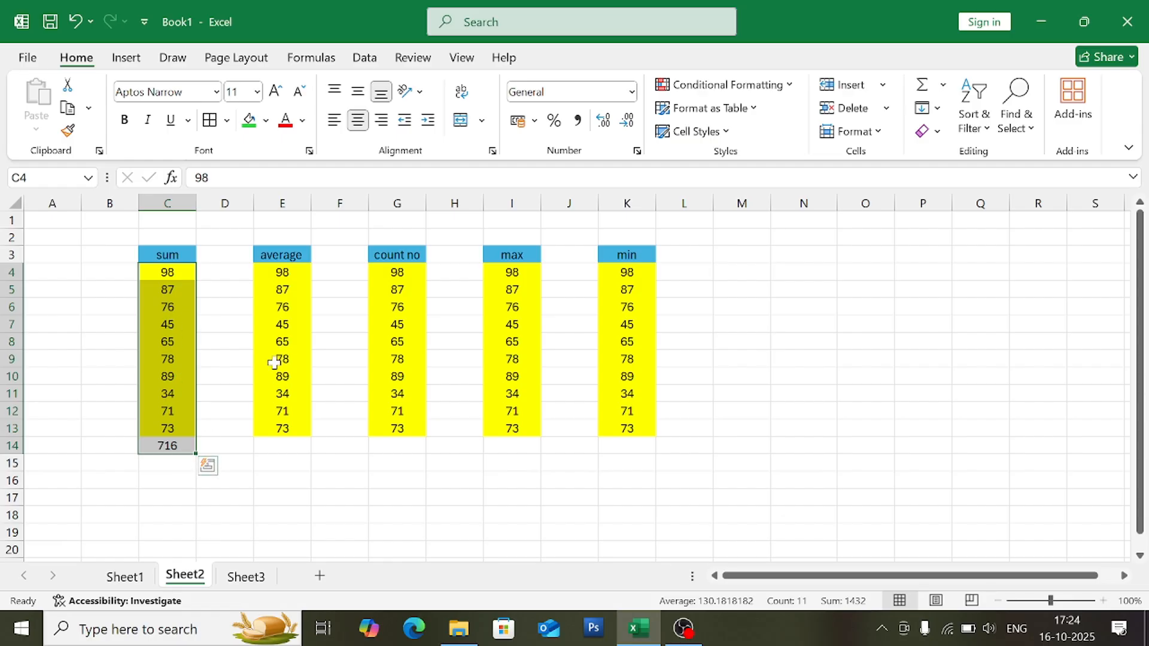
# Calculate the average of E4:E13 under the average heading, placing the result directly below in E14
pyautogui.doubleClick(277, 272)
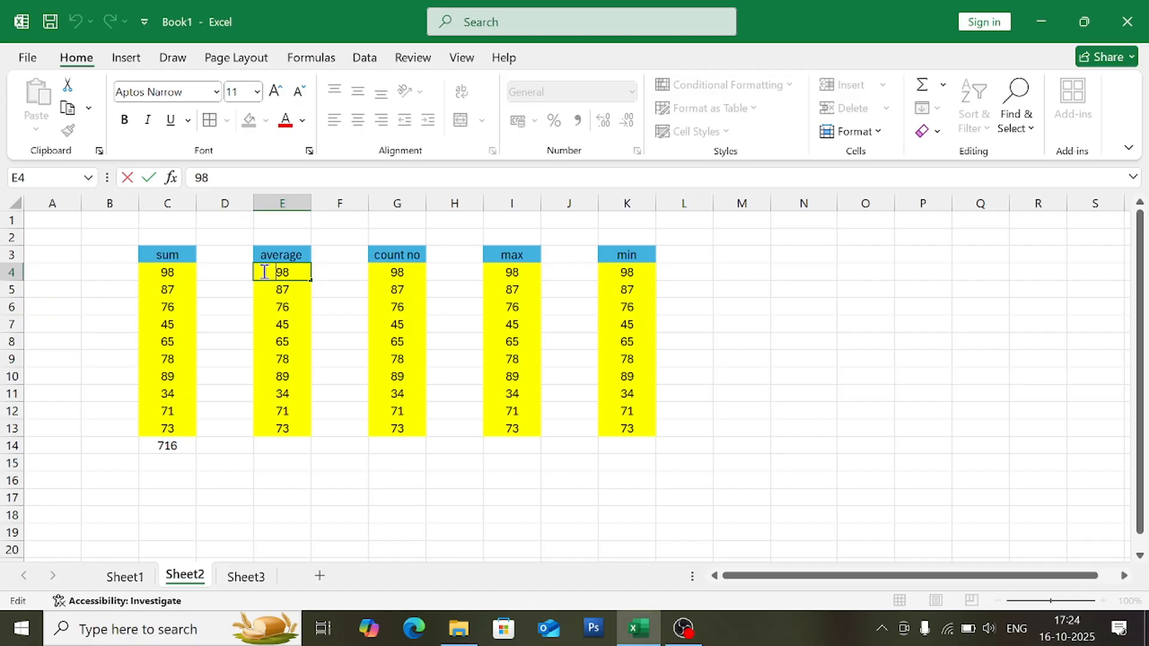
pyautogui.moveTo(276, 272); pyautogui.dragTo(305, 274)
pyautogui.click(292, 340)
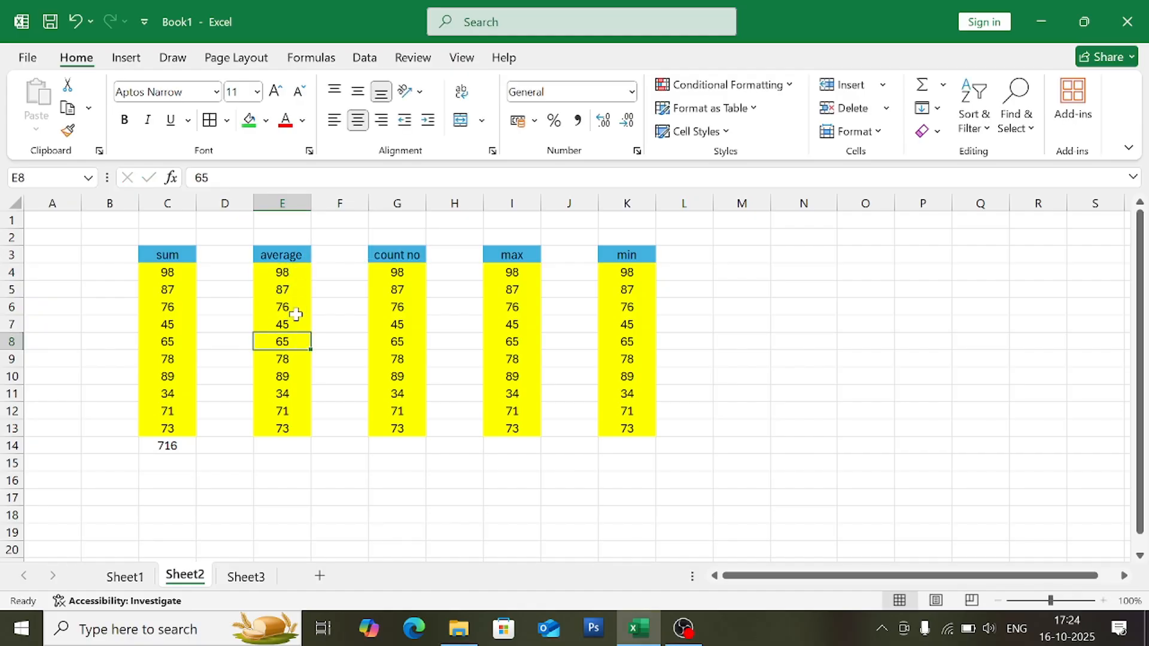
pyautogui.click(289, 273)
pyautogui.moveTo(289, 272); pyautogui.dragTo(277, 428)
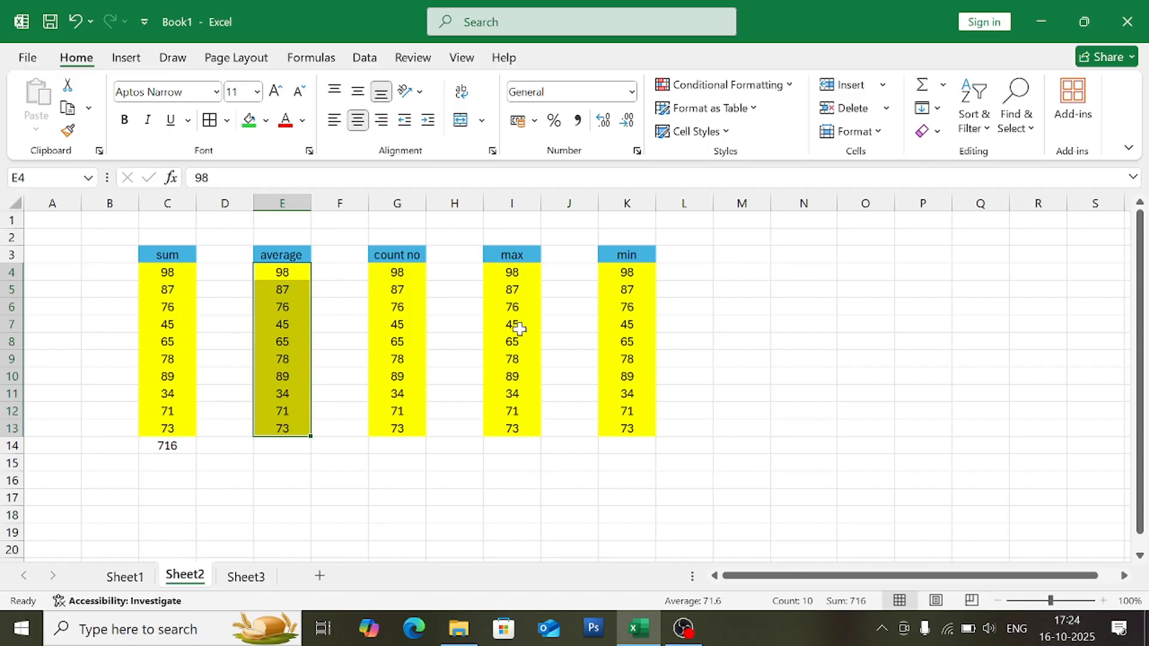
pyautogui.click(943, 84)
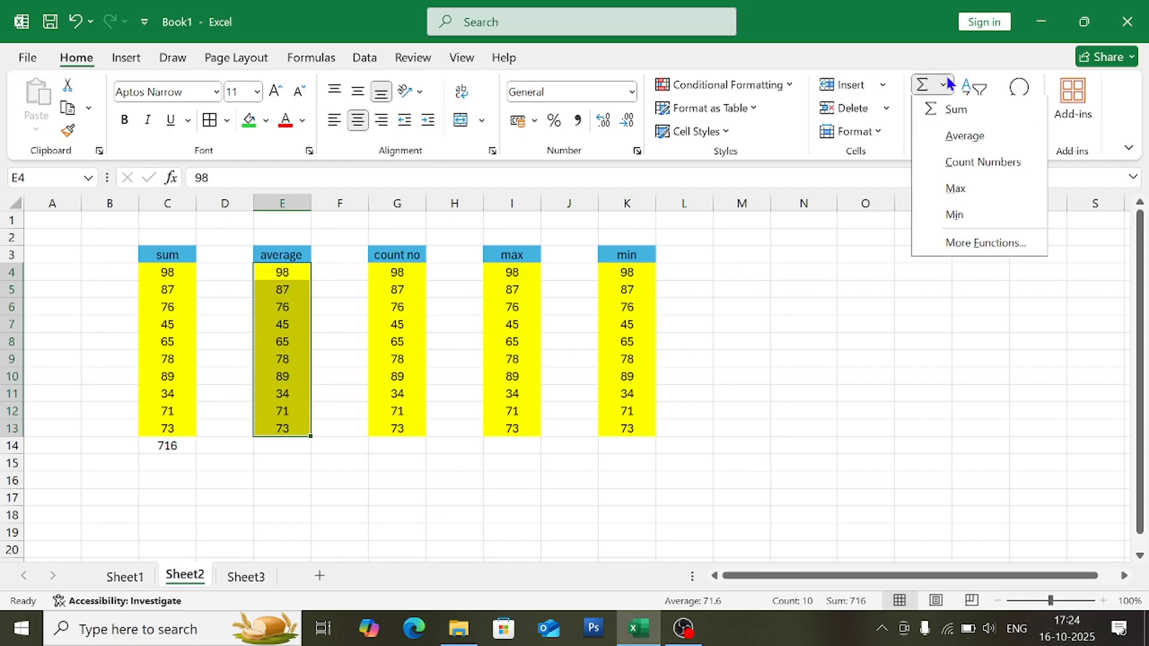
pyautogui.click(945, 141)
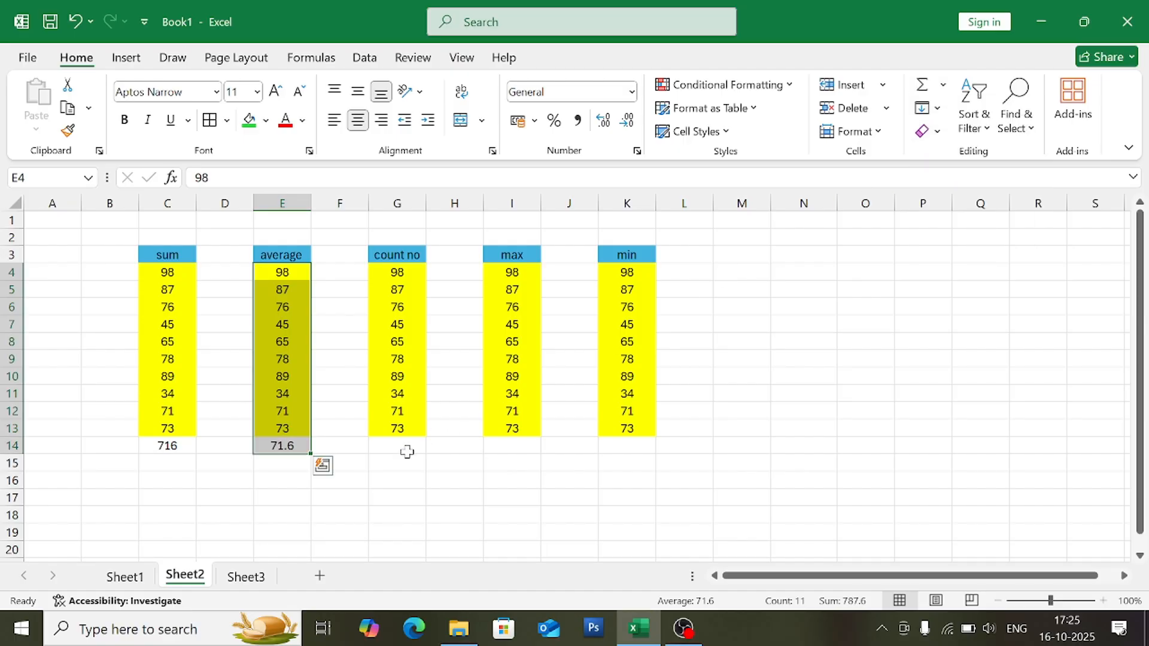
pyautogui.click(447, 482)
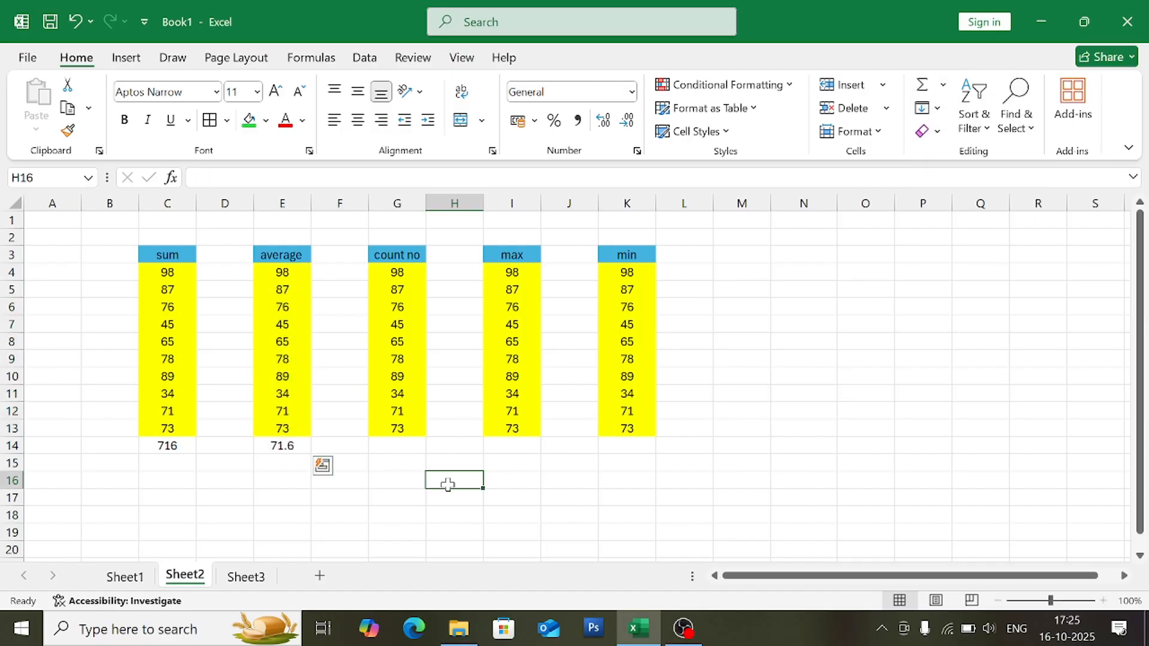
# Apply Count Numbers to G4:G13 under the count no heading, placing the result in G14
pyautogui.click(382, 272)
pyautogui.moveTo(382, 273); pyautogui.dragTo(378, 426)
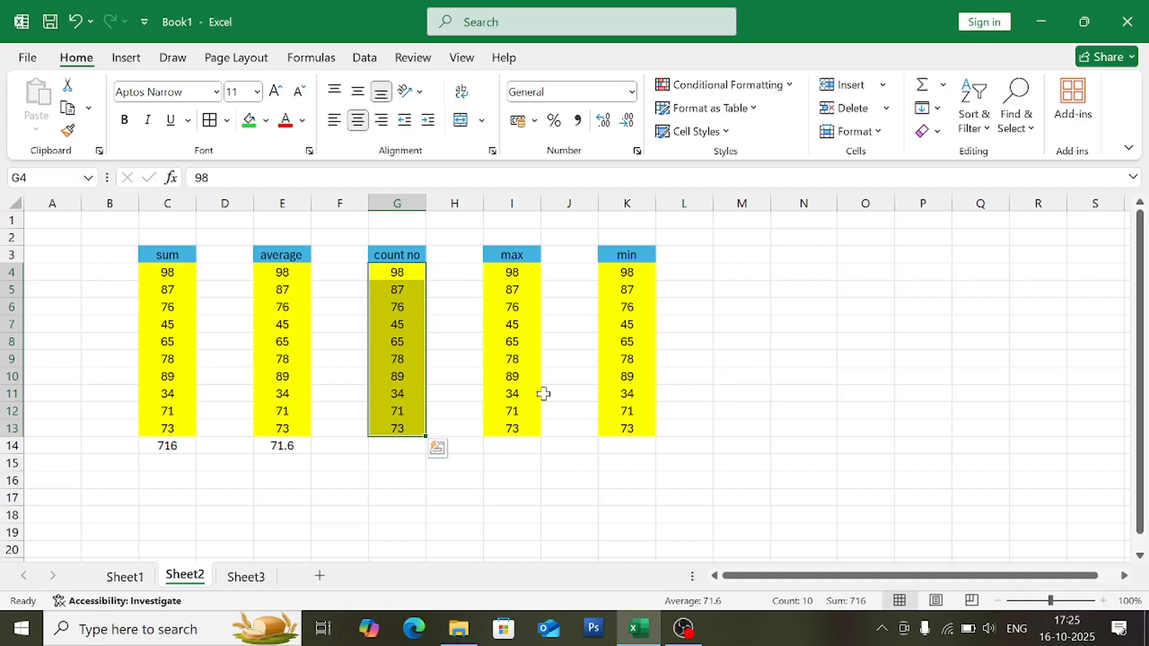
pyautogui.click(933, 108)
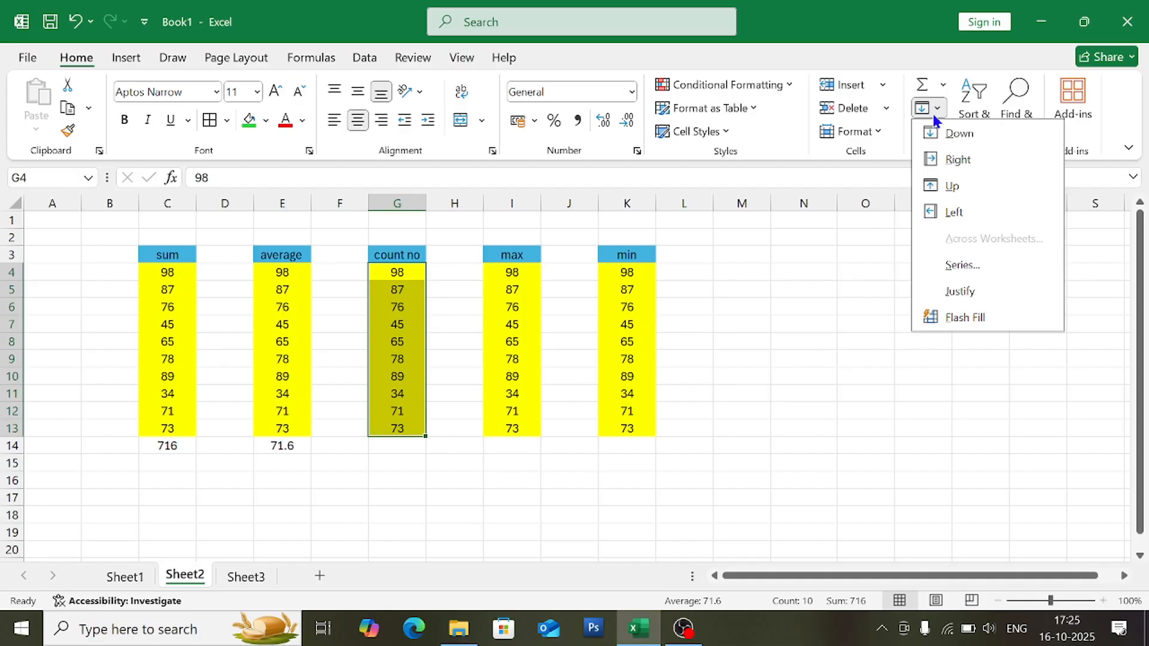
pyautogui.click(937, 83)
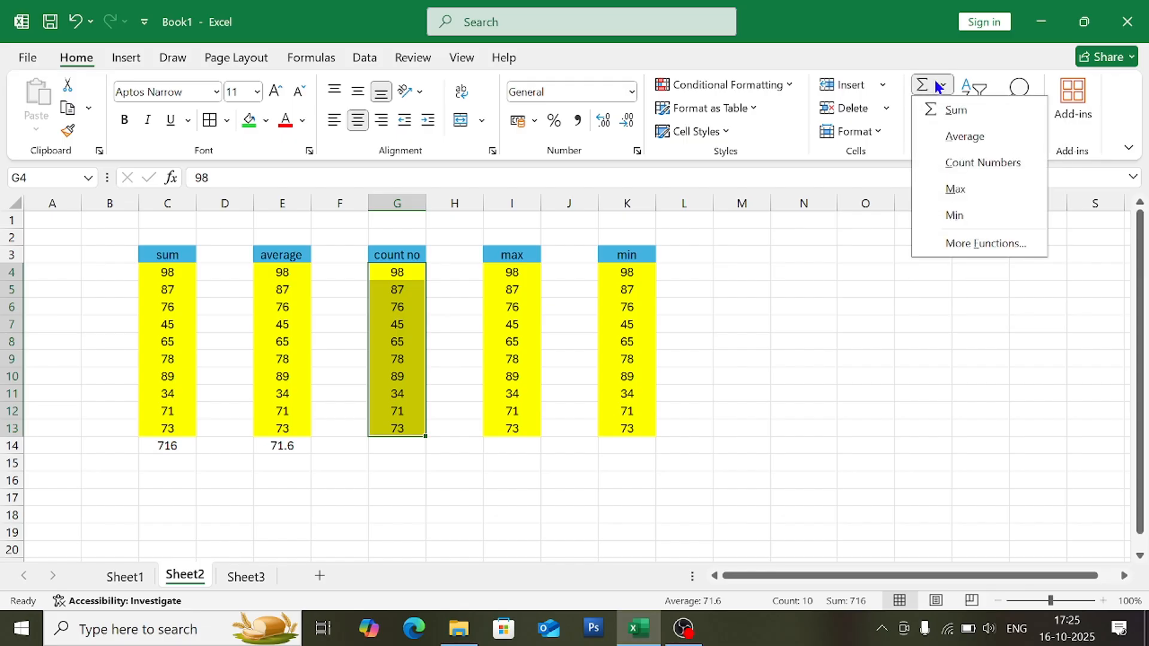
pyautogui.click(957, 162)
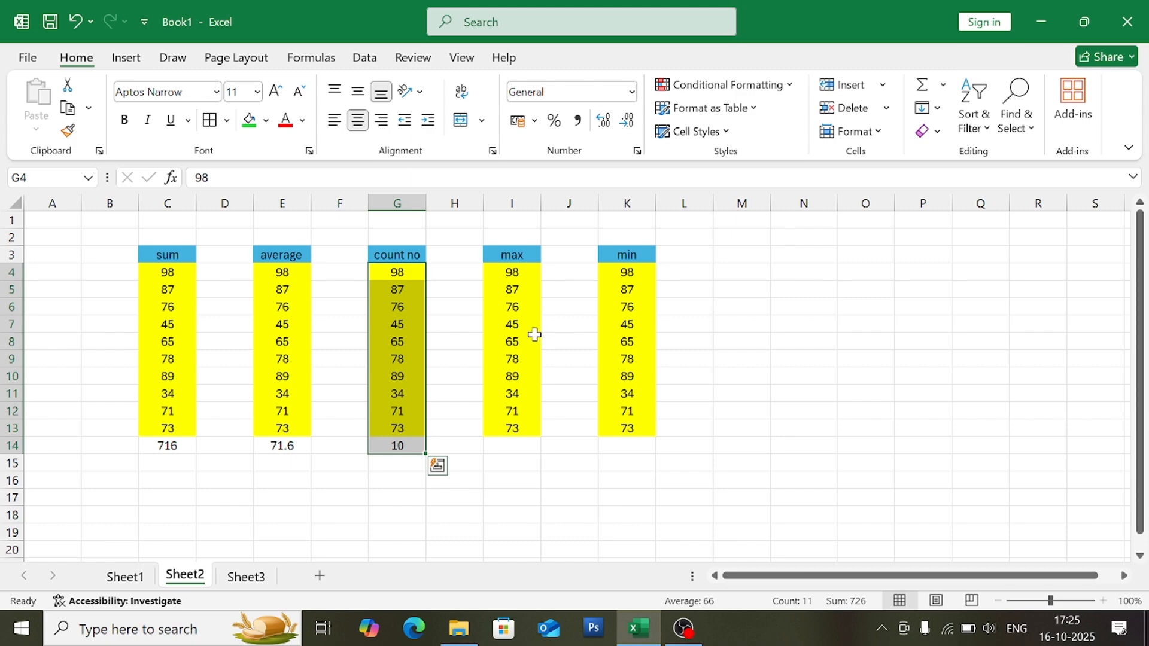
# Find the maximum of I4:I13 under the max heading, placing the result in I14
pyautogui.click(527, 271)
pyautogui.doubleClick(533, 272)
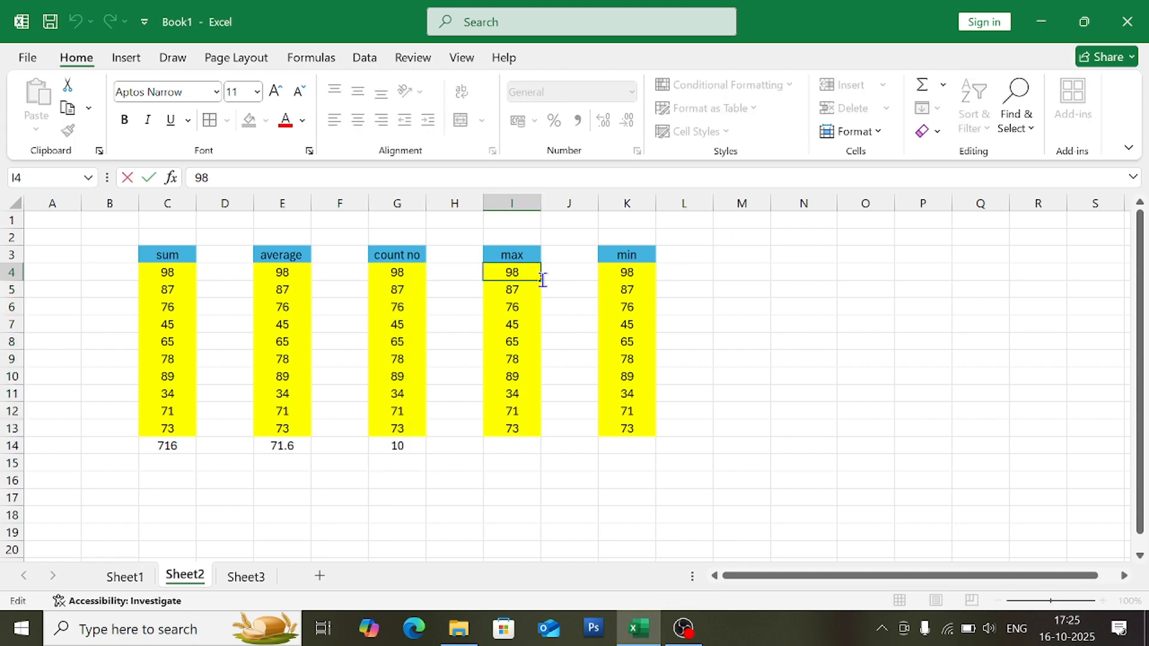
pyautogui.click(561, 271)
pyautogui.click(530, 270)
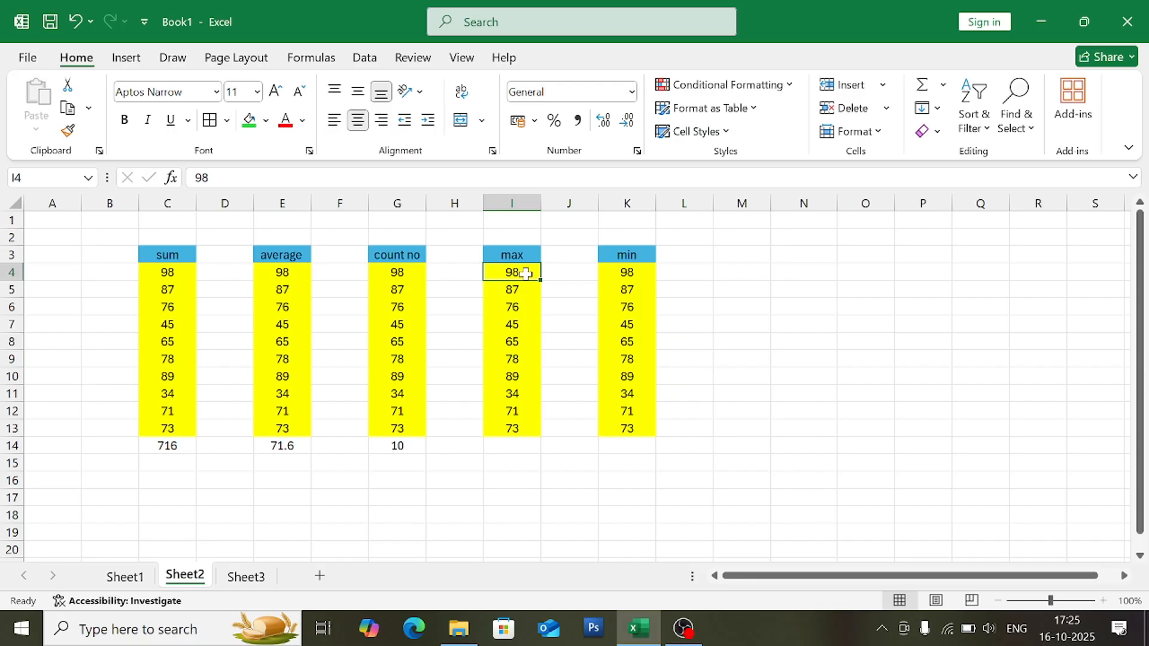
pyautogui.moveTo(526, 273); pyautogui.dragTo(508, 437)
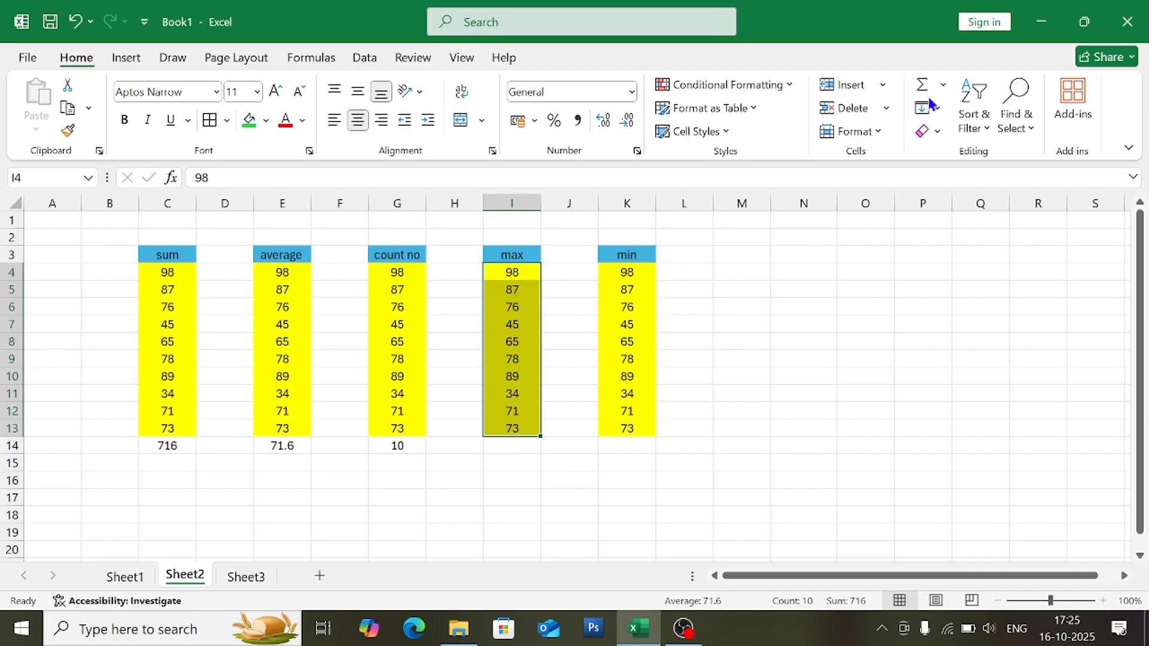
pyautogui.click(944, 85)
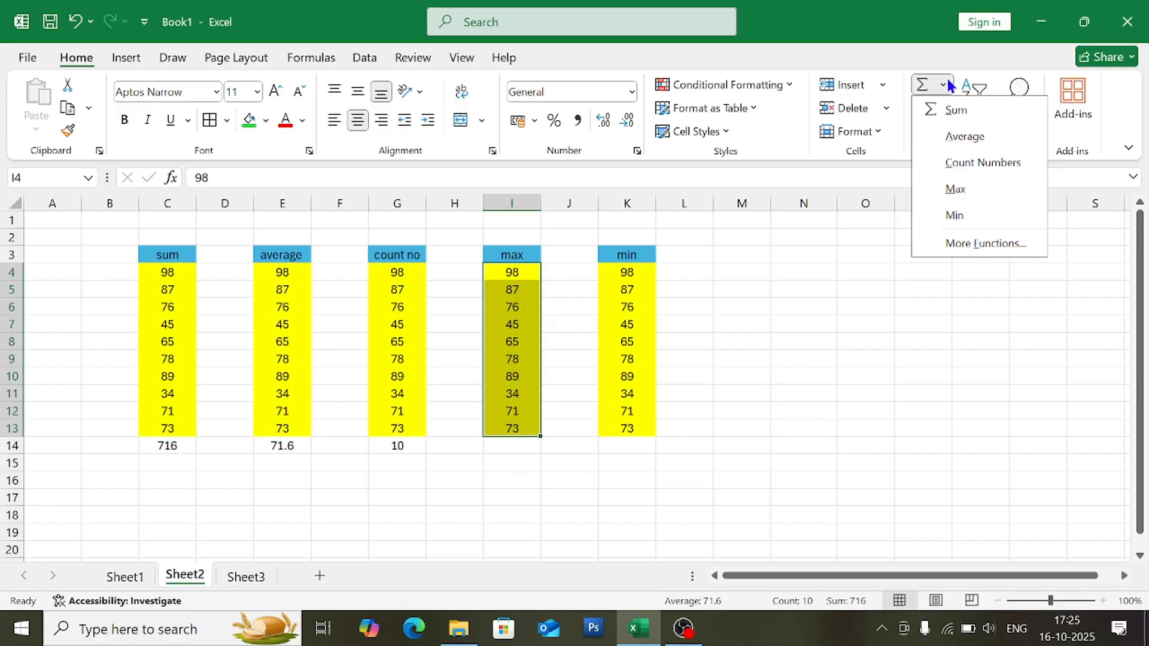
pyautogui.click(955, 190)
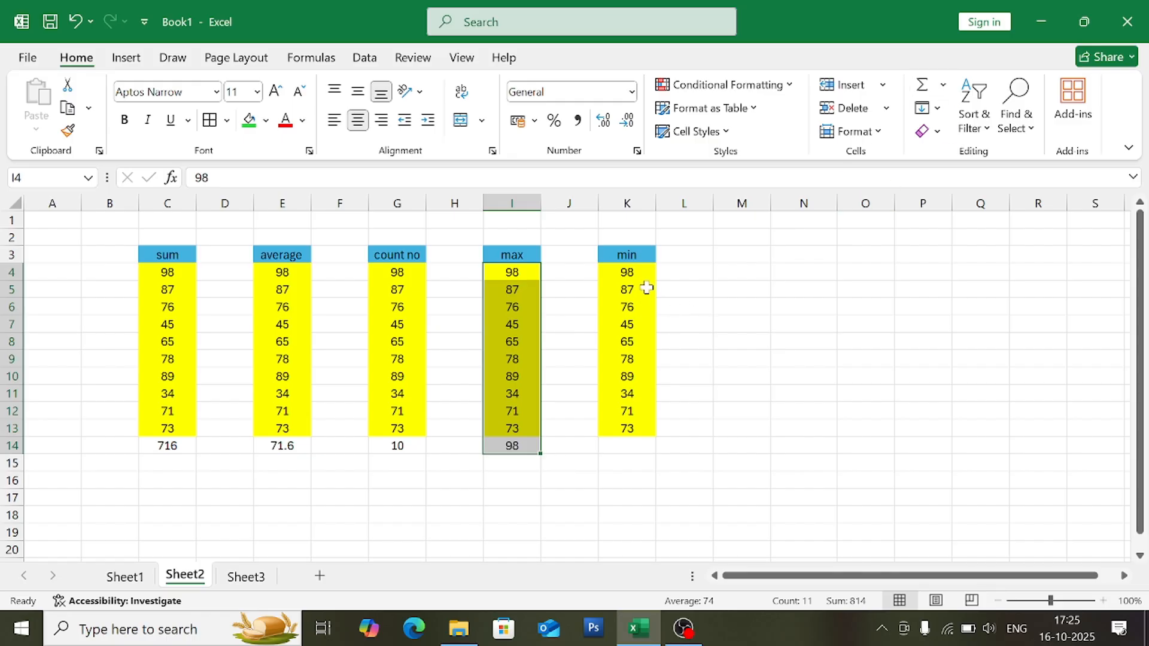
# Find the minimum of K4:K13 under the min heading, placing the result in K14
pyautogui.moveTo(629, 270); pyautogui.dragTo(652, 423)
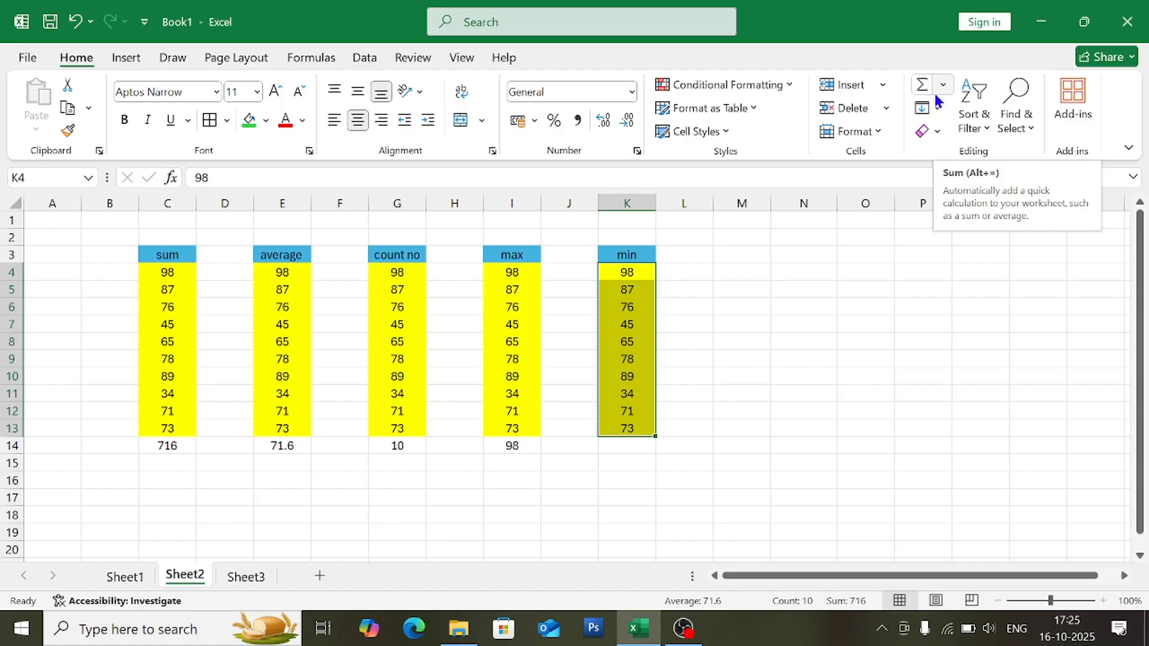
pyautogui.click(936, 93)
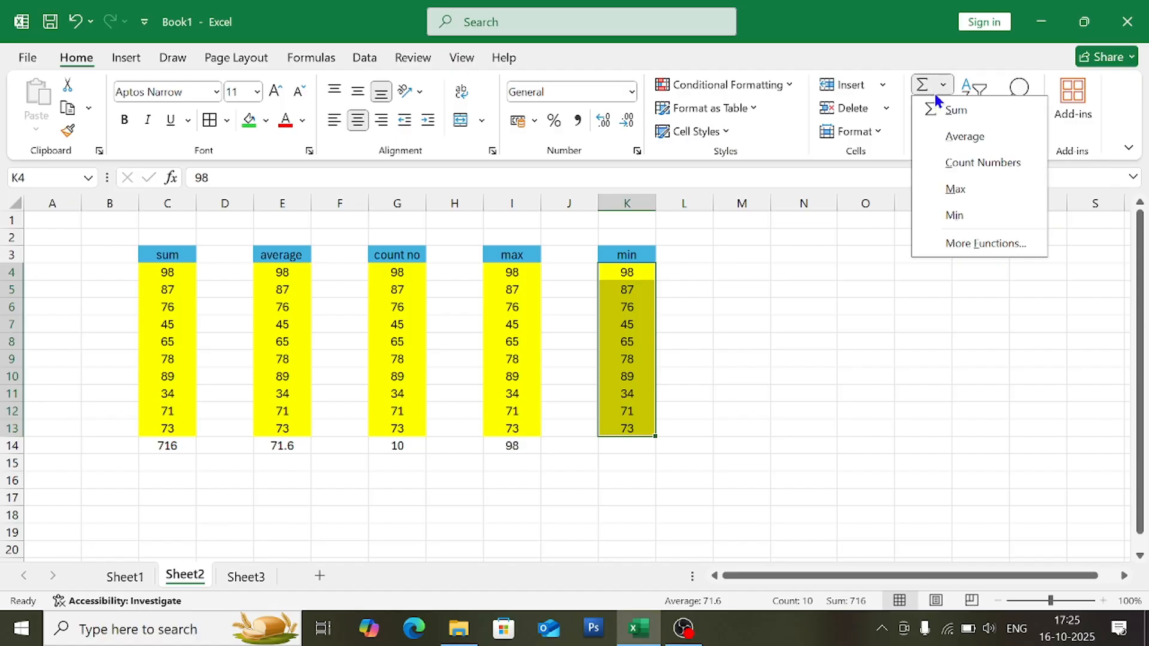
pyautogui.click(954, 216)
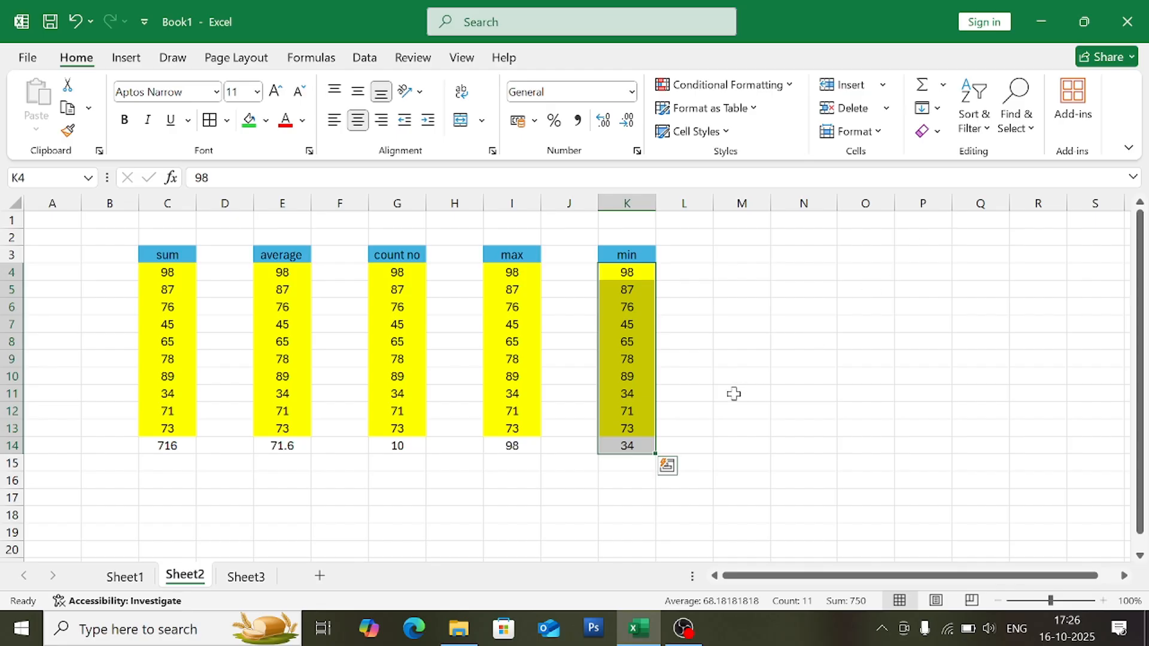
# Add a sum of K4:K14 in K15, and view the Insert Function dialog without inserting a function
pyautogui.click(928, 88)
pyautogui.click(942, 89)
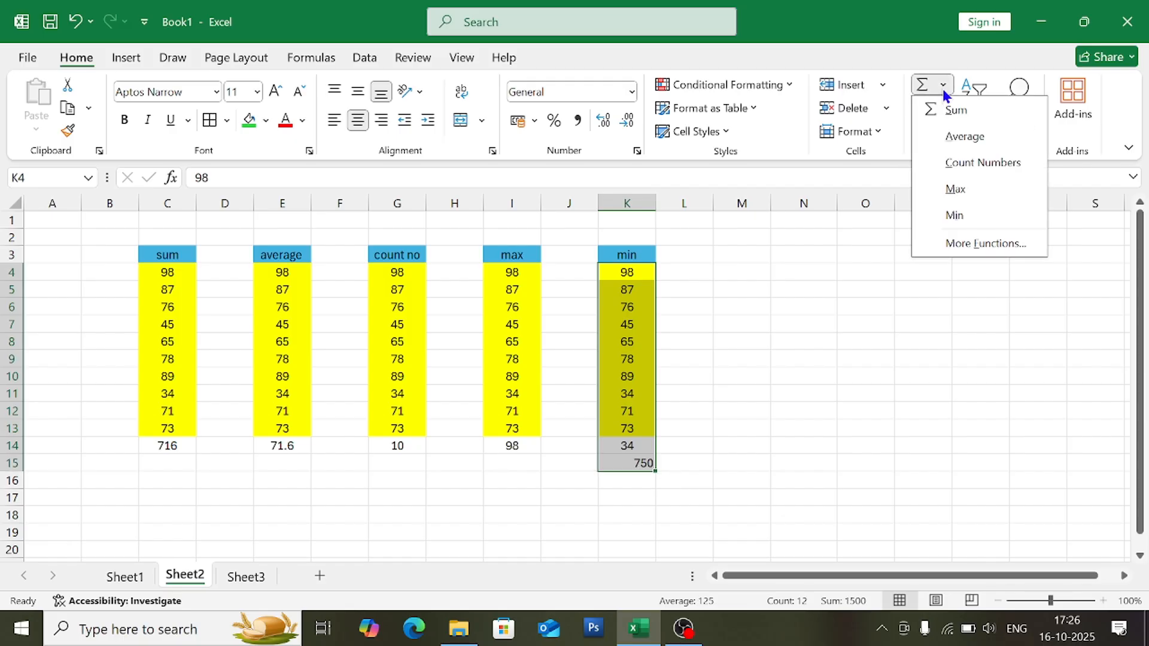
pyautogui.click(958, 249)
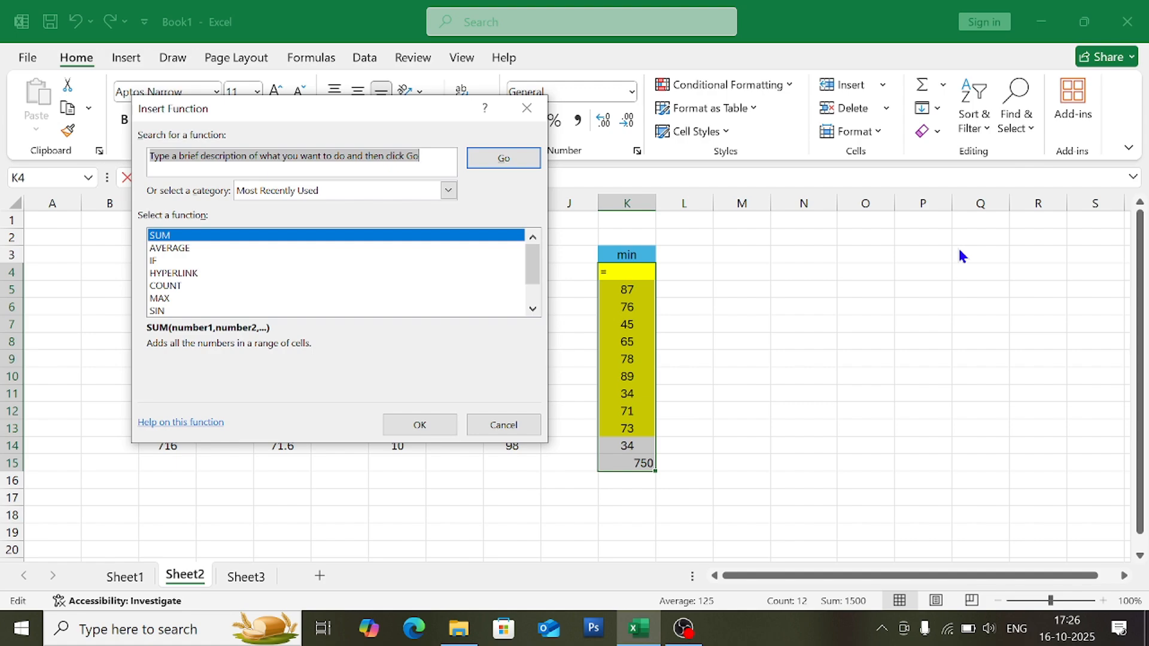
pyautogui.click(526, 108)
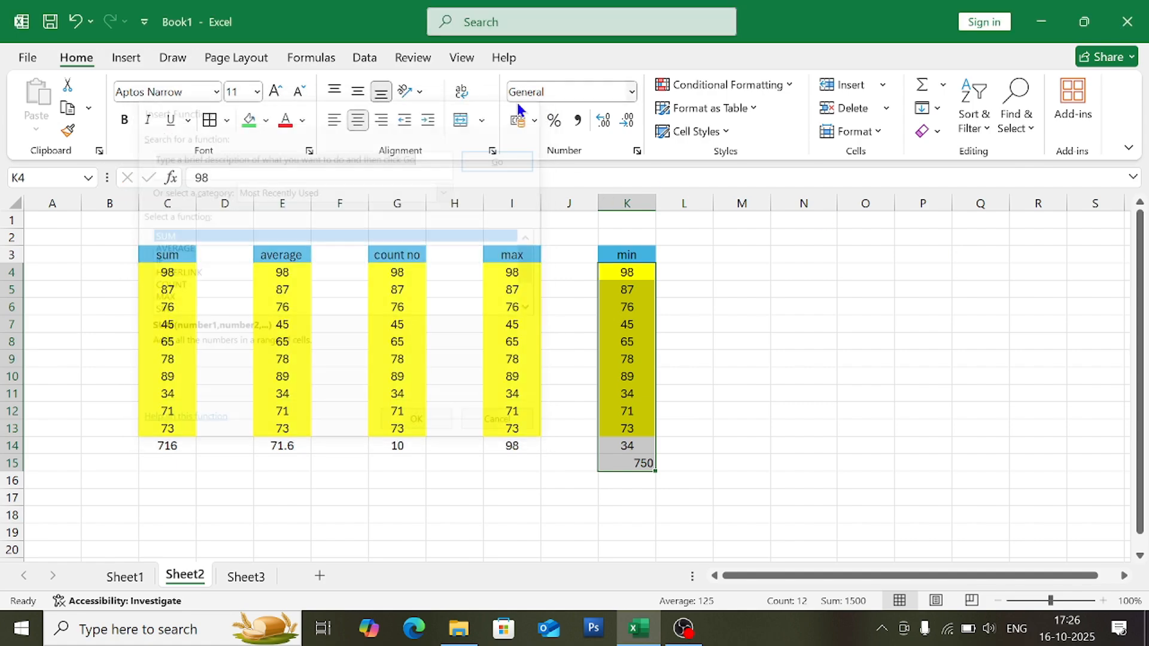
pyautogui.click(942, 106)
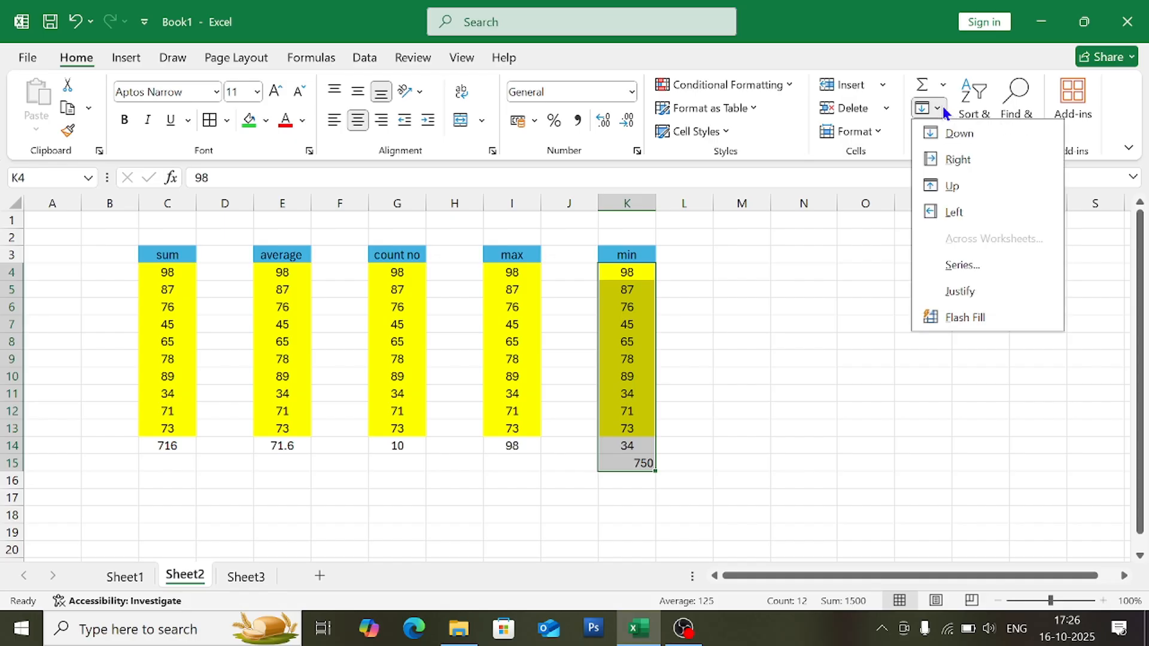
pyautogui.click(900, 337)
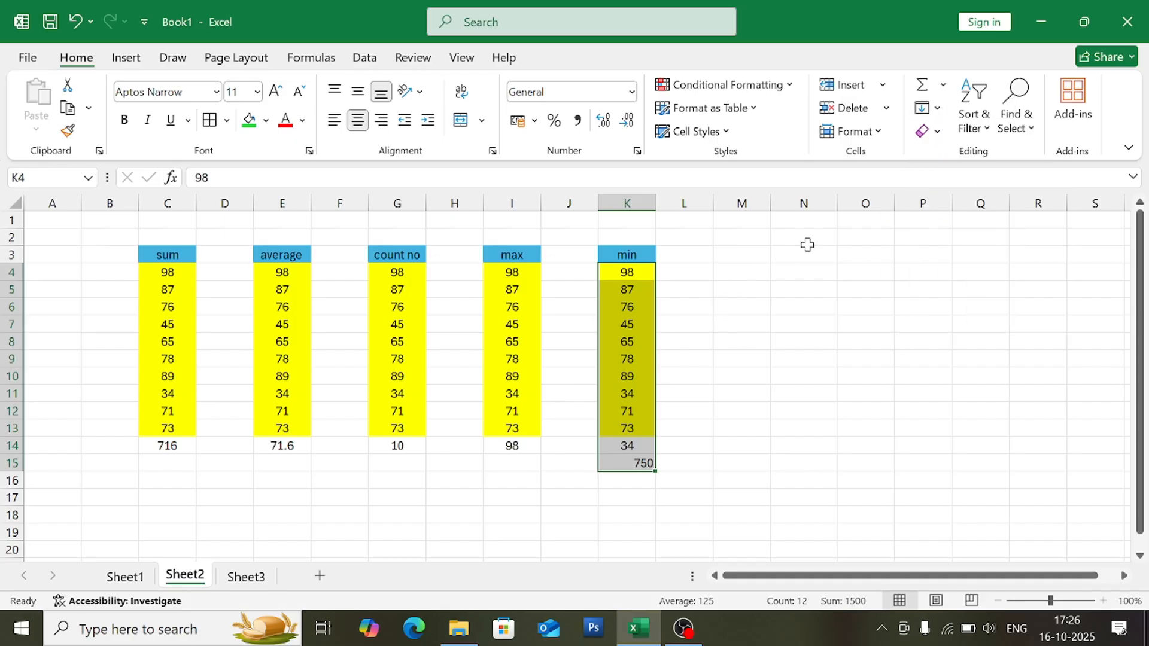
pyautogui.click(936, 109)
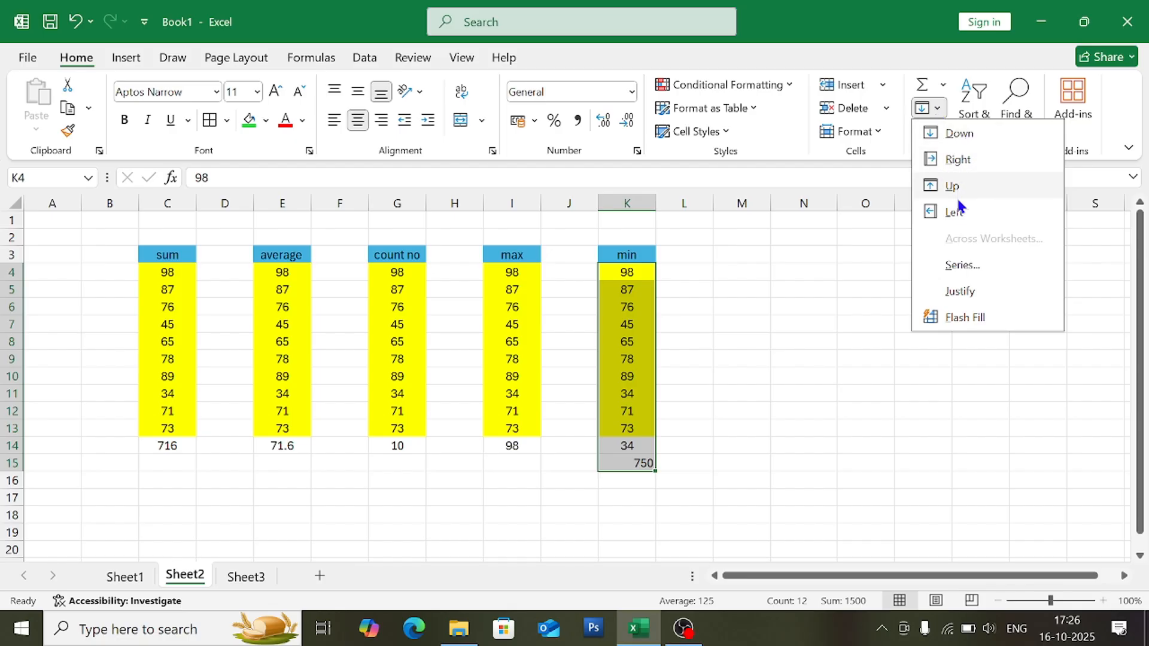
pyautogui.click(835, 255)
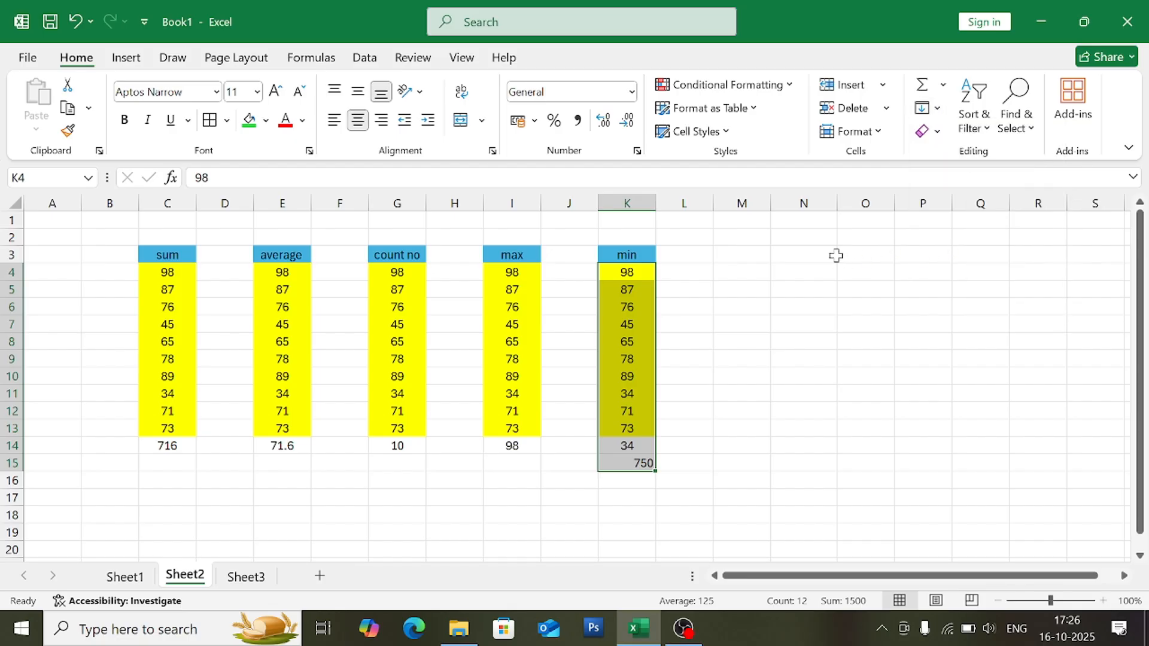
# Enter a person's first name as sample text in cell O3 and keep that cell selected
pyautogui.click(865, 252)
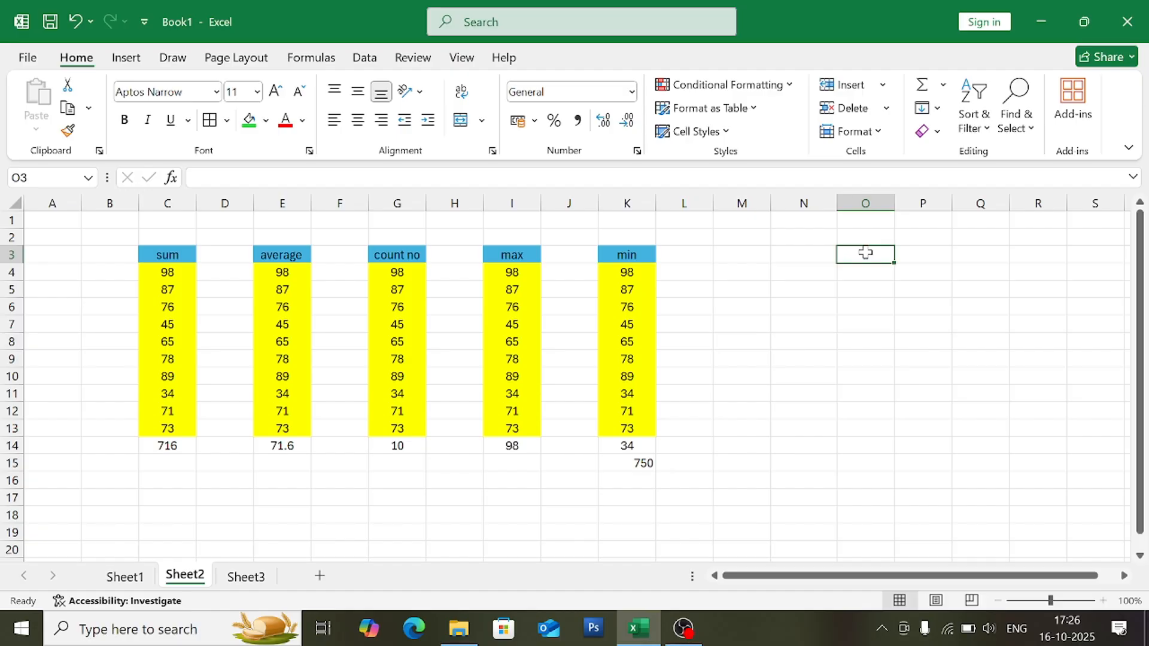
pyautogui.write('rahul')
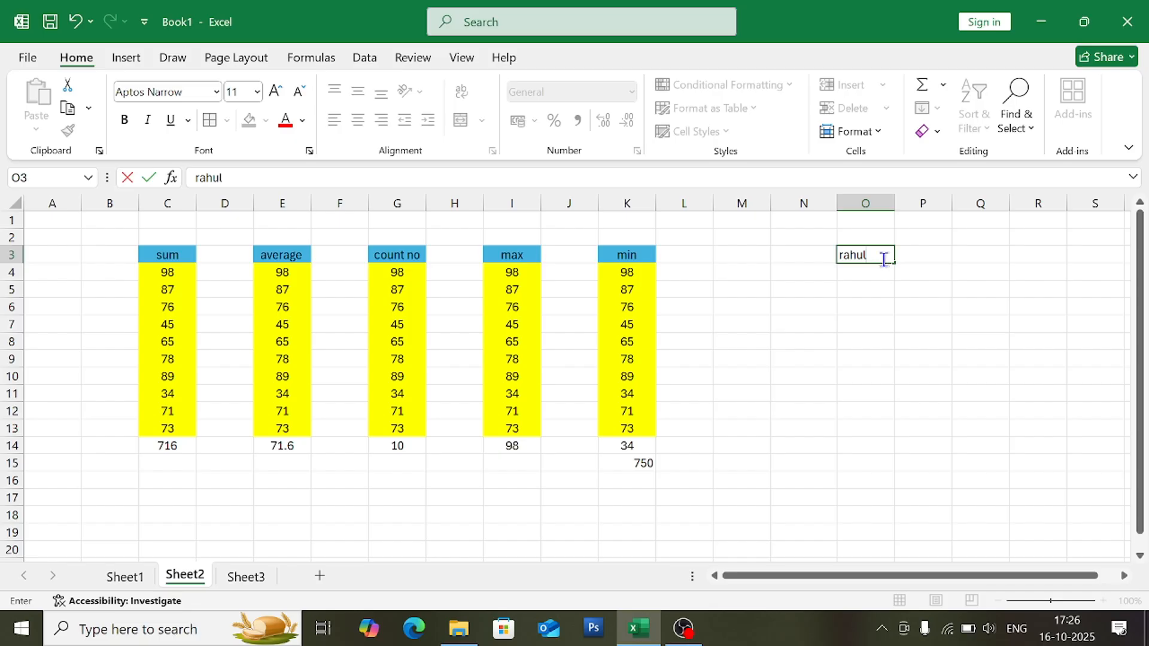
pyautogui.click(887, 251)
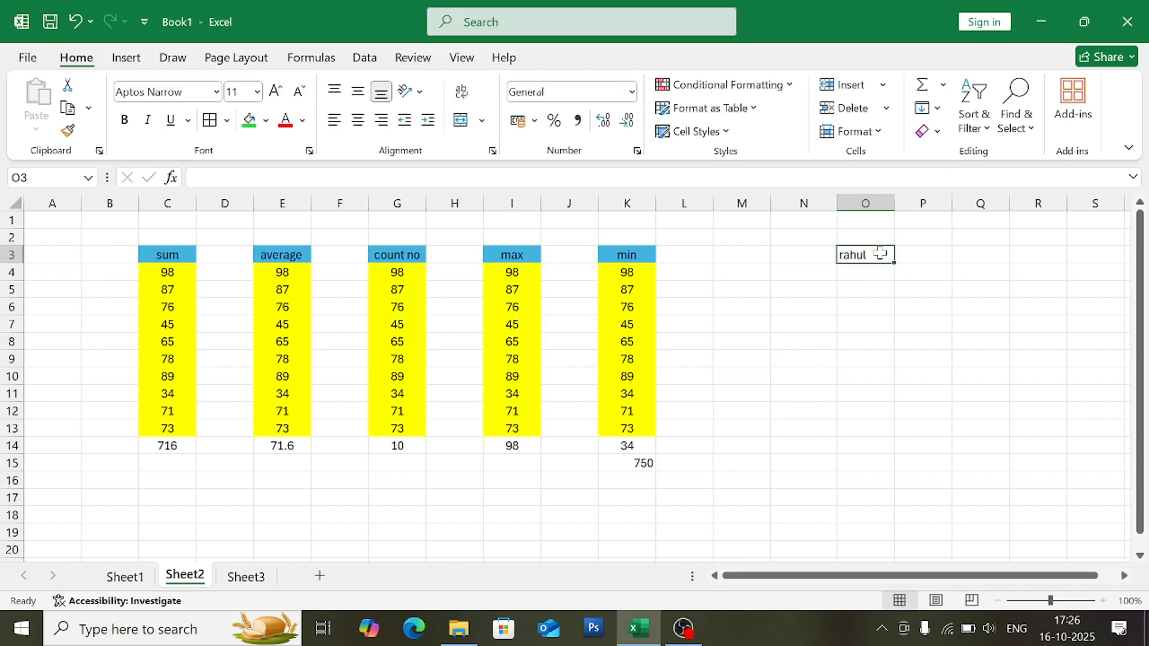
pyautogui.click(939, 113)
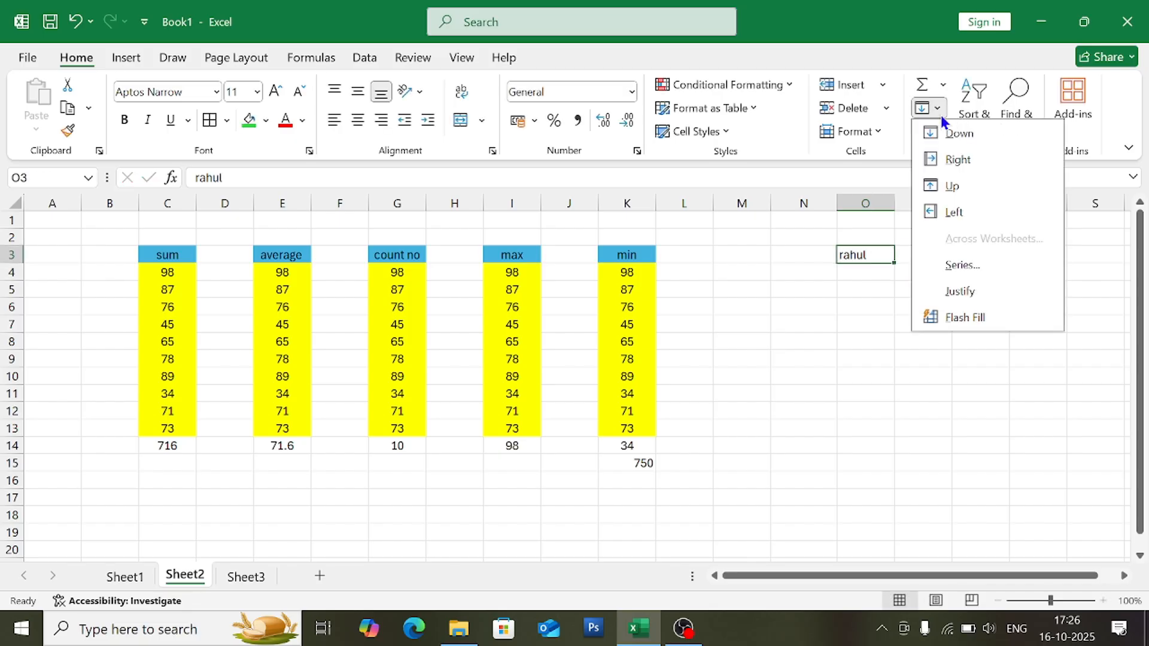
pyautogui.click(864, 311)
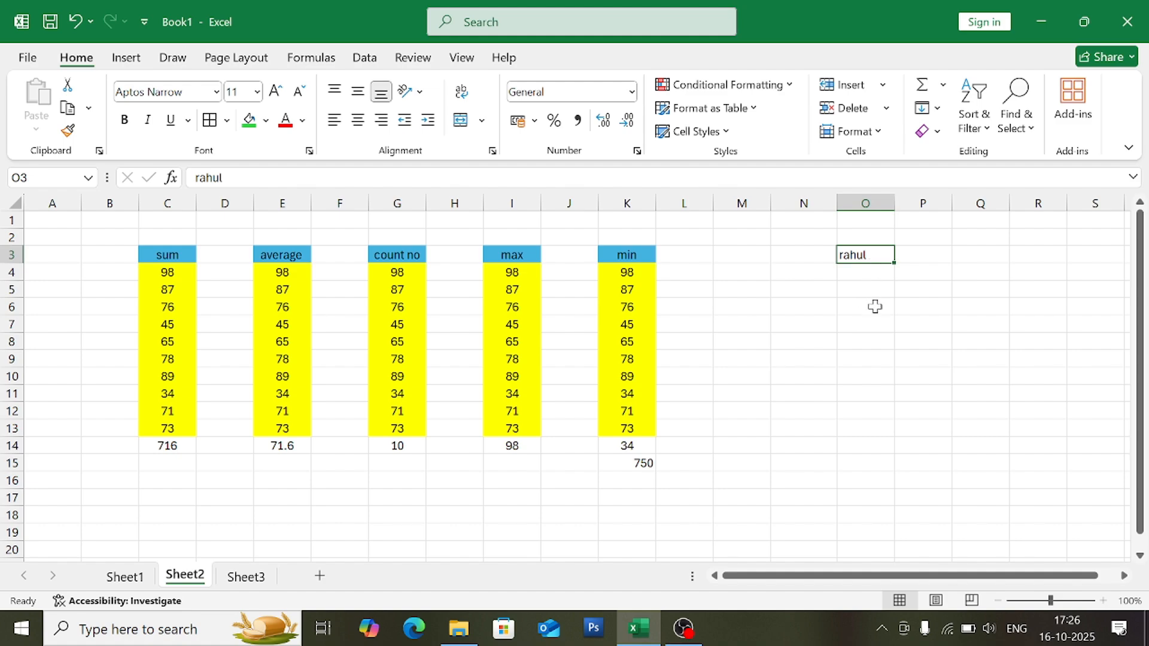
# Fill the sample name from O3 down through O7 using Fill Down
pyautogui.moveTo(879, 267); pyautogui.dragTo(877, 306)
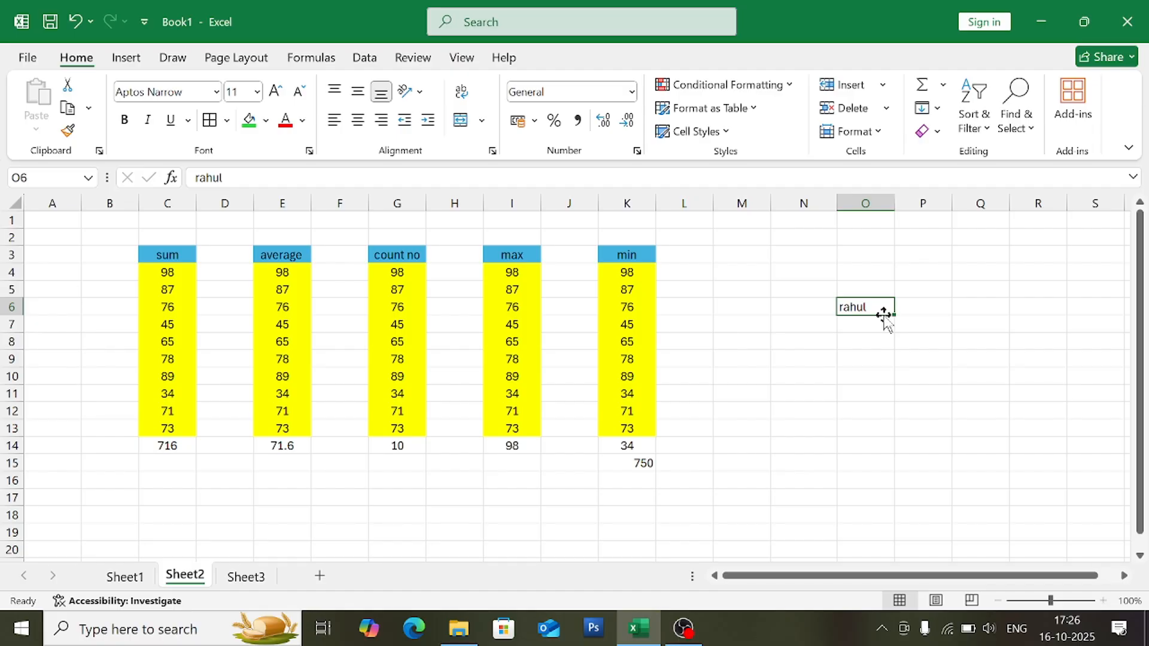
pyautogui.hotkey('ctrl', 'z')
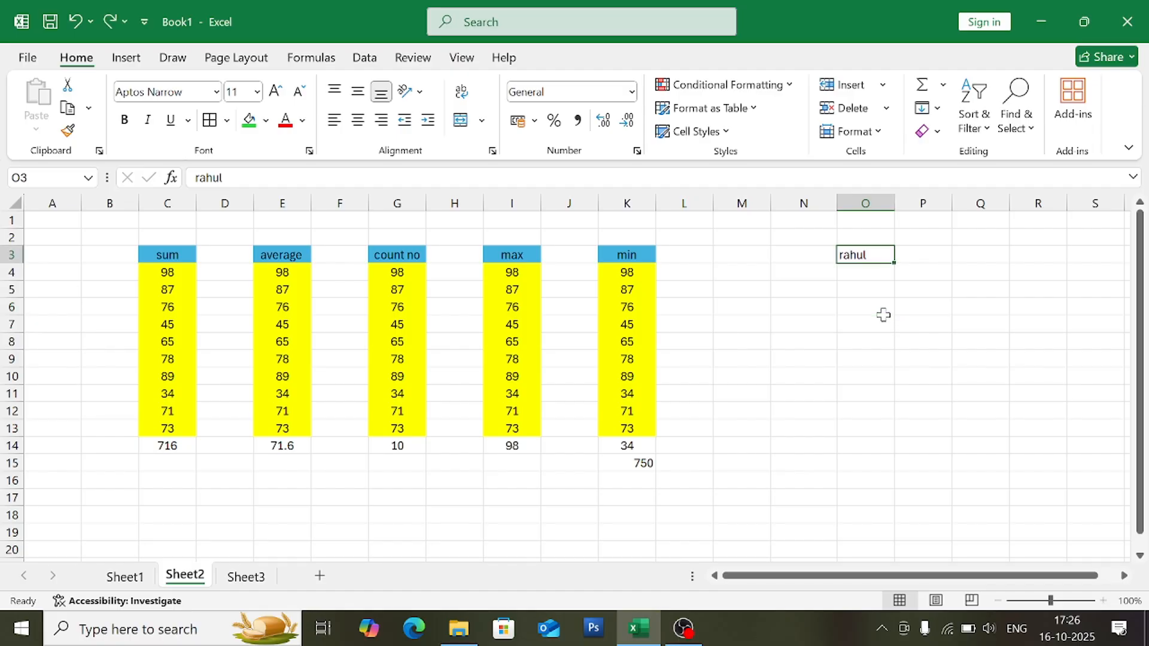
pyautogui.moveTo(874, 256); pyautogui.dragTo(877, 330)
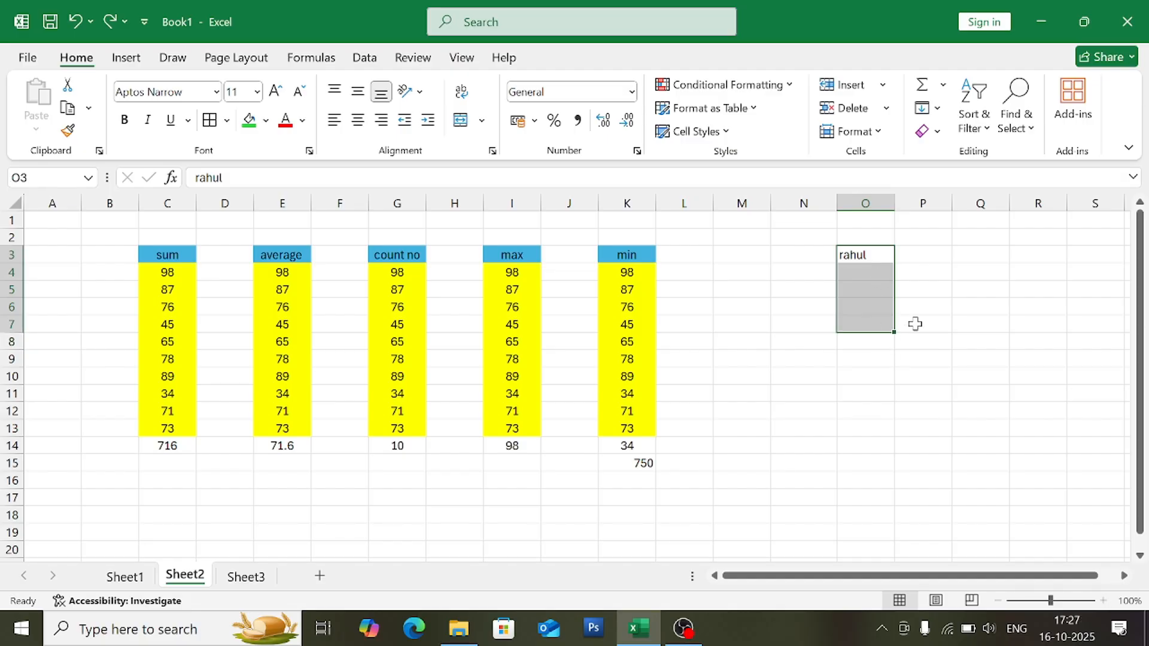
pyautogui.click(937, 109)
pyautogui.click(944, 136)
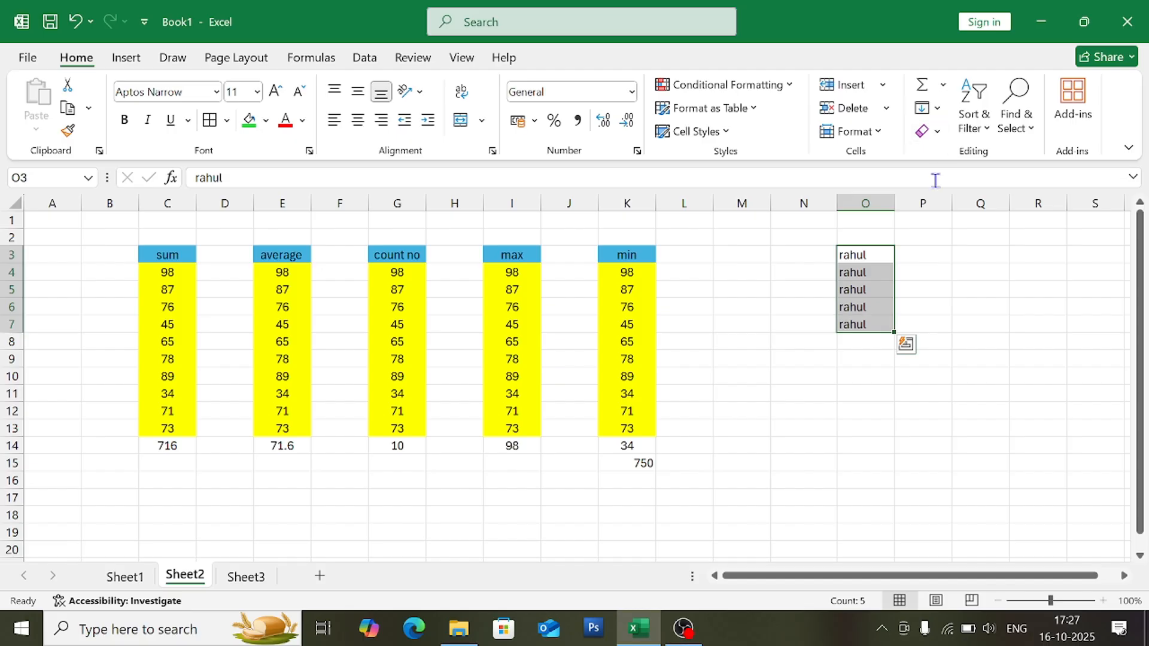
pyautogui.click(903, 258)
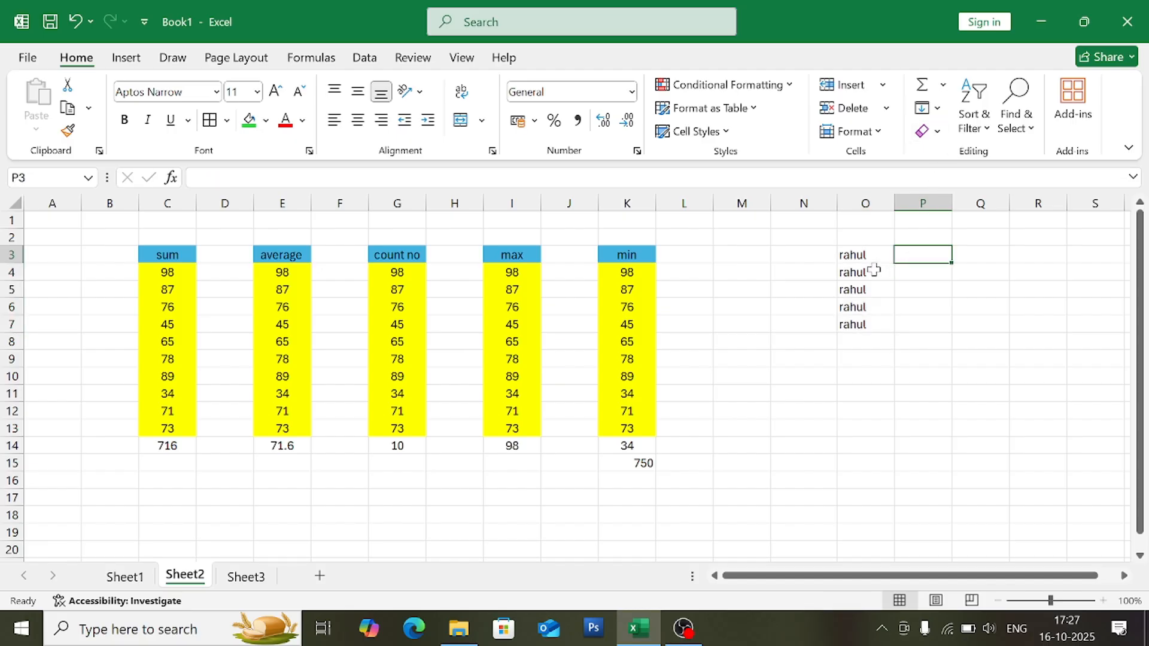
# Clear the filled copies from O4:O7 and select cell O3 again
pyautogui.moveTo(867, 273); pyautogui.dragTo(859, 328)
pyautogui.press('Delete')
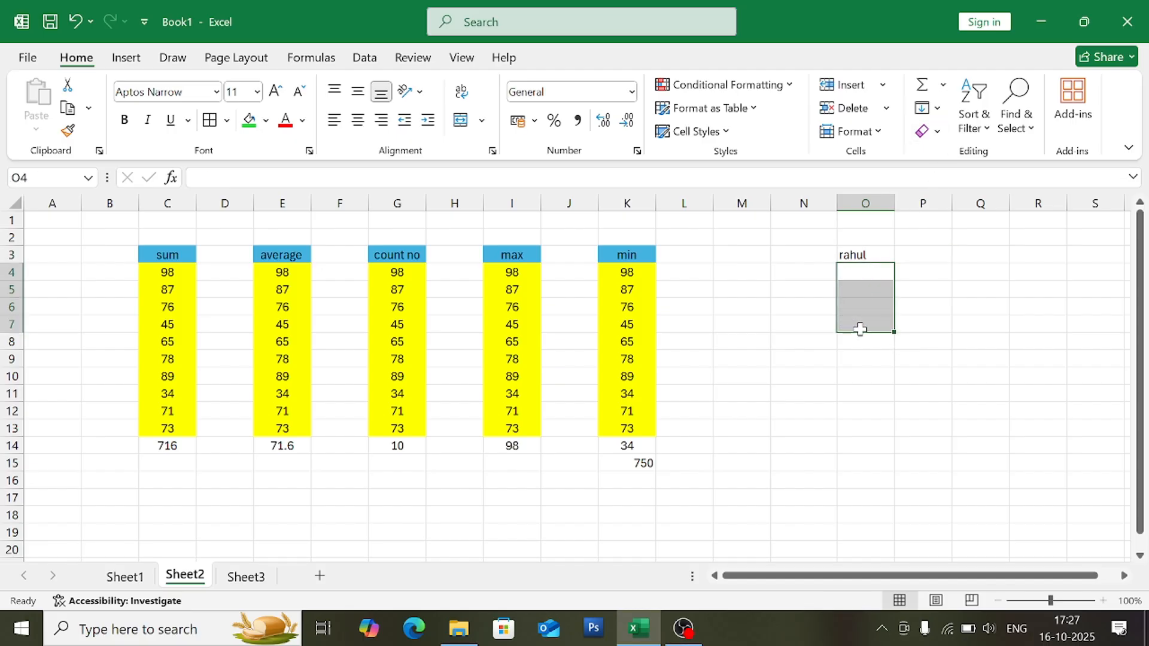
pyautogui.click(872, 256)
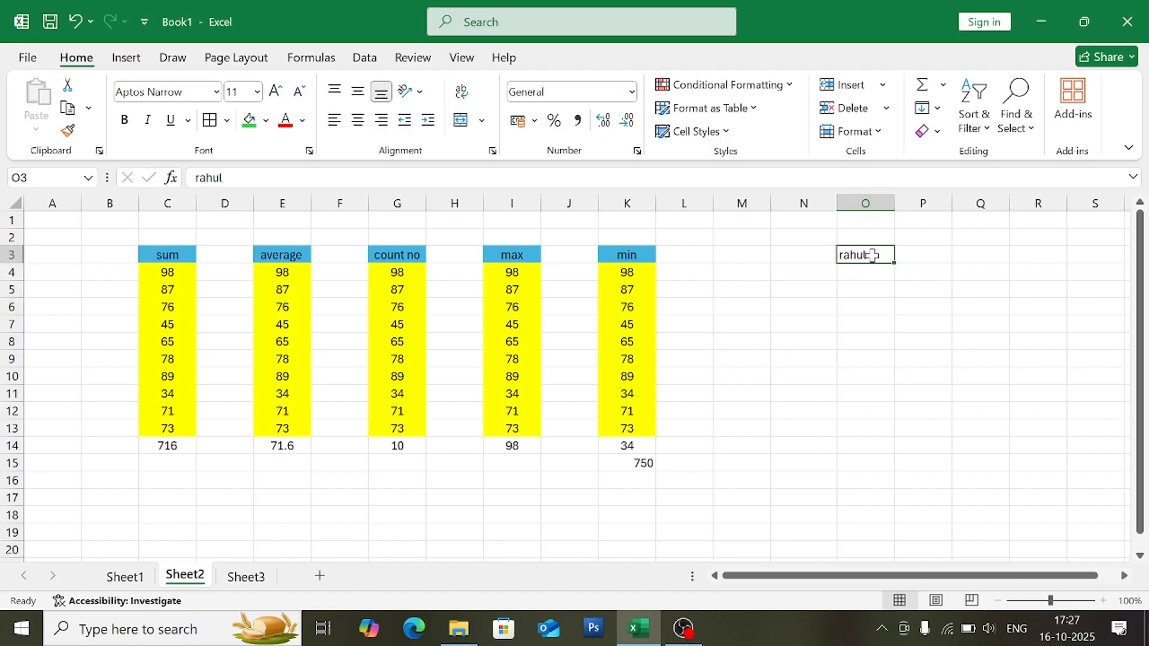
# Fill the sample name from O3 across to R3 using Fill Right
pyautogui.click(938, 108)
pyautogui.click(883, 308)
pyautogui.moveTo(884, 254); pyautogui.dragTo(1058, 254)
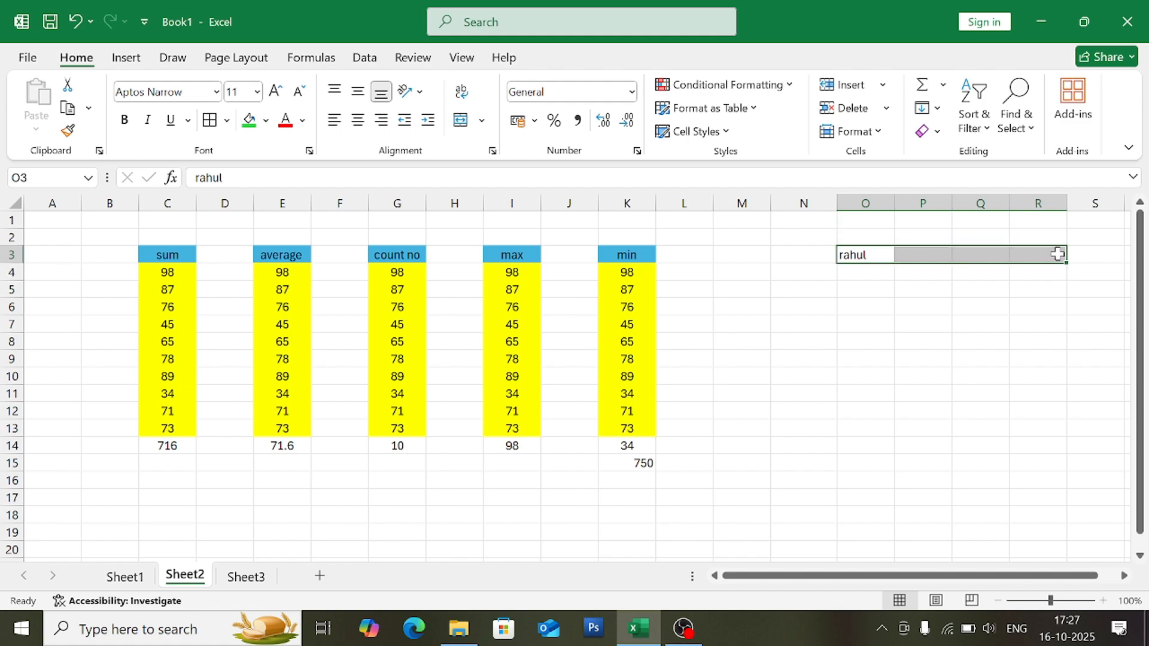
pyautogui.click(932, 111)
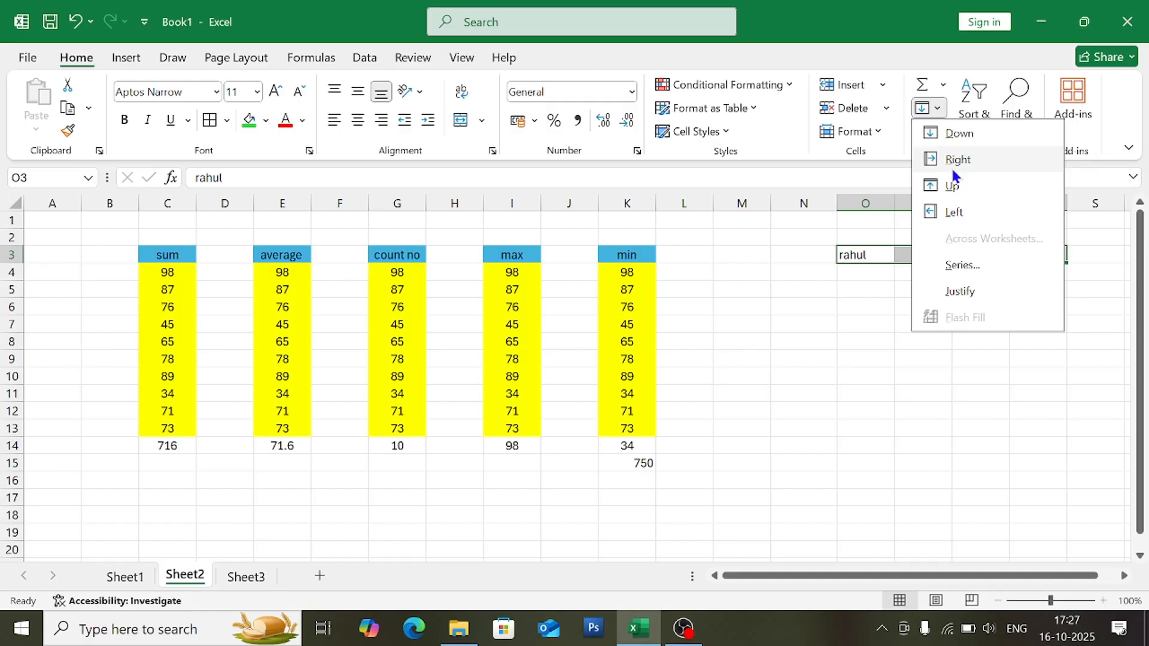
pyautogui.click(952, 169)
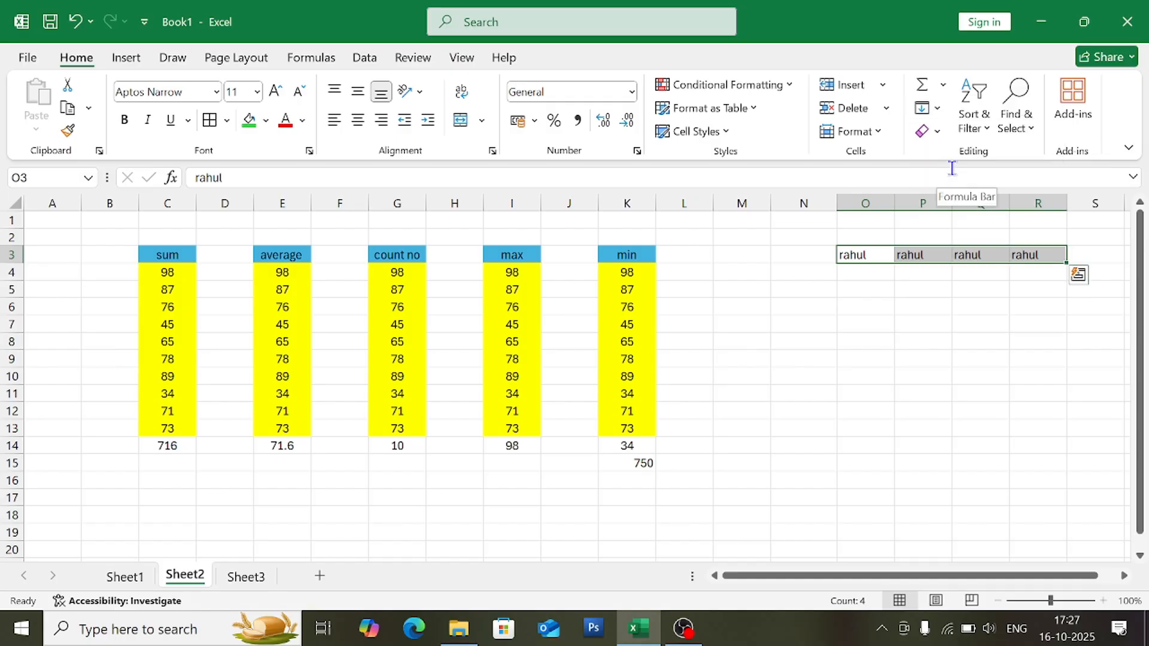
pyautogui.click(948, 307)
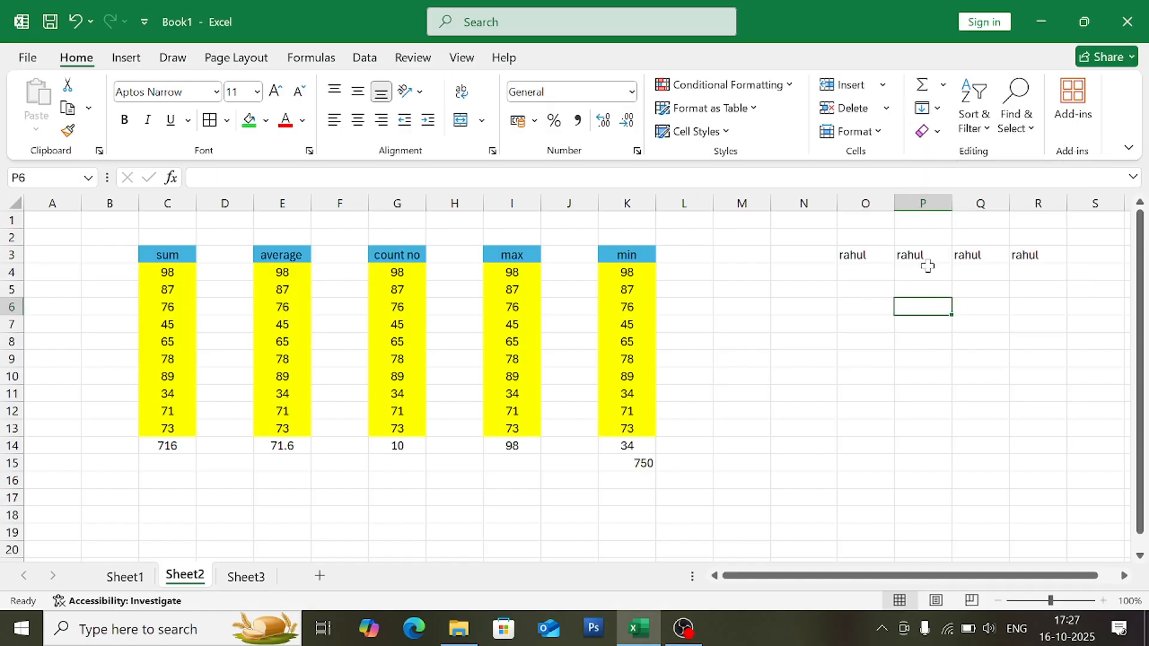
# Clear the filled copies from P3:R3, keeping the sample name in O3
pyautogui.moveTo(915, 256); pyautogui.dragTo(1050, 255)
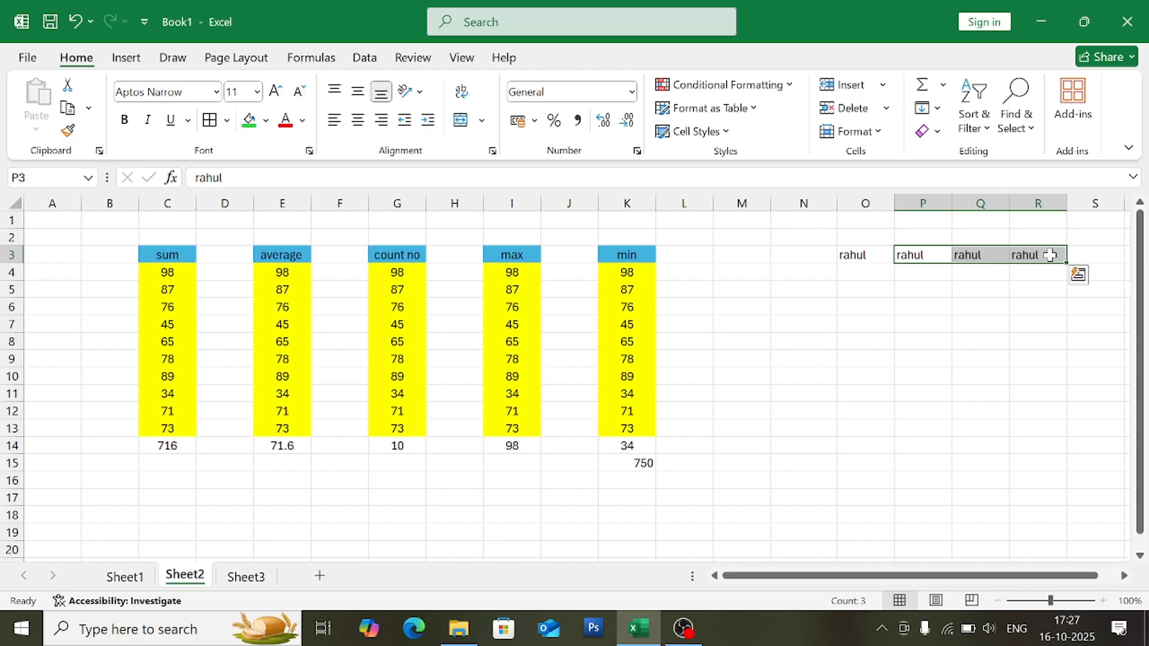
pyautogui.press('Delete')
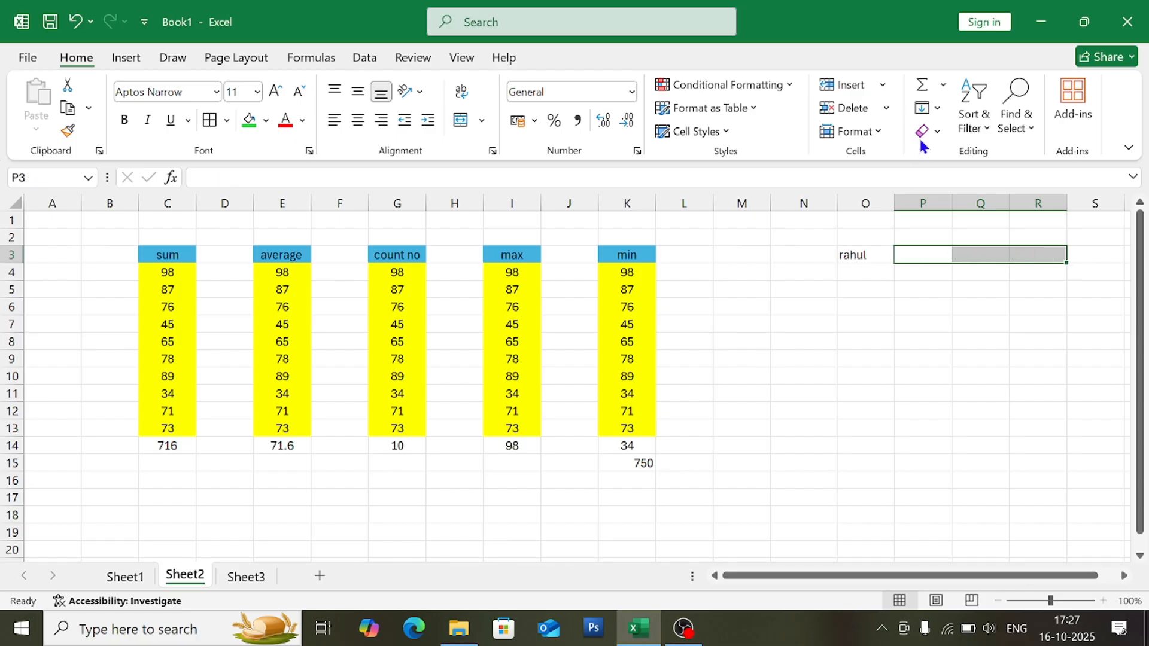
pyautogui.click(937, 110)
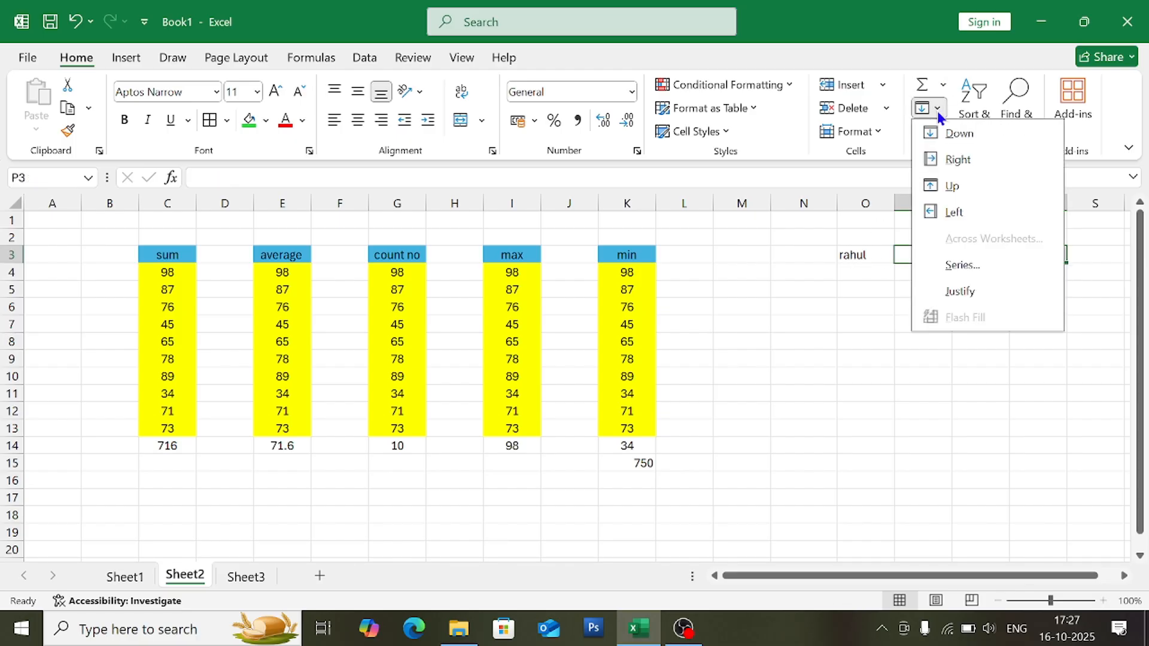
pyautogui.click(866, 317)
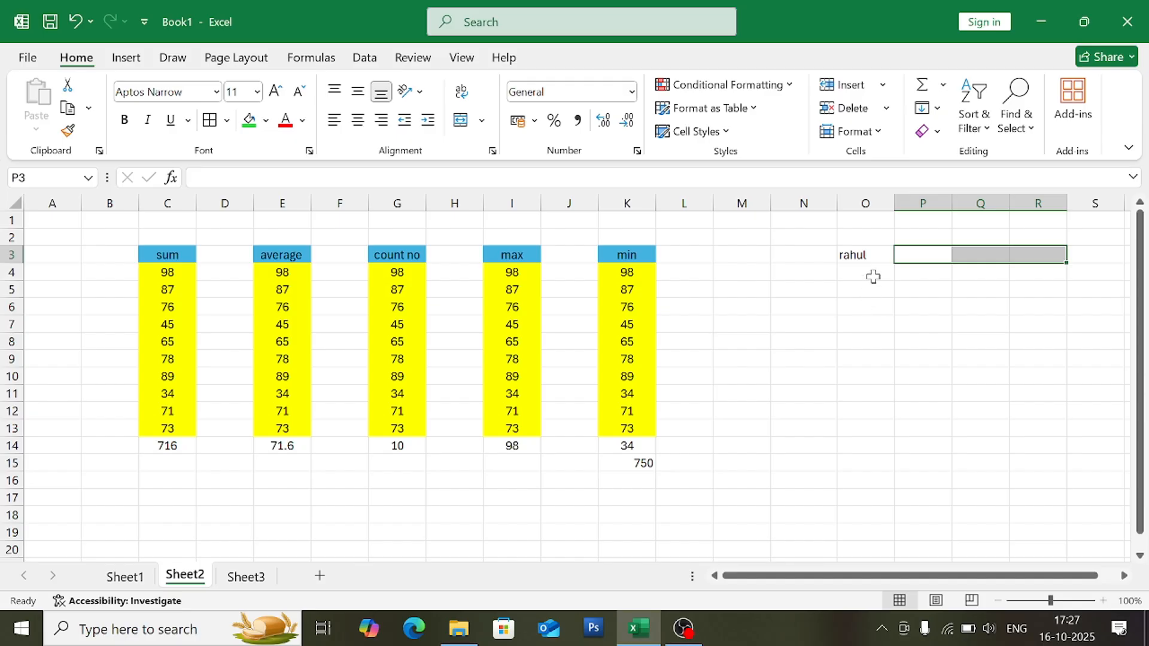
# Fill the sample name from O3 up to O1 using Fill Up, and undo that fill
pyautogui.moveTo(873, 257); pyautogui.dragTo(866, 215)
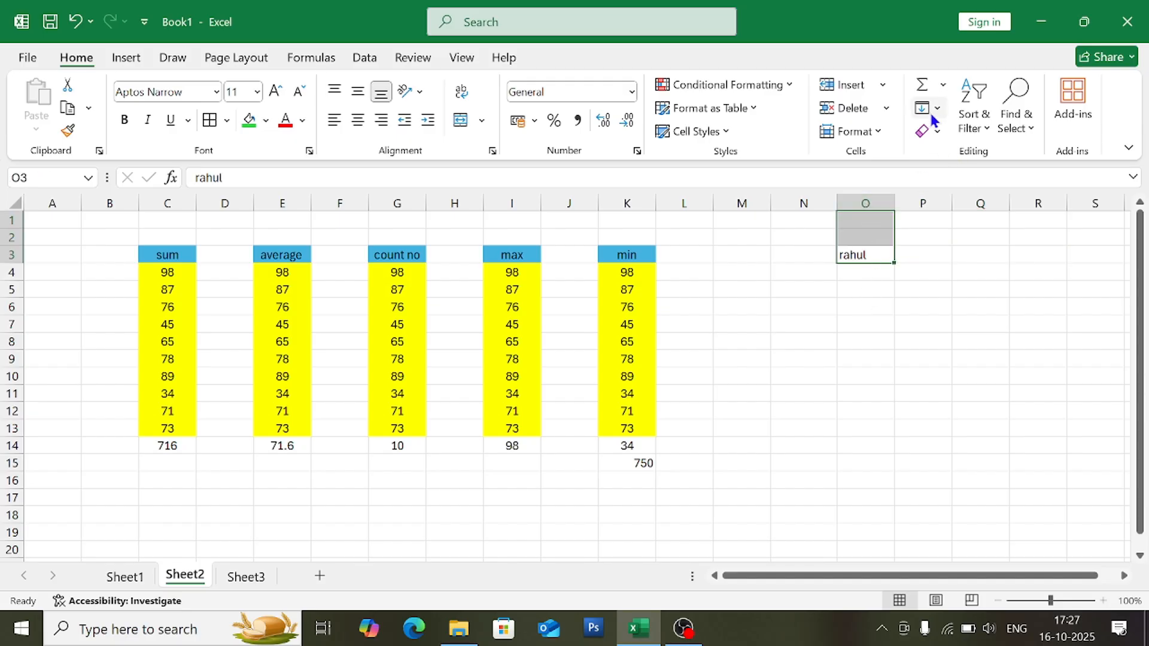
pyautogui.click(931, 121)
pyautogui.click(941, 181)
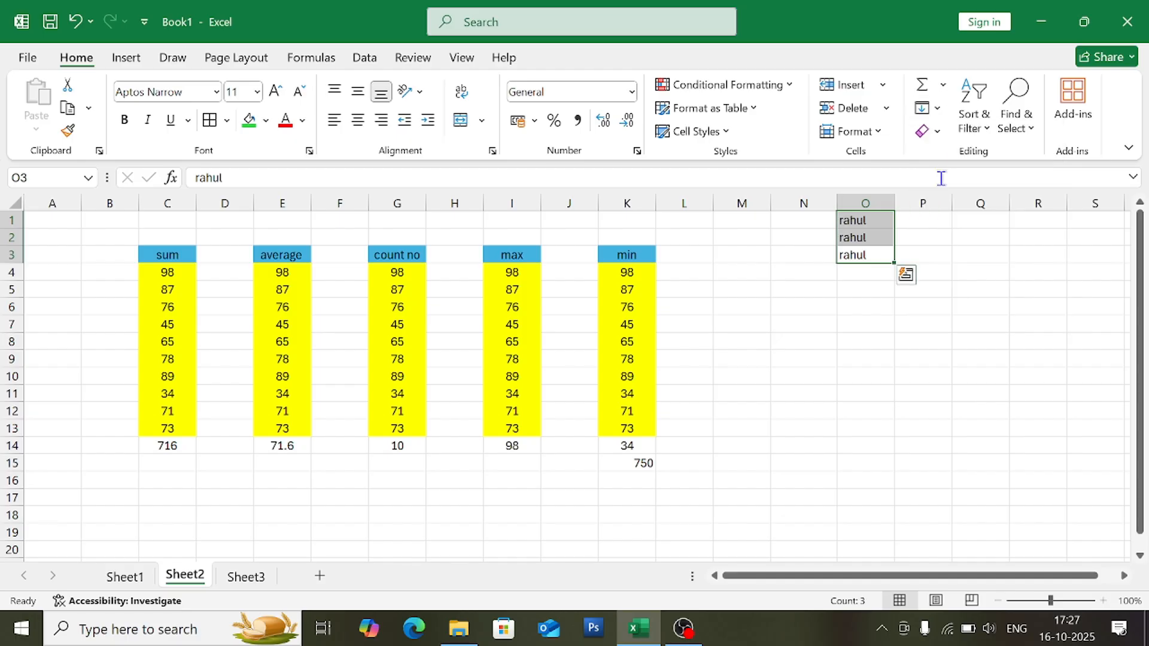
pyautogui.click(910, 271)
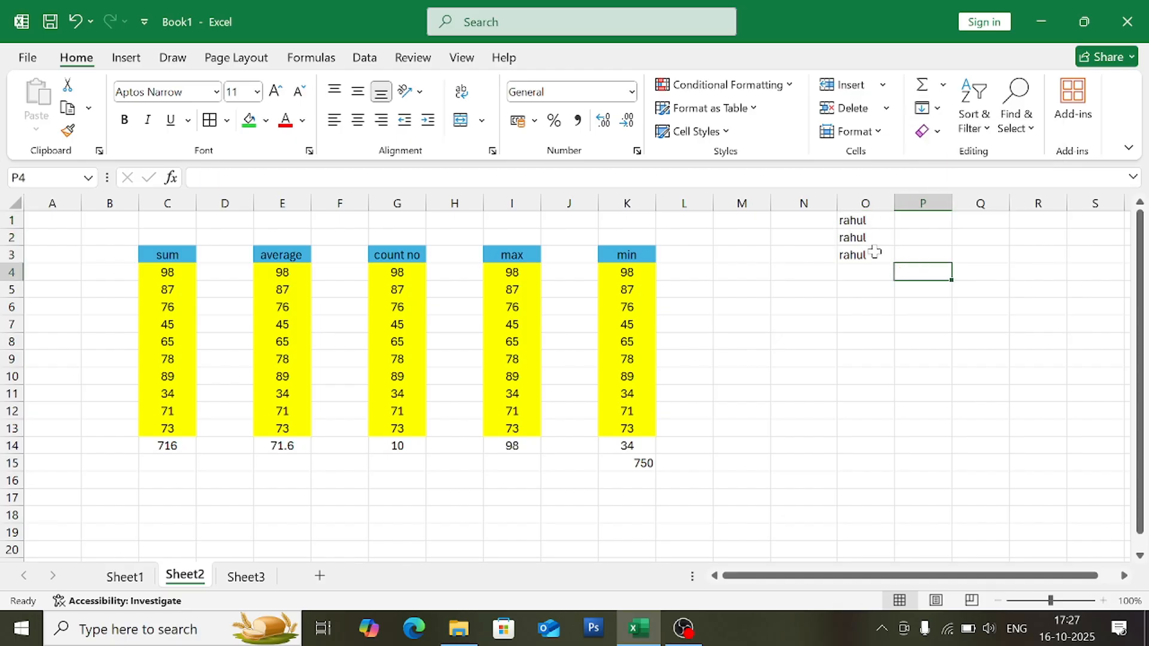
pyautogui.hotkey('ctrl', 'z')
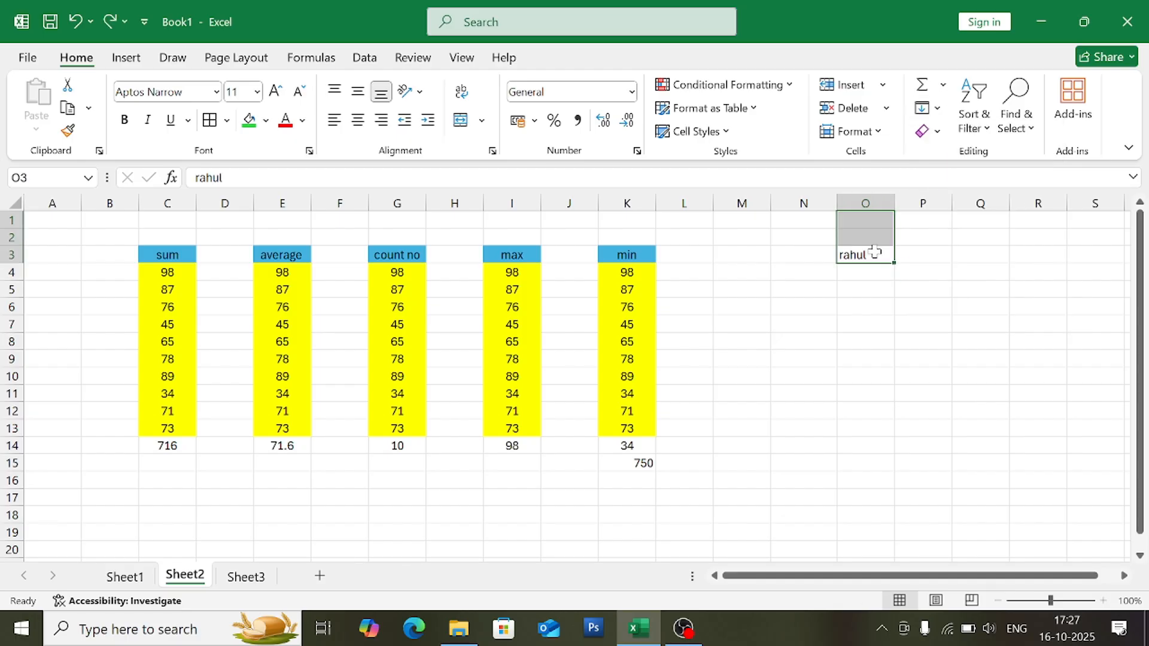
# Fill the sample name from O3 back to M3 using Fill Left
pyautogui.click(931, 109)
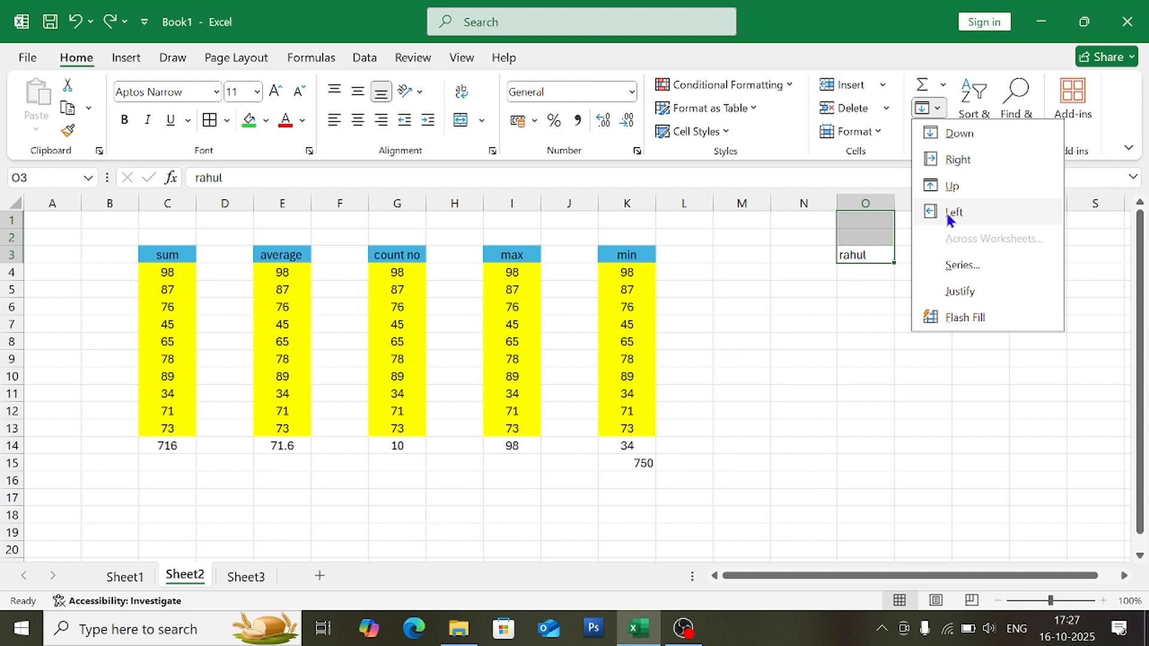
pyautogui.click(819, 338)
pyautogui.doubleClick(873, 256)
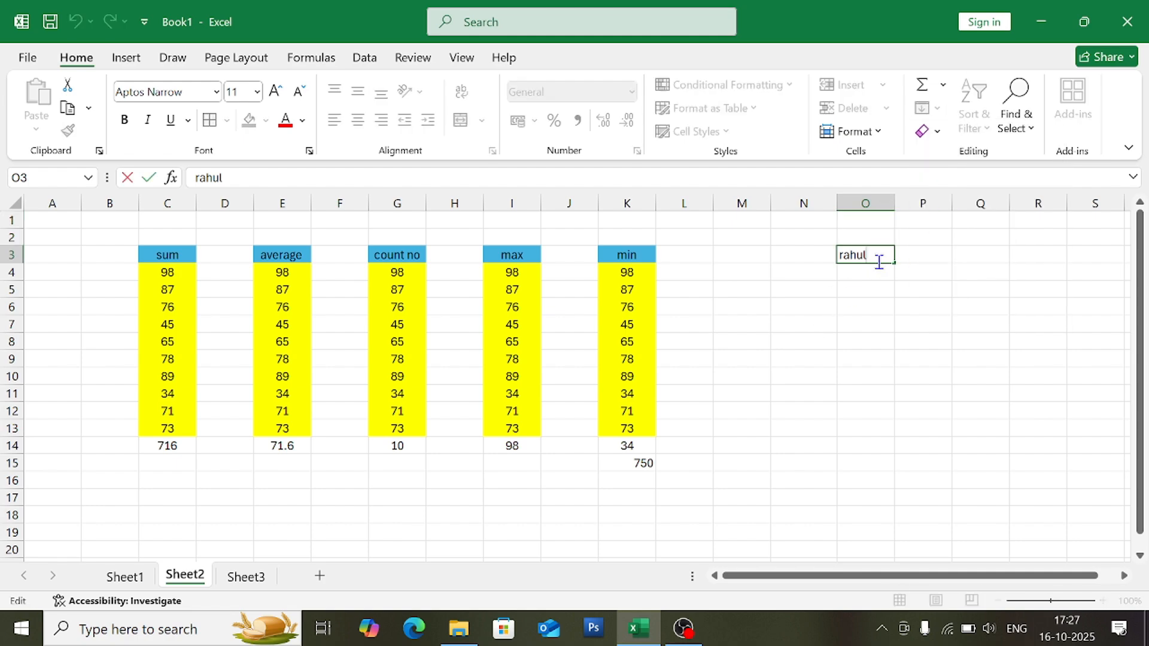
pyautogui.moveTo(876, 288); pyautogui.dragTo(767, 252)
pyautogui.click(880, 253)
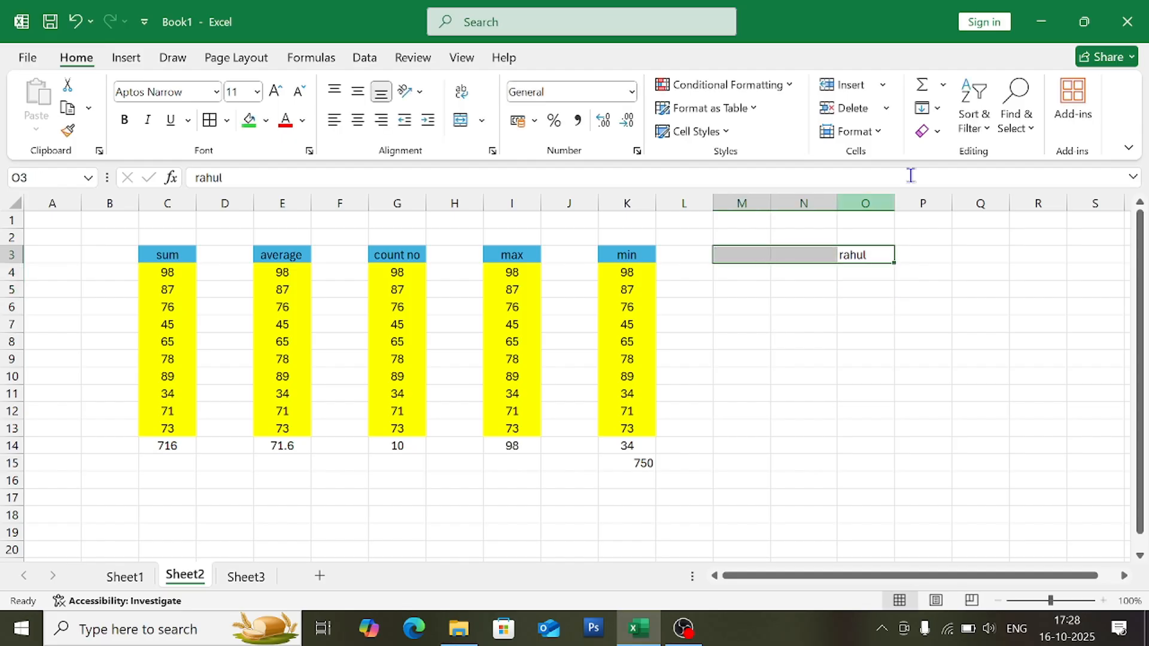
pyautogui.click(938, 115)
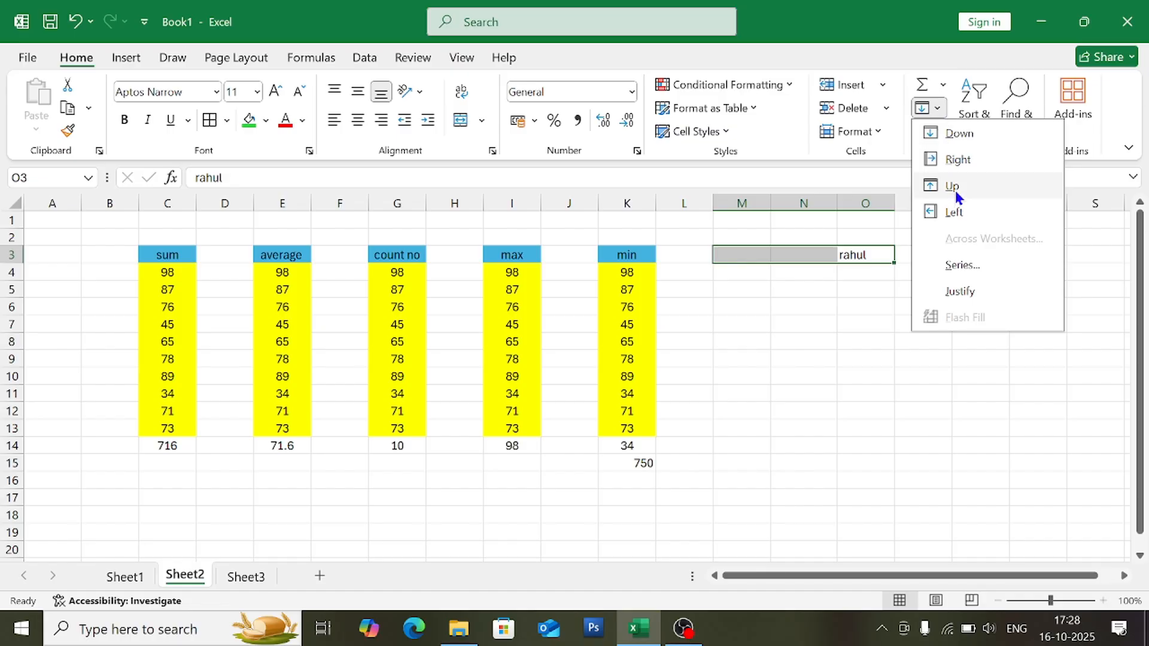
pyautogui.click(953, 223)
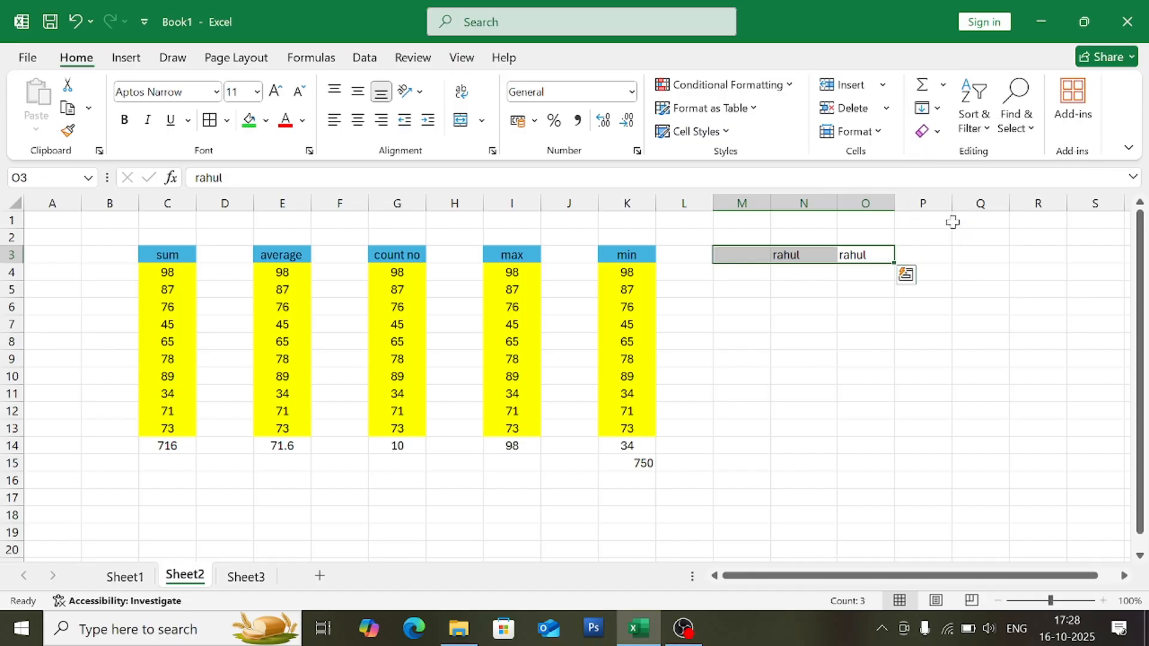
pyautogui.click(921, 309)
# Clear the sample names from M3:O4
pyautogui.click(879, 246)
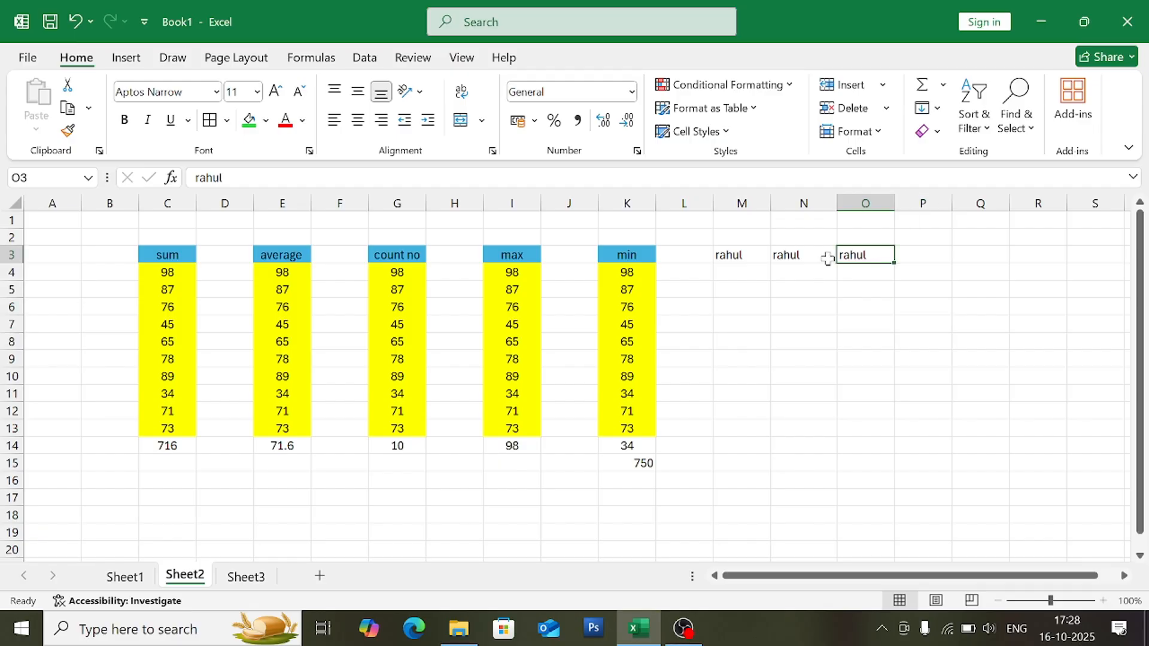
pyautogui.moveTo(827, 258); pyautogui.dragTo(727, 269)
pyautogui.press('Delete')
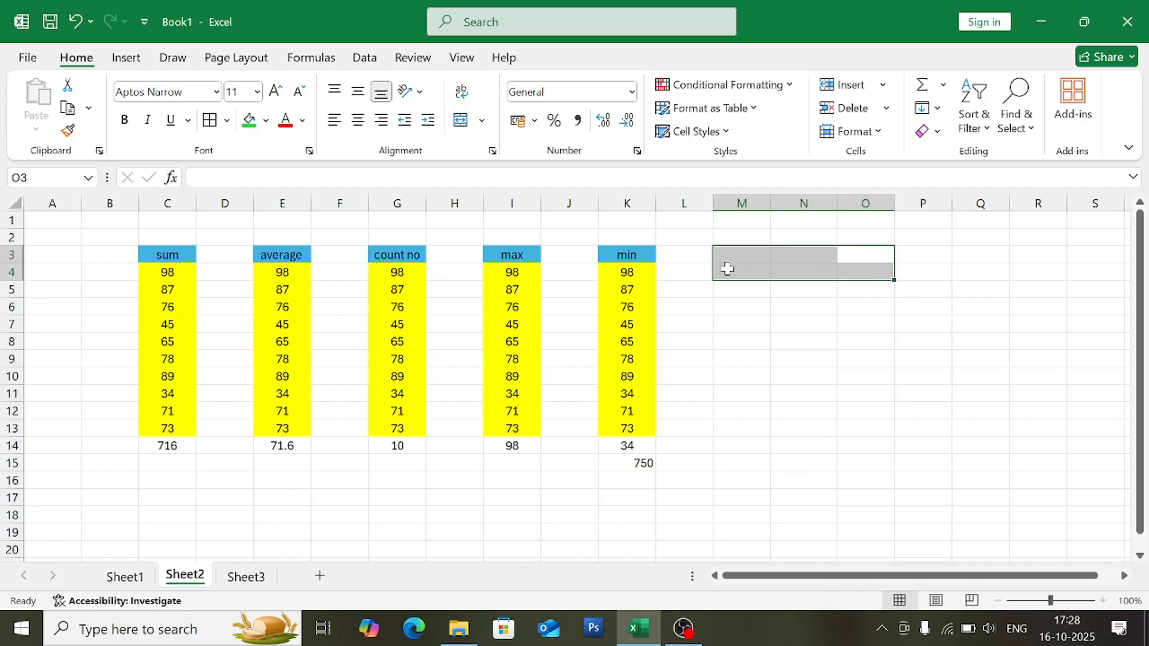
# Add two new blank worksheets after Sheet2
pyautogui.click(937, 110)
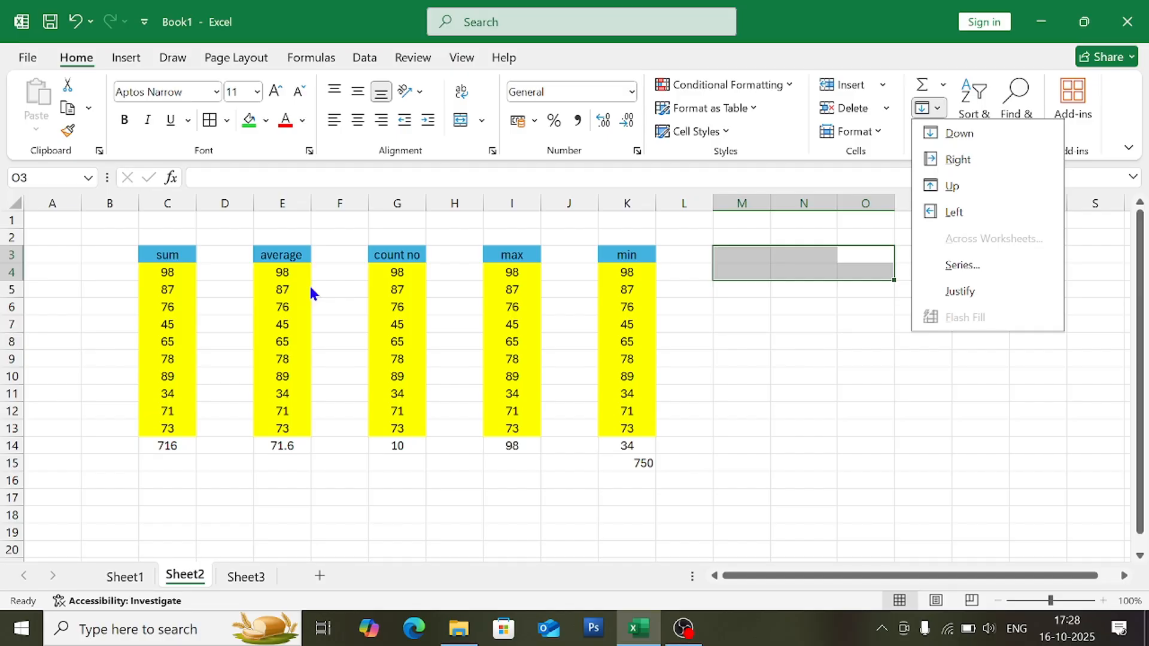
pyautogui.click(698, 309)
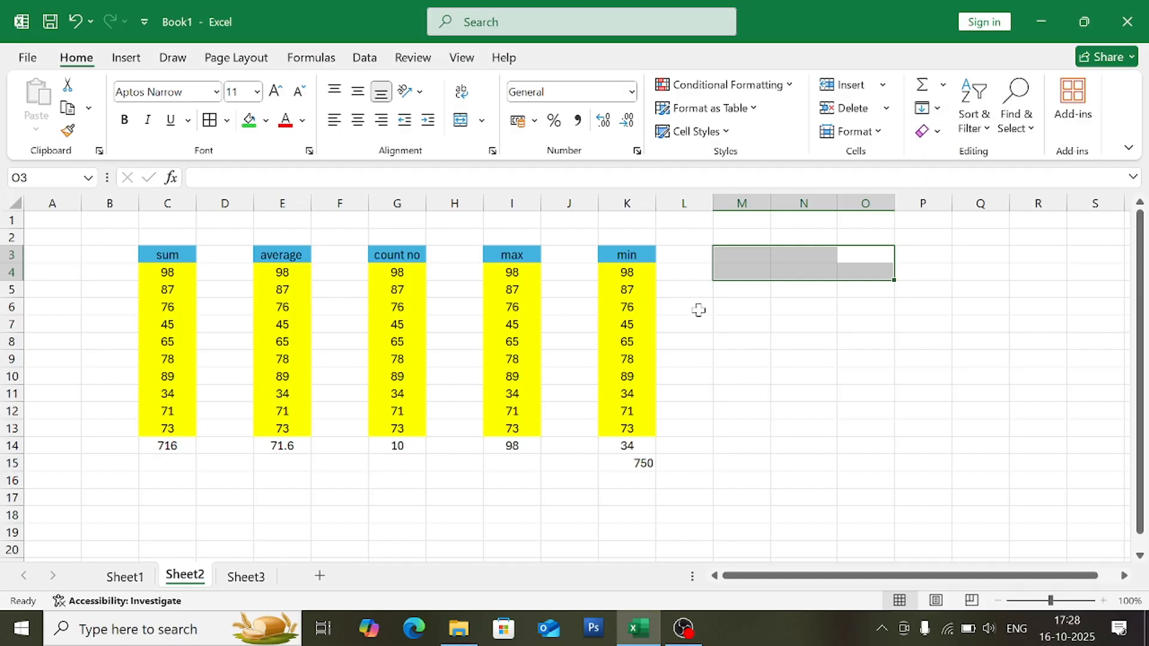
pyautogui.click(319, 576)
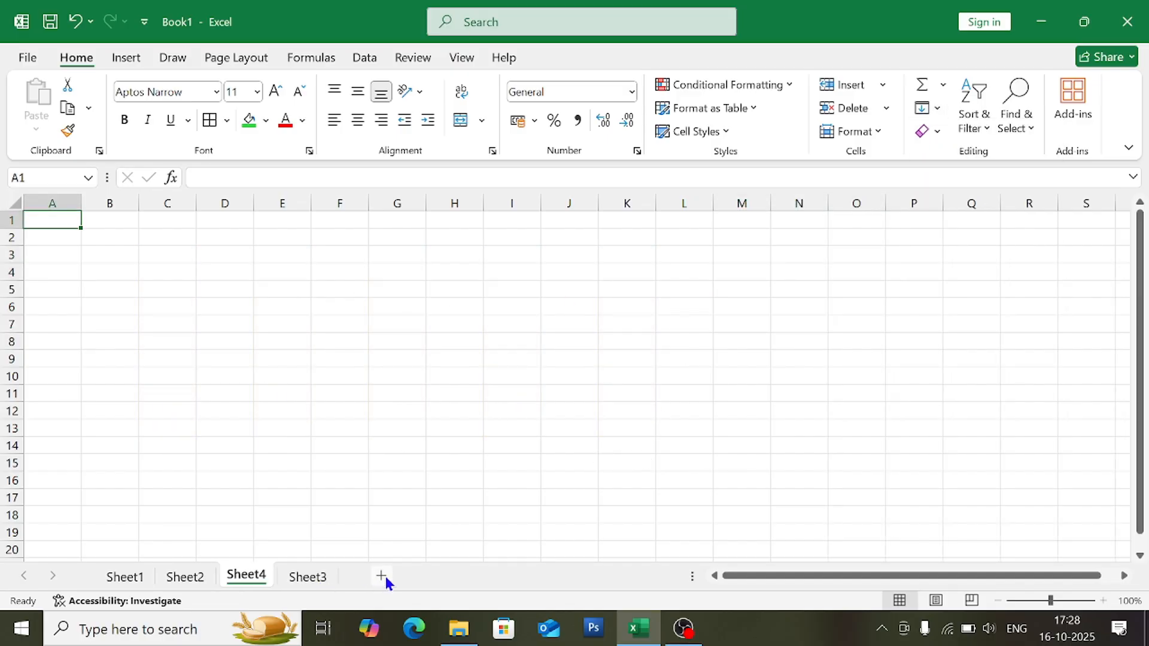
pyautogui.click(385, 576)
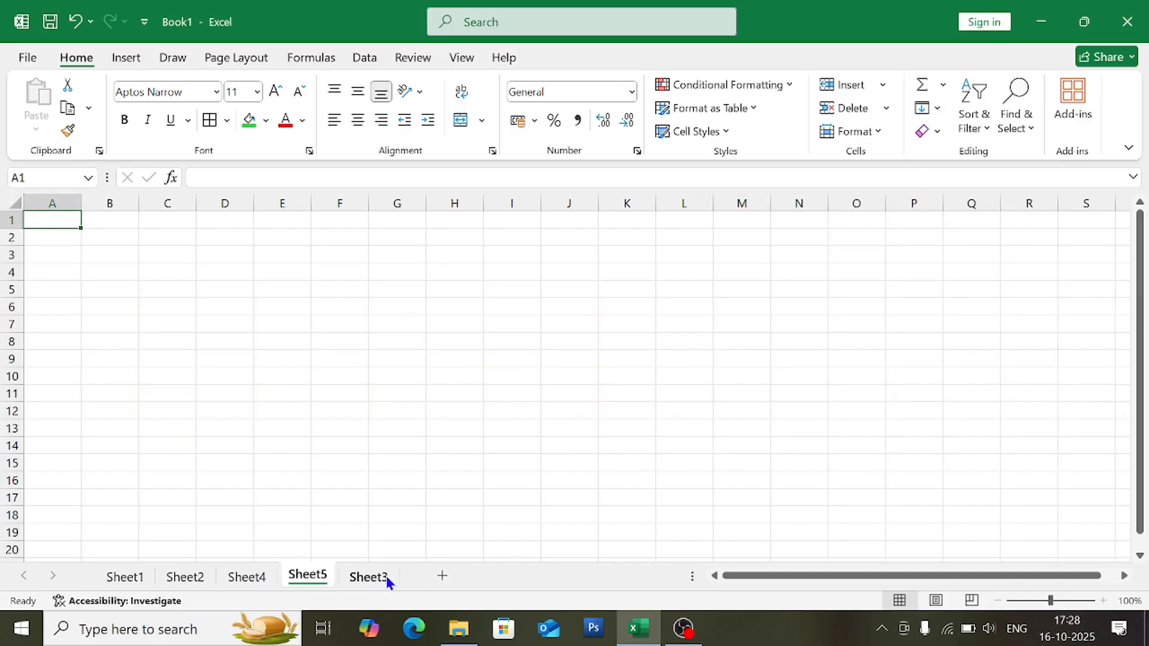
# Select C3:K13 on Sheet2 and group that sheet with Sheet4 and Sheet5
pyautogui.click(186, 574)
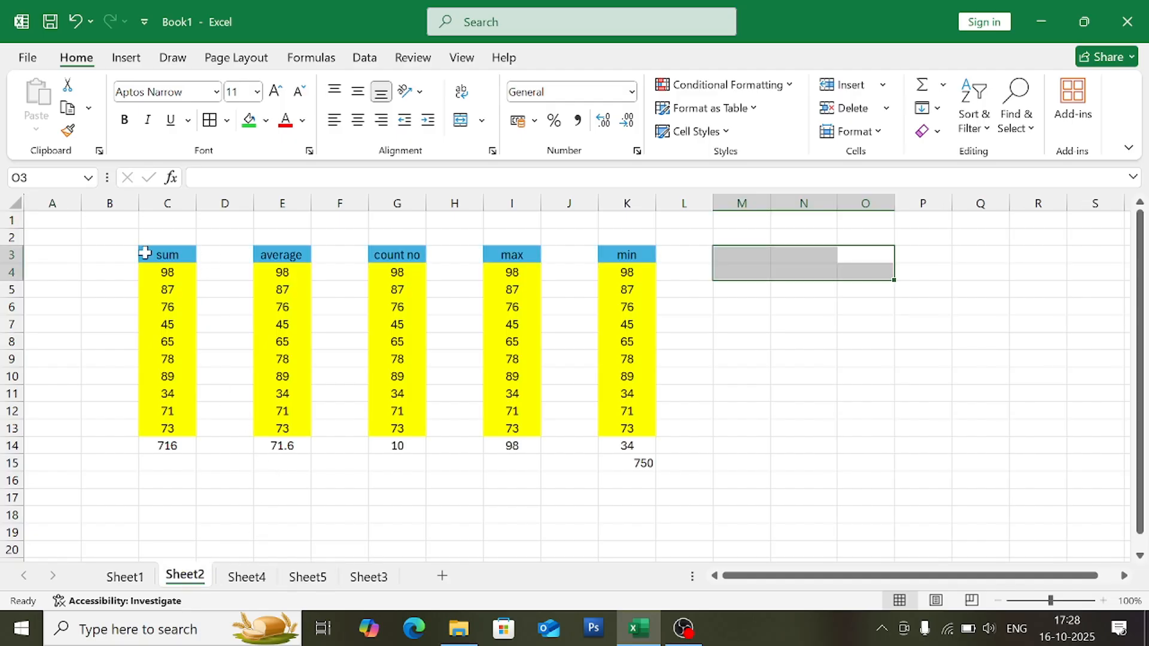
pyautogui.moveTo(145, 253); pyautogui.dragTo(614, 429)
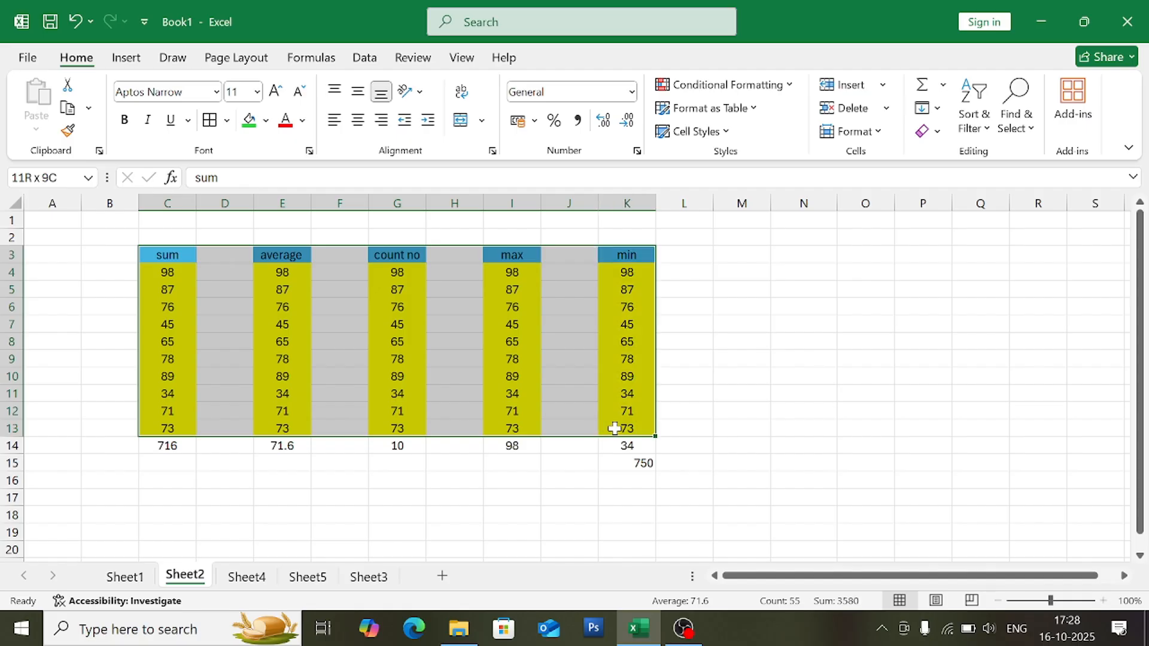
pyautogui.click(936, 109)
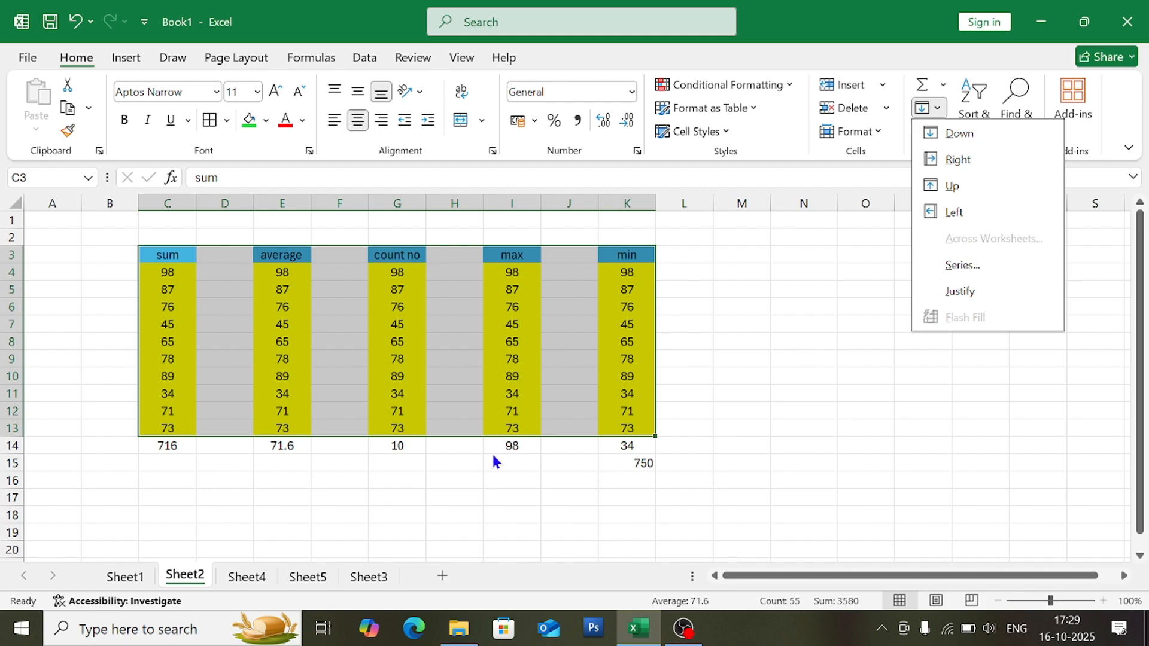
pyautogui.click(262, 577)
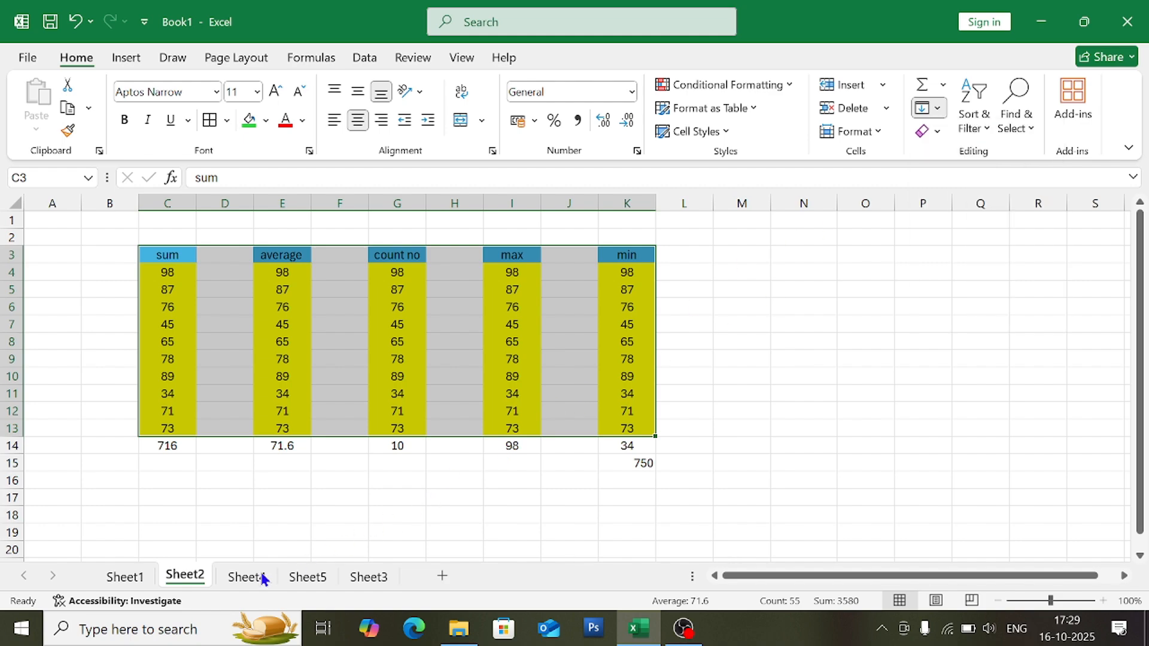
pyautogui.keyDown('ctrl'); pyautogui.click(306, 579); pyautogui.keyUp('ctrl')
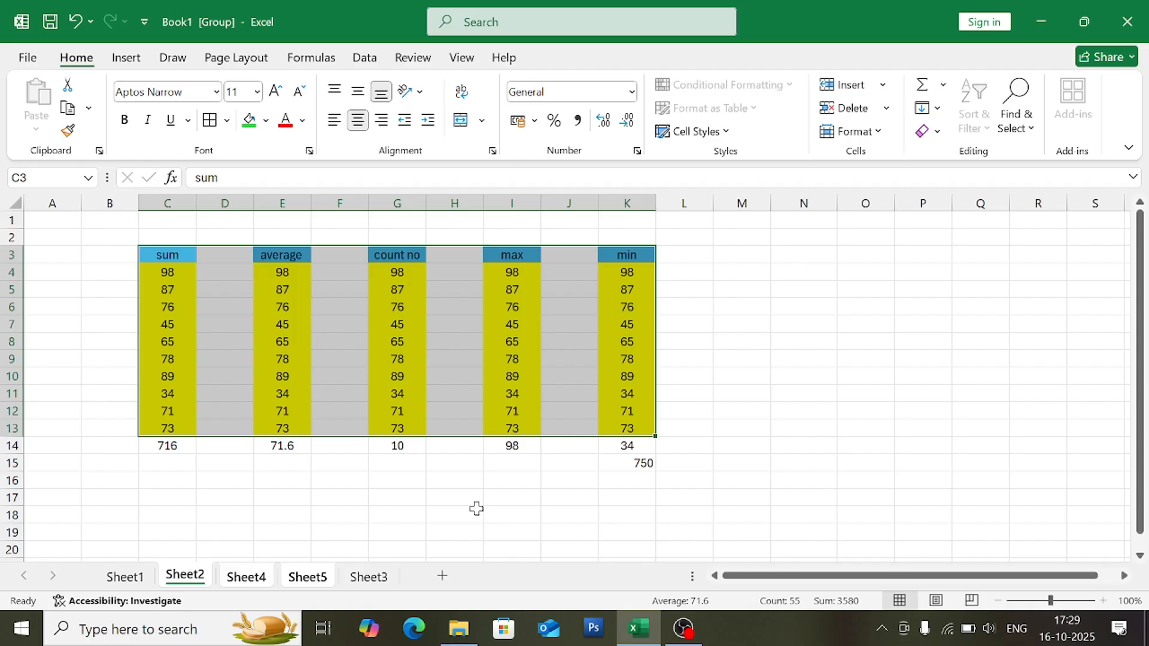
# Fill C3:K13 across the grouped worksheets using the All option, check Sheet4 and Sheet5, and return to Sheet2 with the sheets ungrouped
pyautogui.click(936, 109)
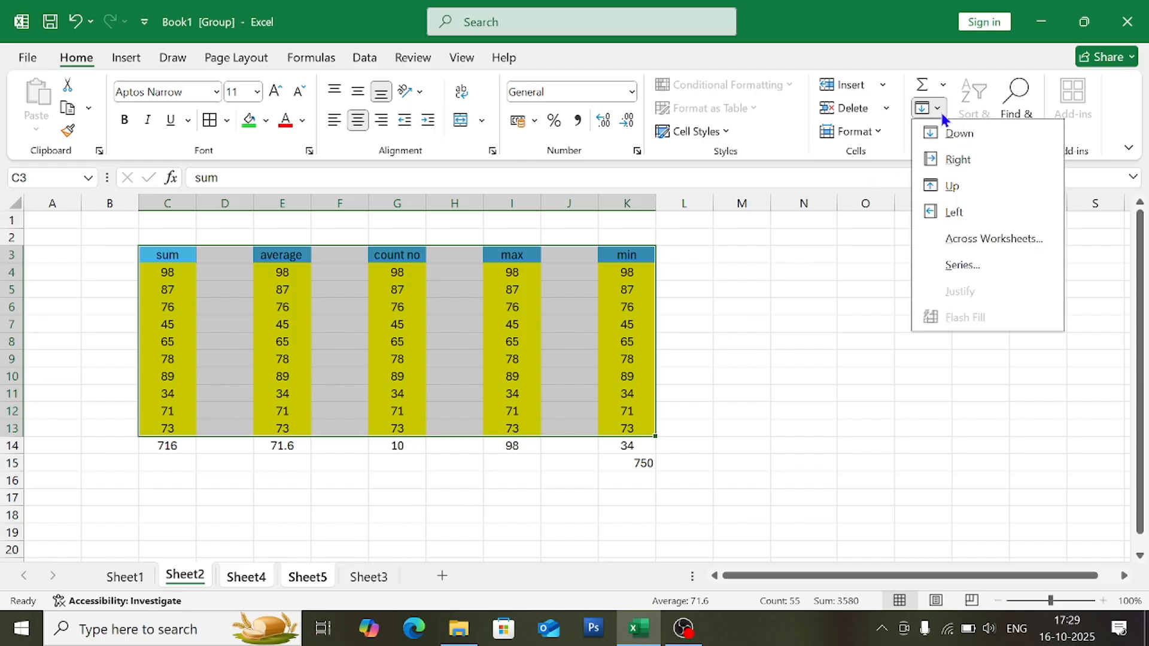
pyautogui.click(958, 240)
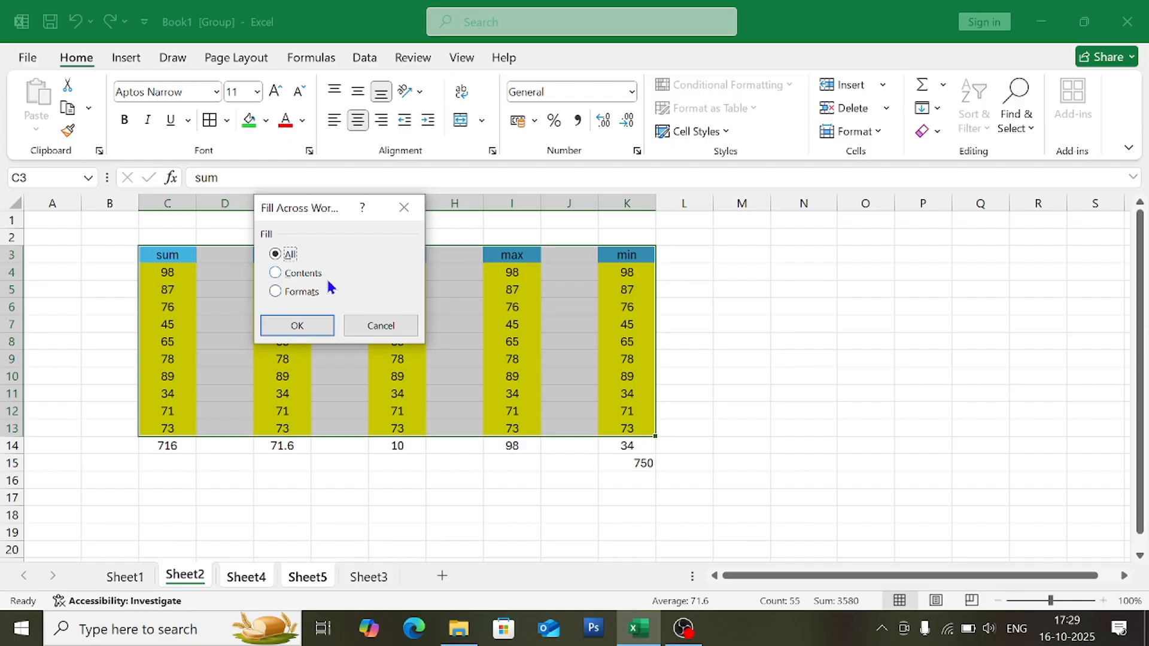
pyautogui.click(310, 333)
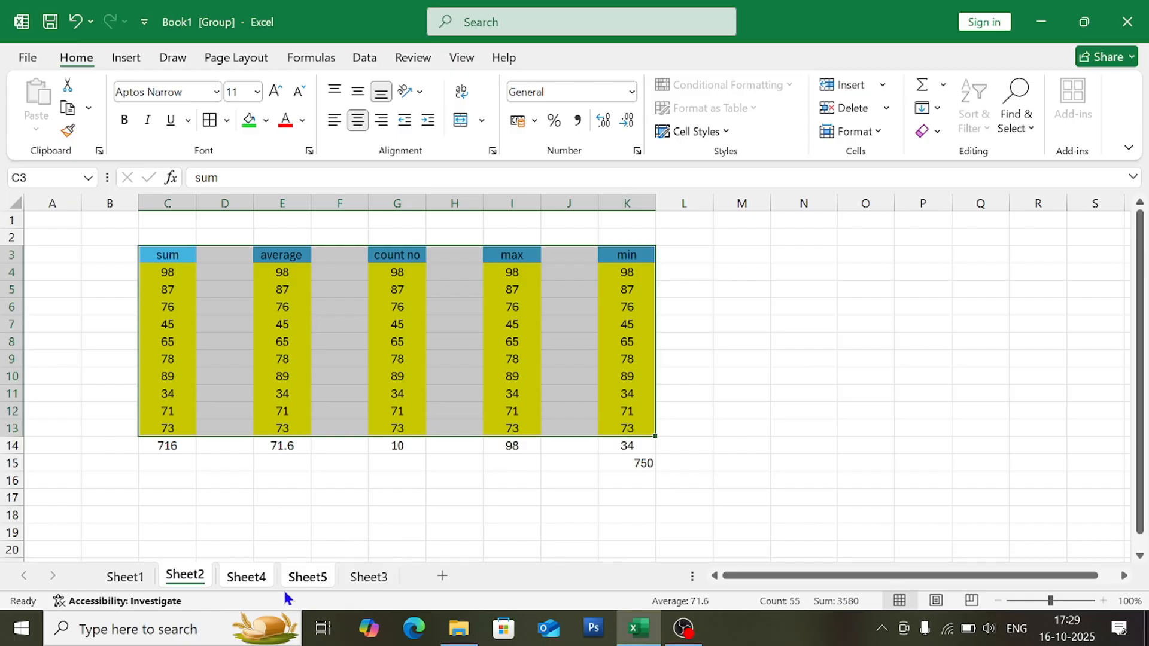
pyautogui.click(455, 429)
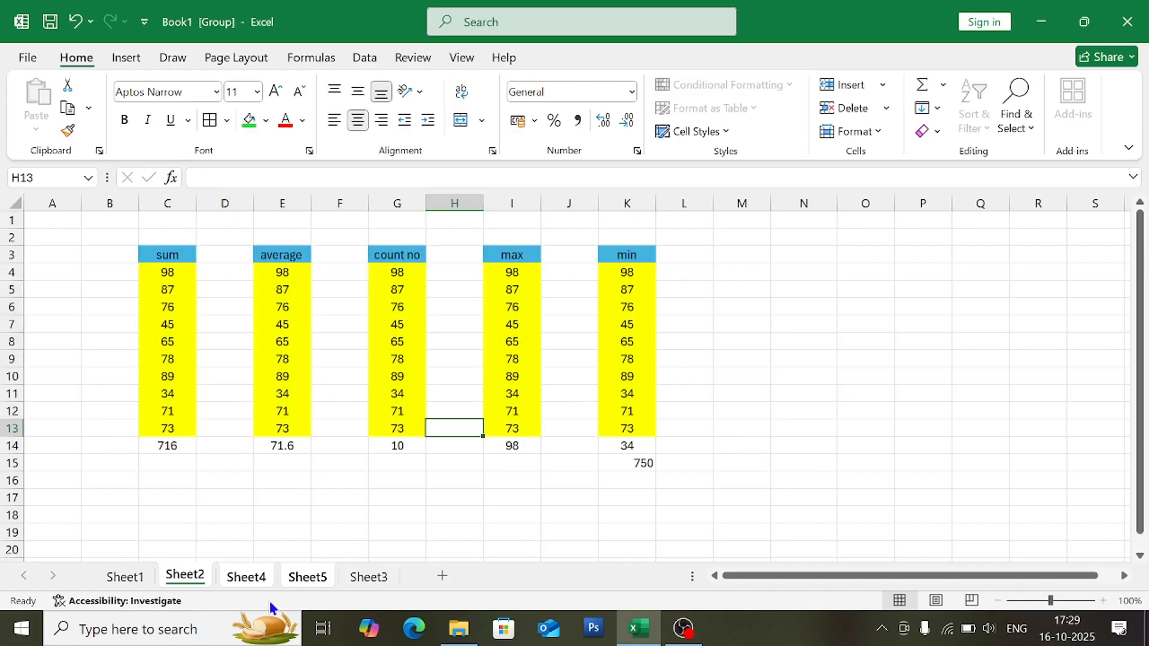
pyautogui.click(245, 577)
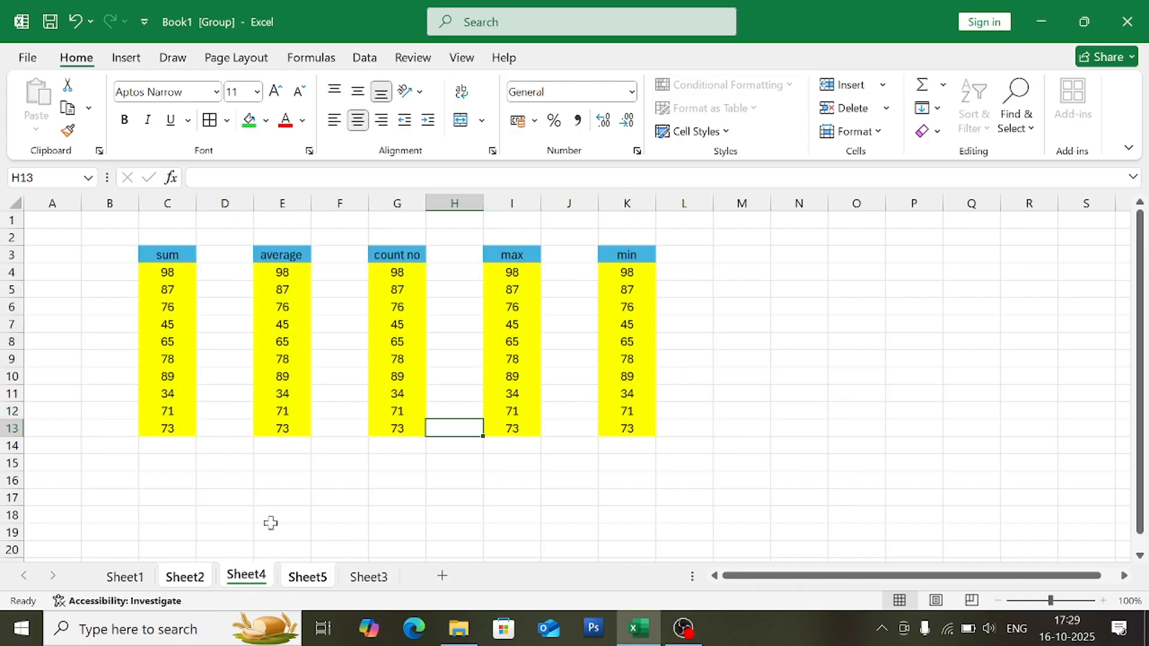
pyautogui.click(311, 574)
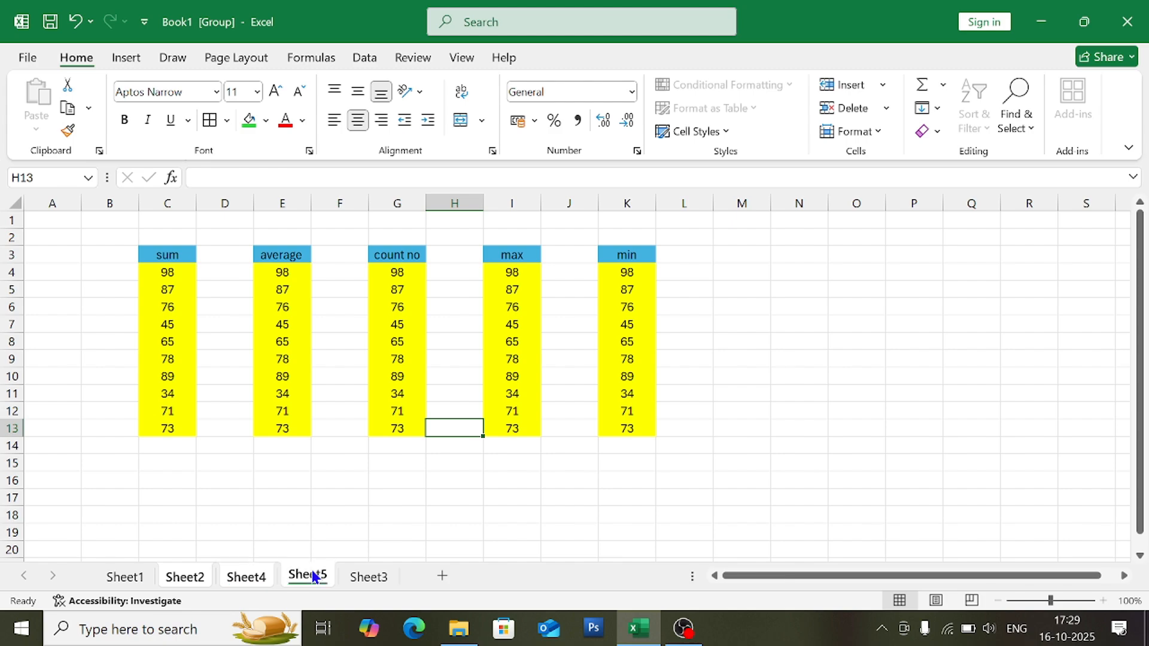
pyautogui.moveTo(258, 580)
pyautogui.mouseDown()
pyautogui.moveTo(227, 430)
pyautogui.moveTo(239, 553)
pyautogui.moveTo(195, 588)
pyautogui.moveTo(187, 577)
pyautogui.mouseUp()
pyautogui.click(187, 577)
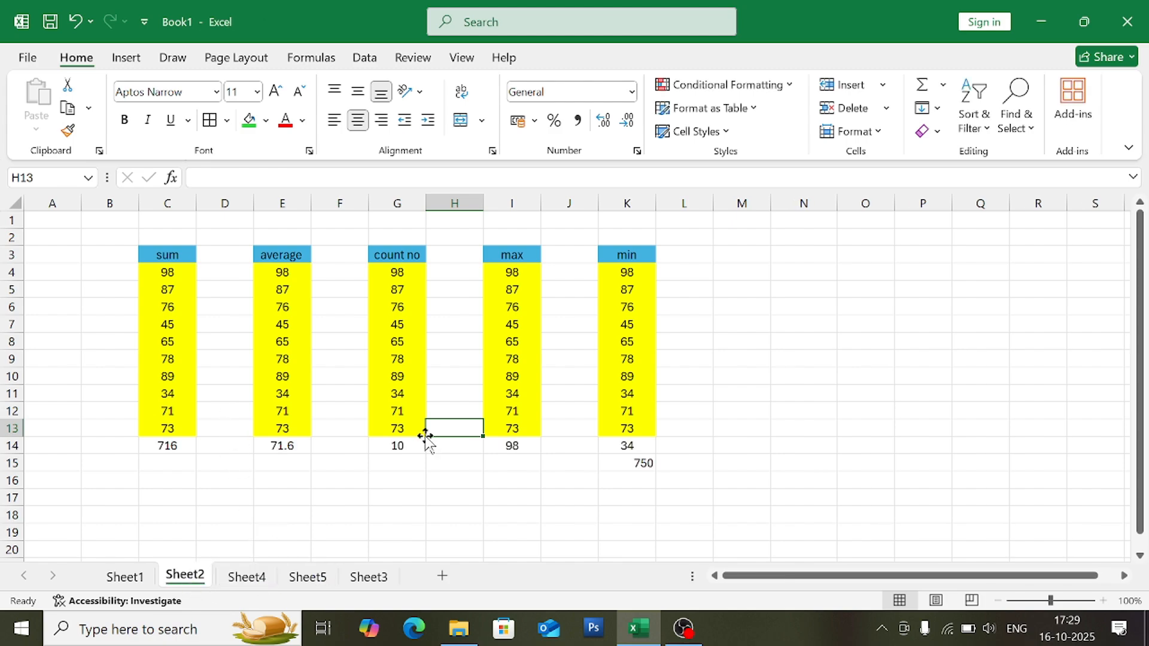
# Add a new blank worksheet directly after Sheet2
pyautogui.click(938, 109)
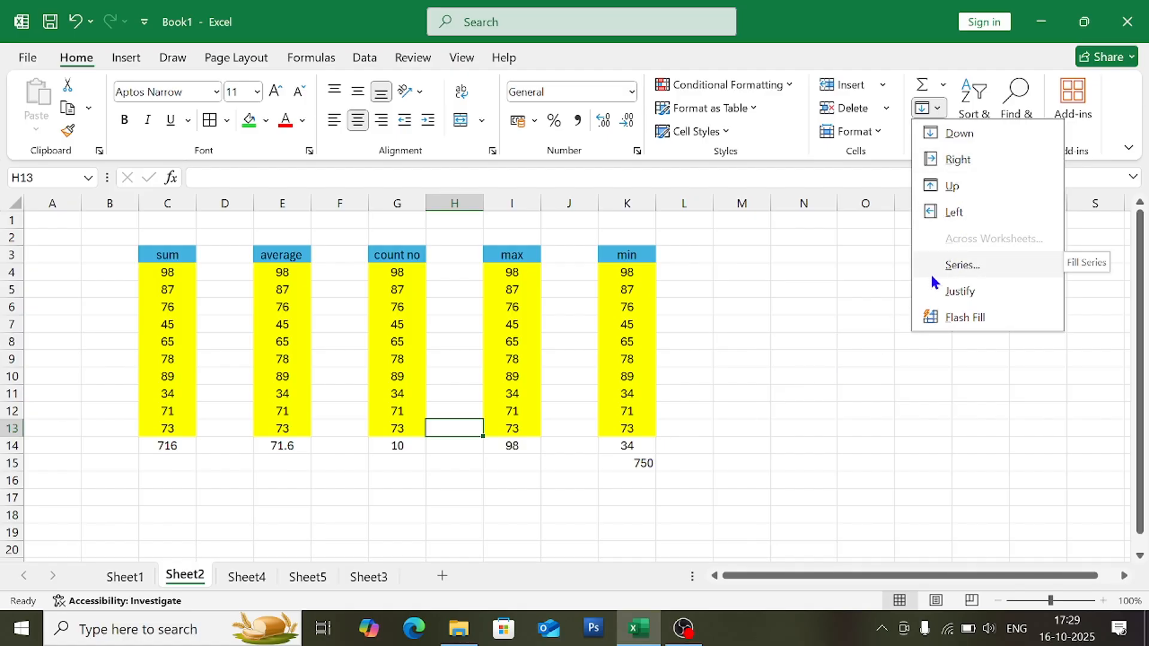
pyautogui.click(773, 386)
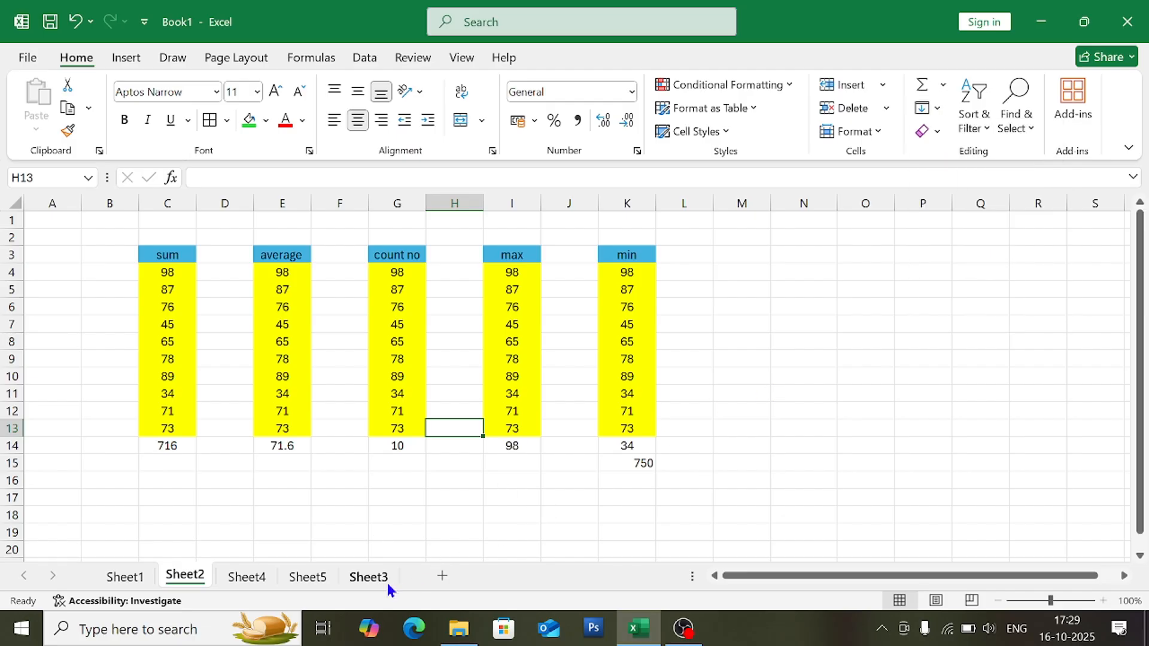
pyautogui.click(443, 577)
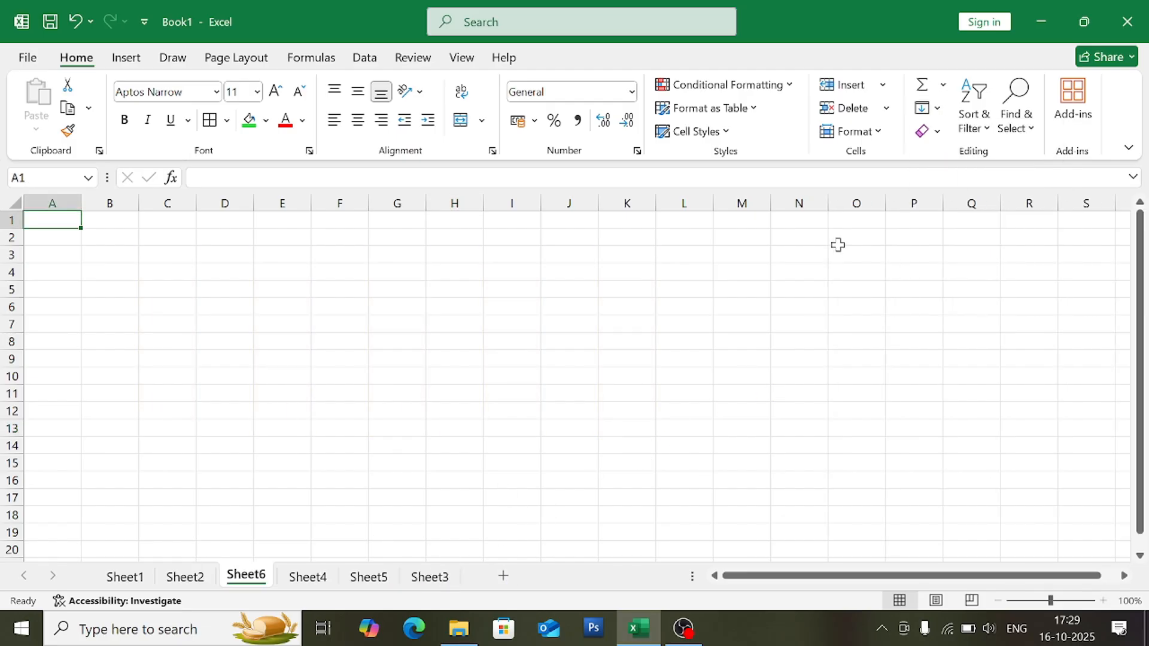
pyautogui.click(937, 109)
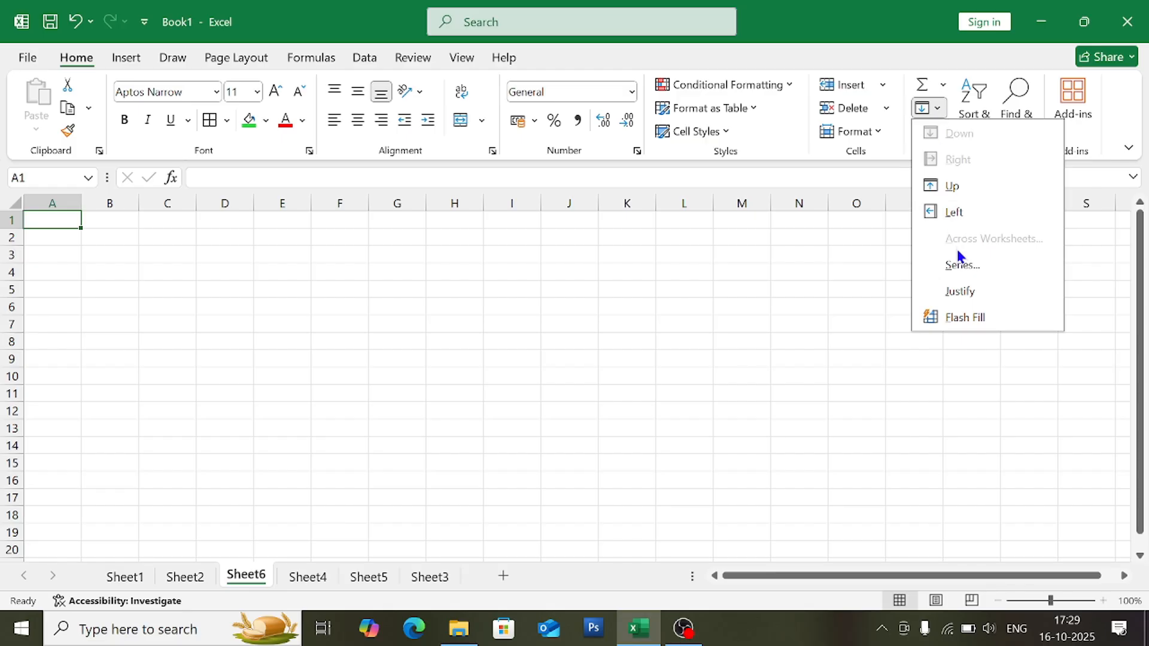
pyautogui.click(958, 266)
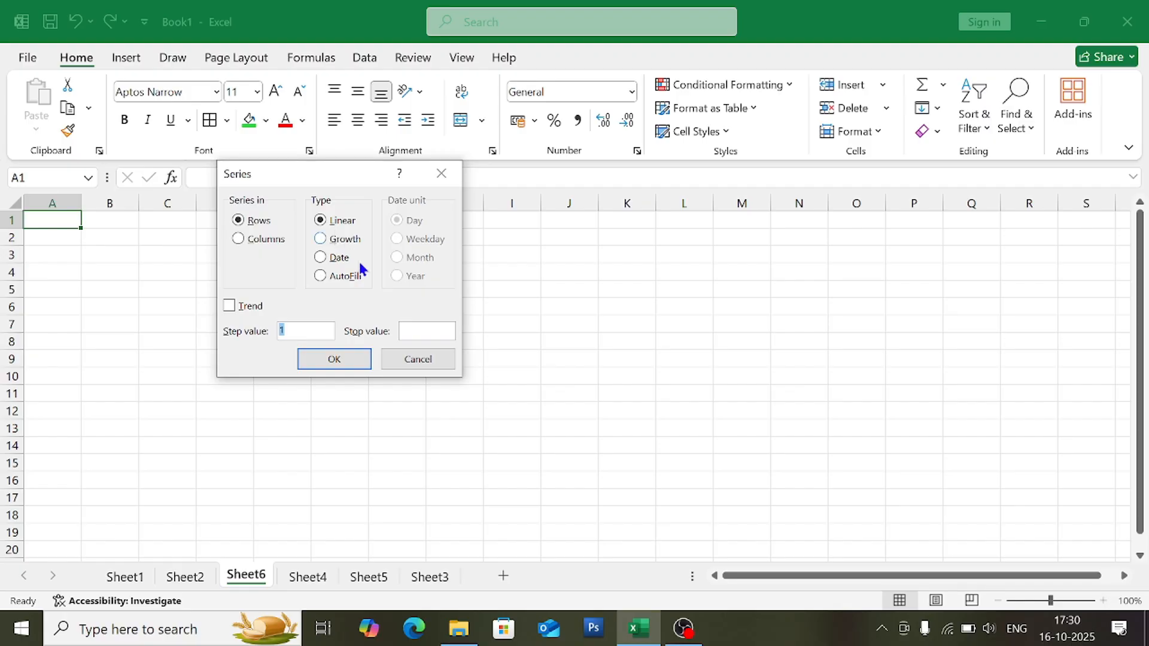
pyautogui.click(414, 334)
pyautogui.write('10')
pyautogui.click(413, 360)
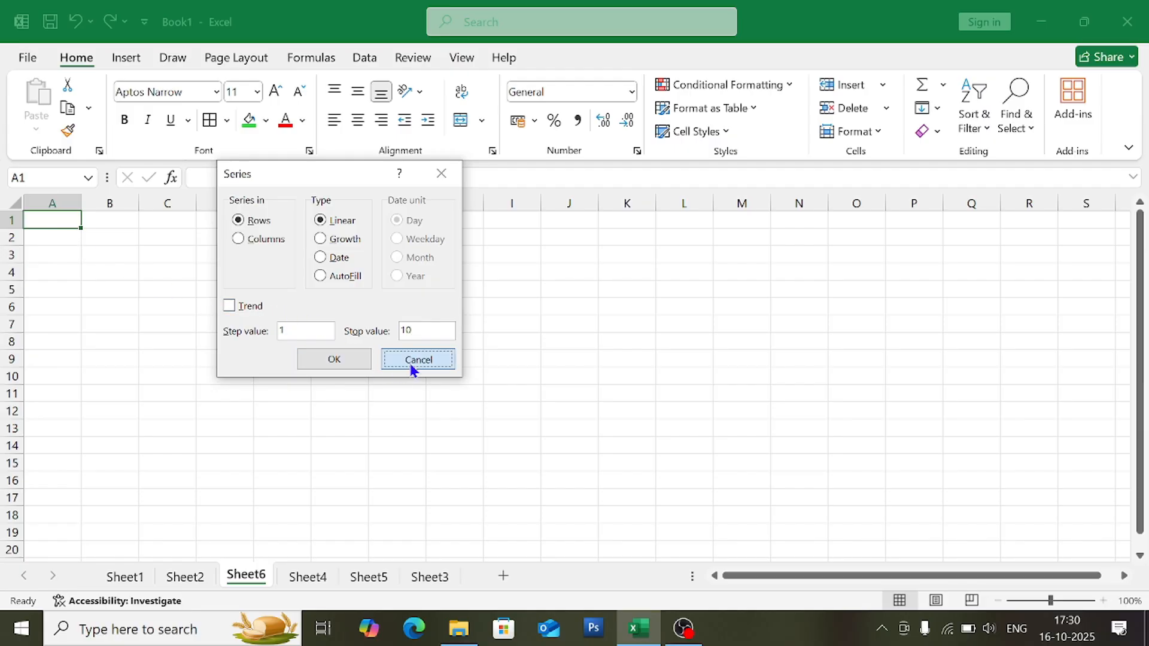
# Enter 1 in cell C3 of Sheet6 and select that cell again
pyautogui.click(165, 259)
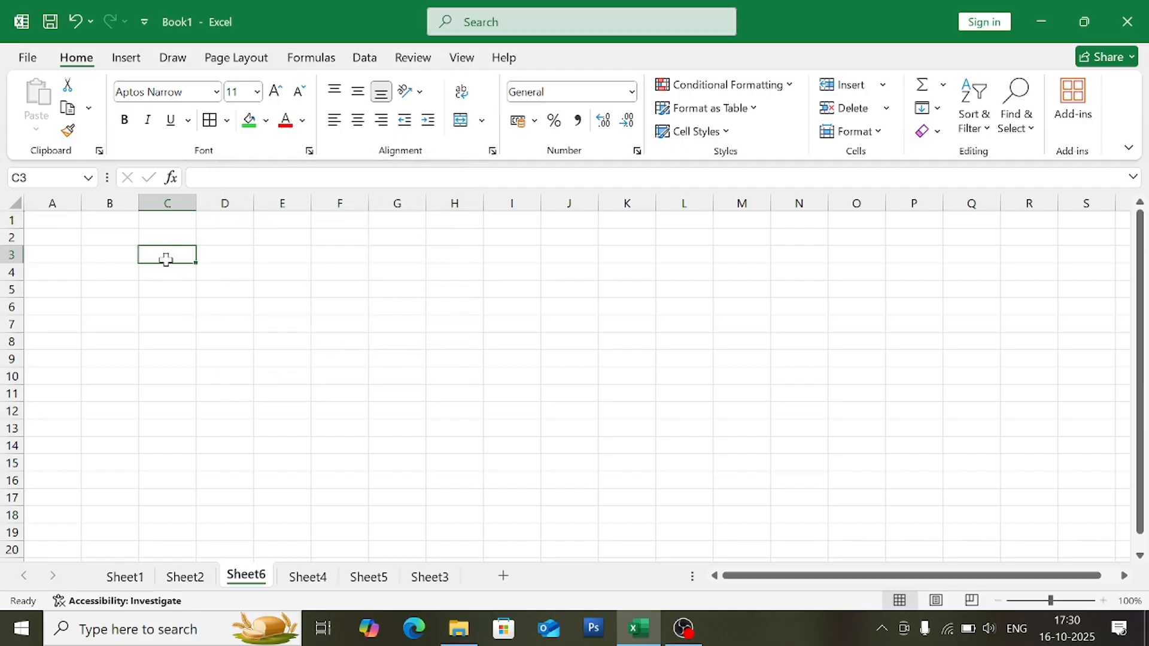
pyautogui.write('1')
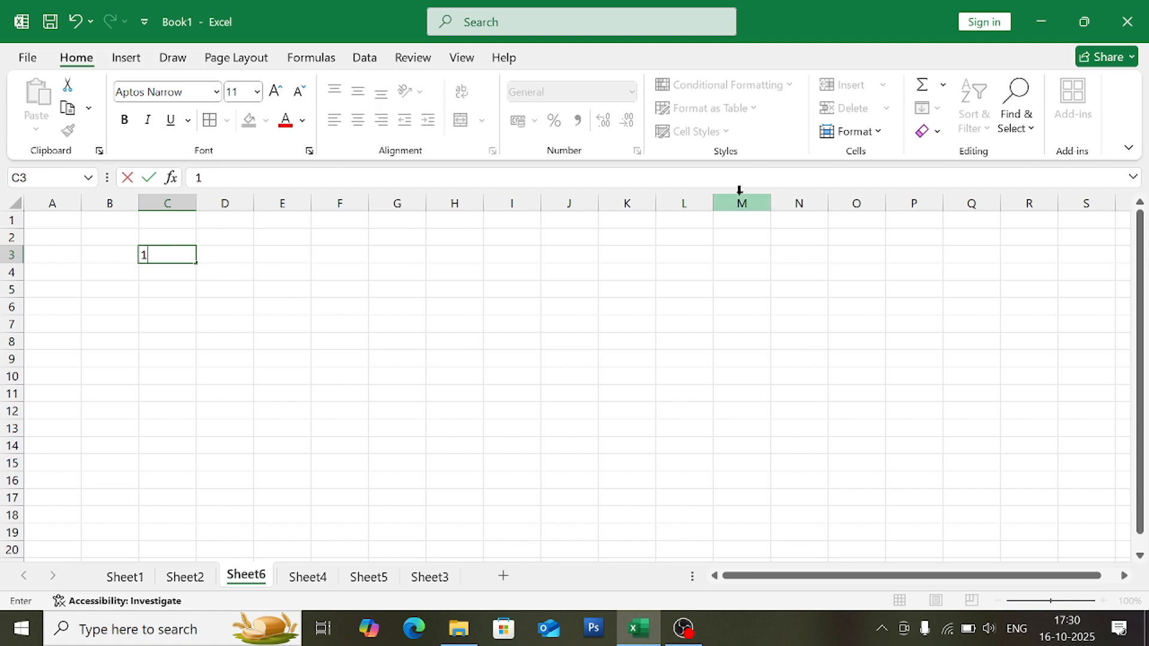
pyautogui.click(187, 288)
pyautogui.moveTo(187, 288); pyautogui.dragTo(188, 255)
pyautogui.click(189, 255)
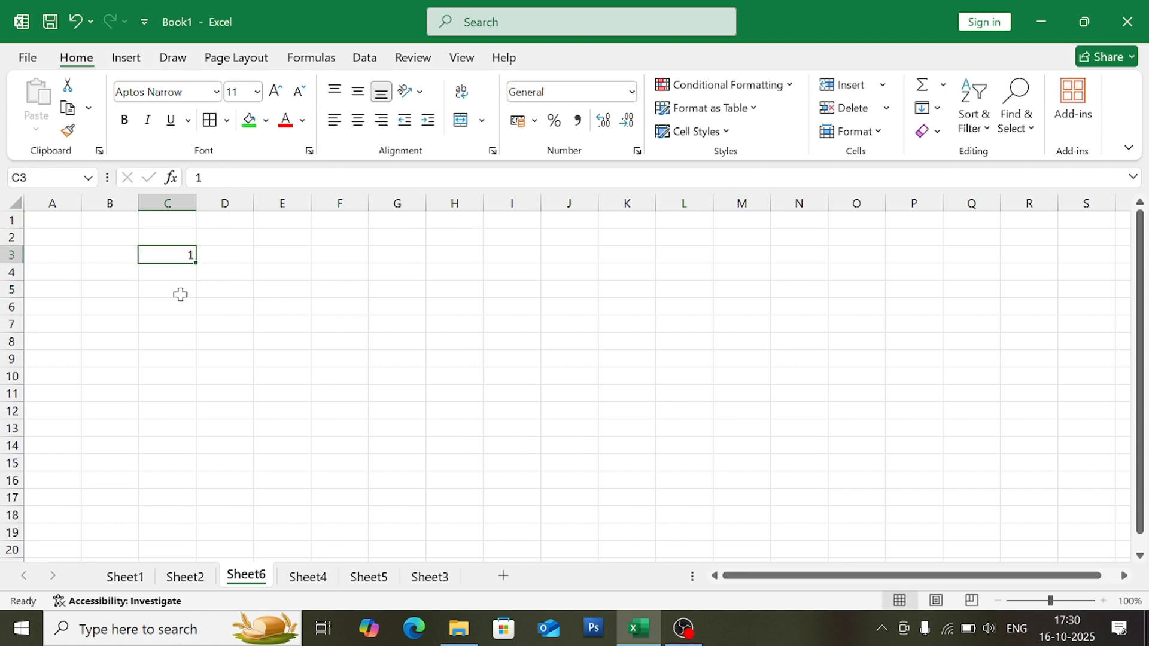
# Fill a linear series in rows from C3 with step value 1 and stop value 10
pyautogui.click(936, 108)
pyautogui.click(959, 265)
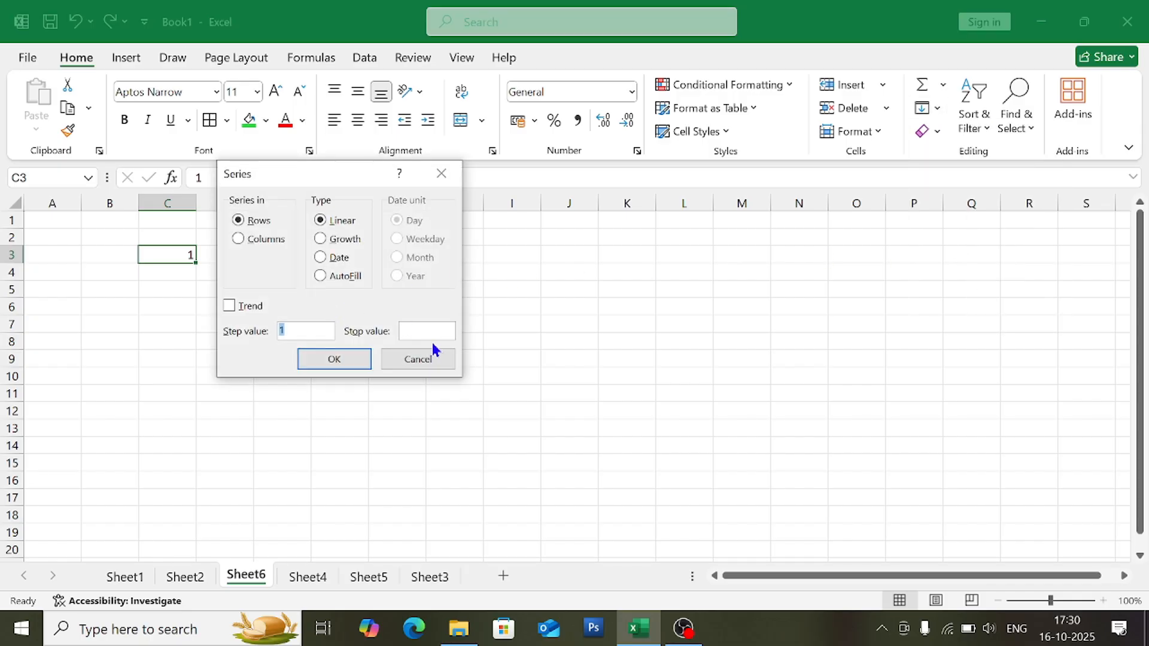
pyautogui.click(432, 337)
pyautogui.write('10')
pyautogui.click(350, 357)
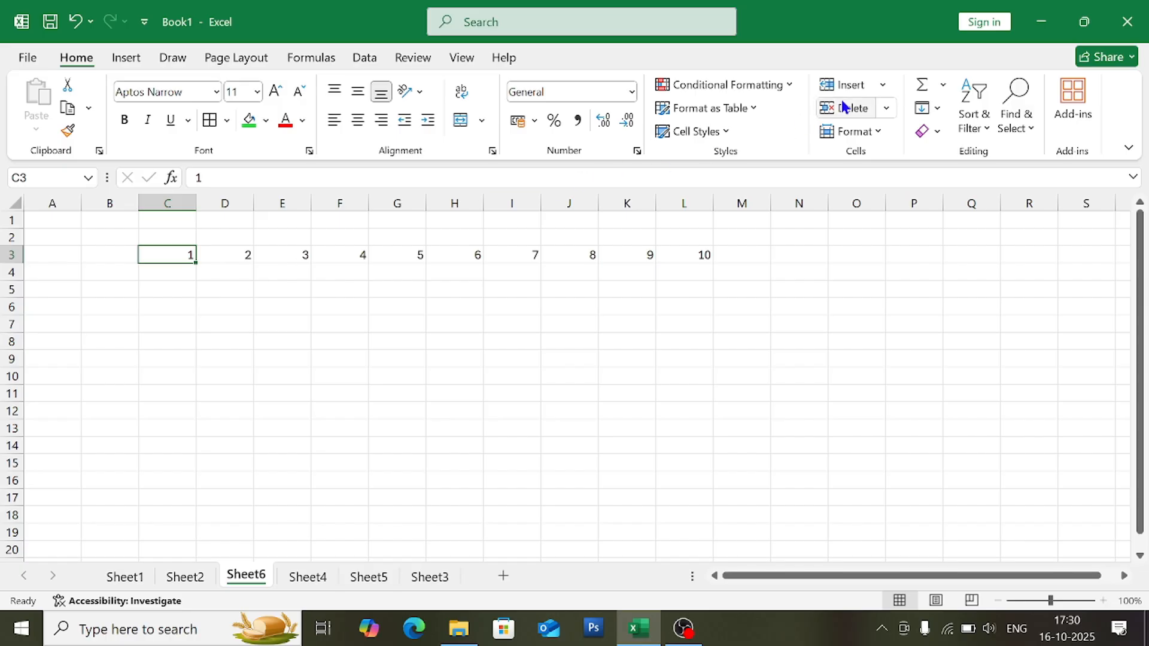
# Fill a linear series in columns down from C3 with step value 1 and stop value 10
pyautogui.click(929, 106)
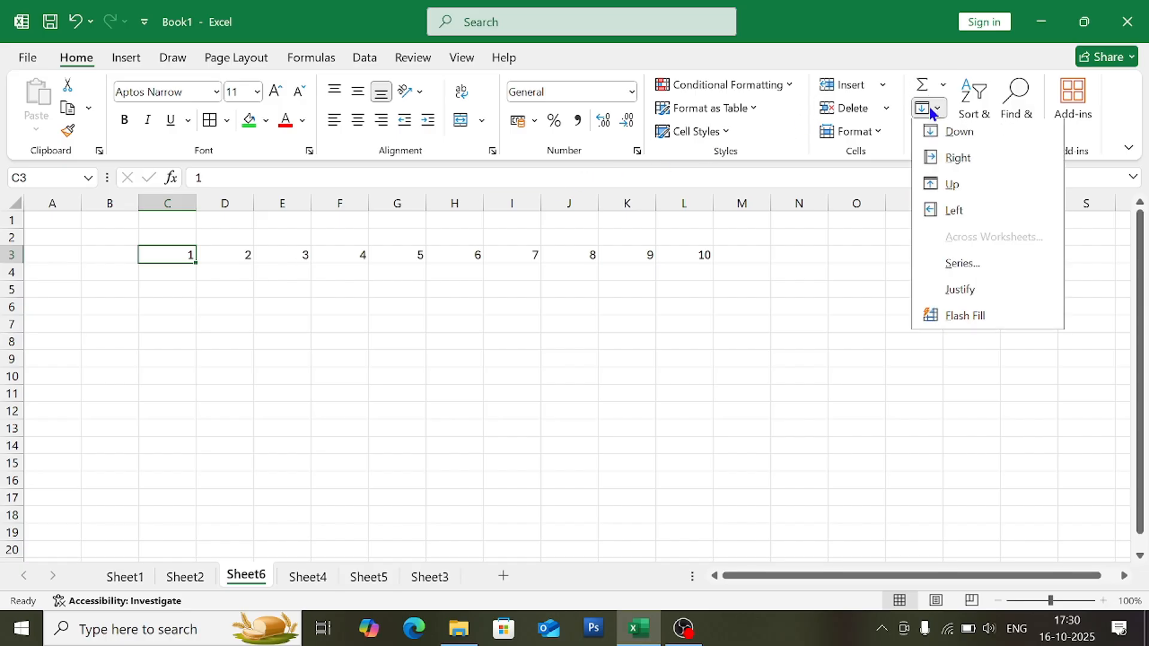
pyautogui.click(943, 264)
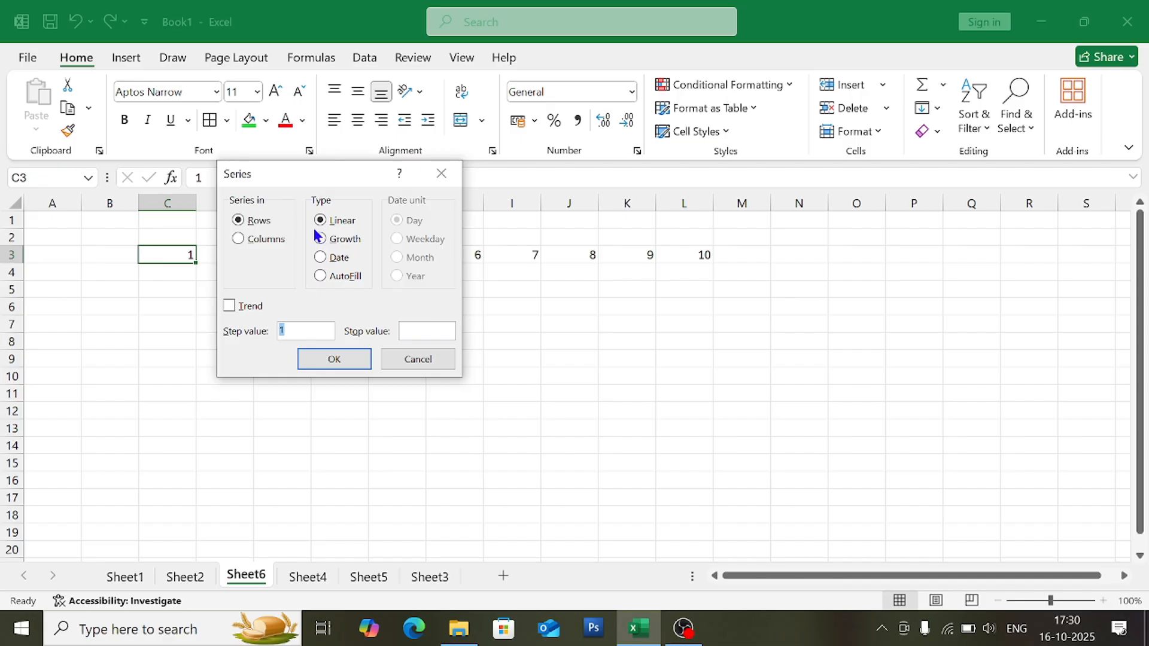
pyautogui.click(249, 241)
pyautogui.click(424, 329)
pyautogui.write('10')
pyautogui.click(354, 363)
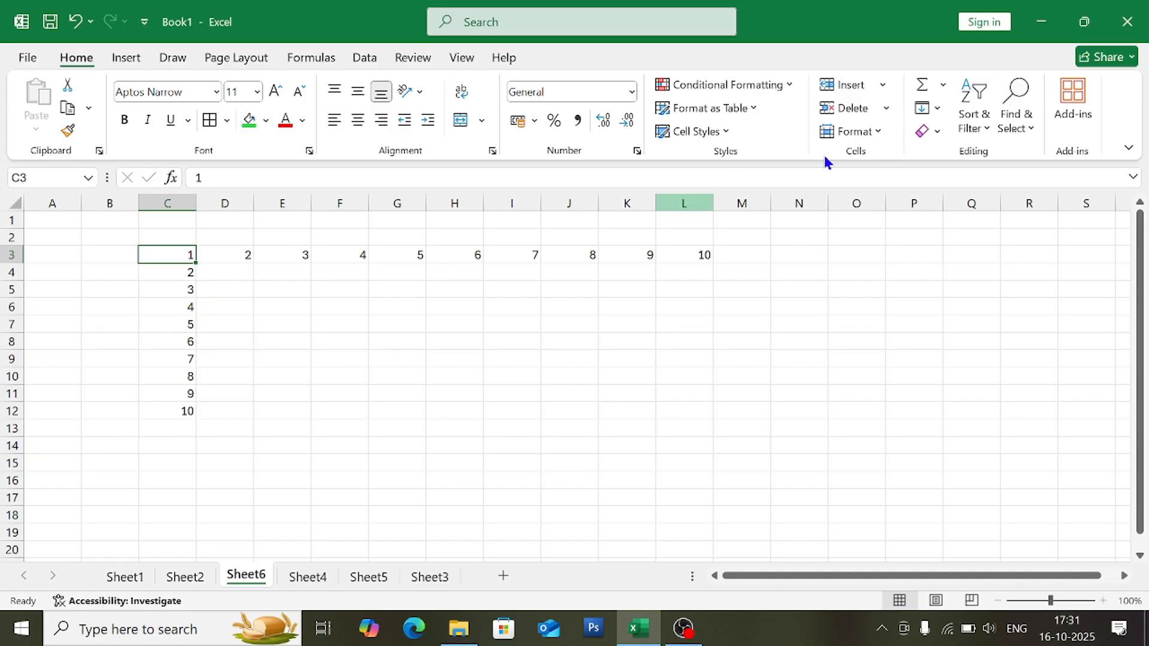
pyautogui.click(938, 109)
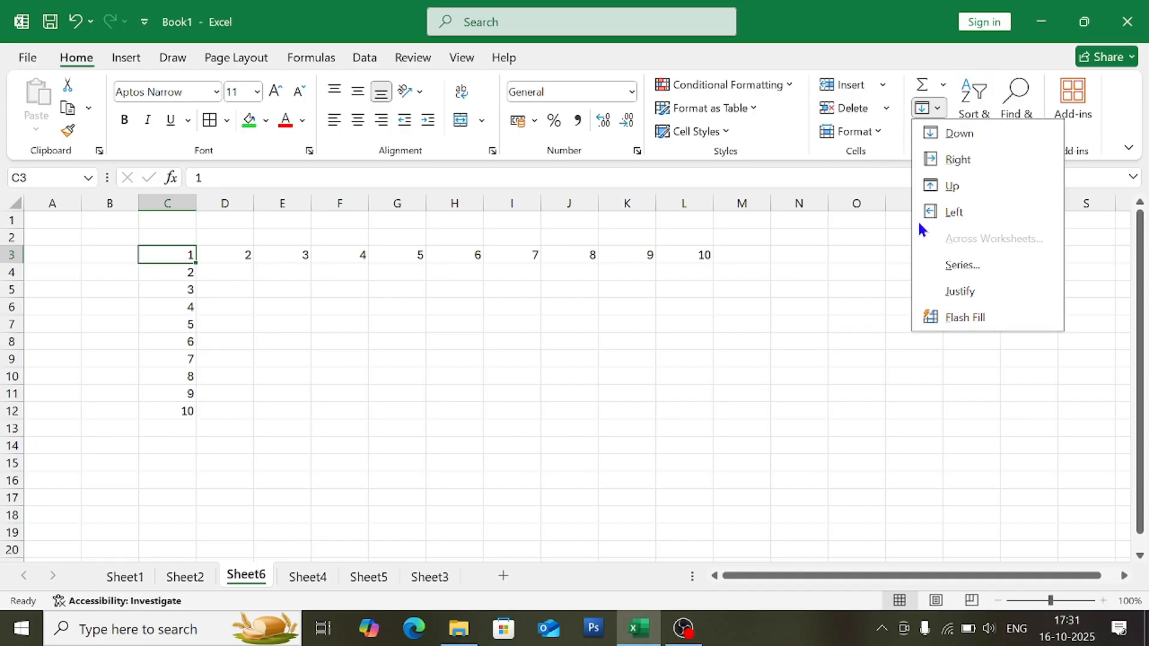
pyautogui.click(936, 269)
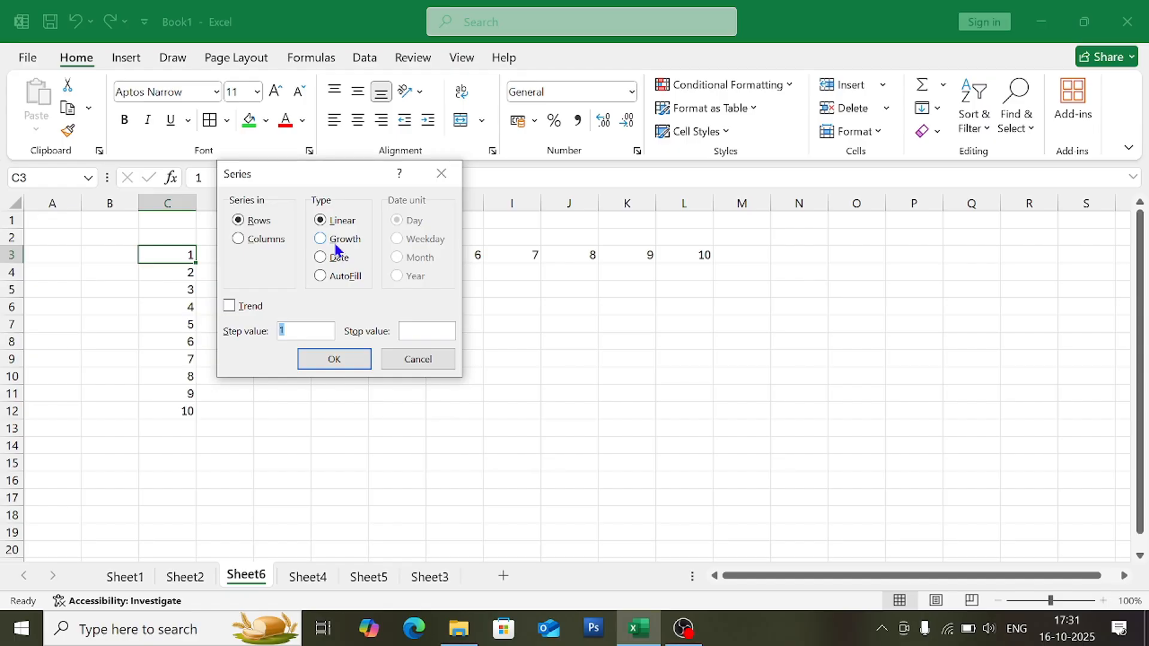
pyautogui.click(441, 173)
# Enter 2 in cell H6 and select the range H6:H15
pyautogui.click(463, 307)
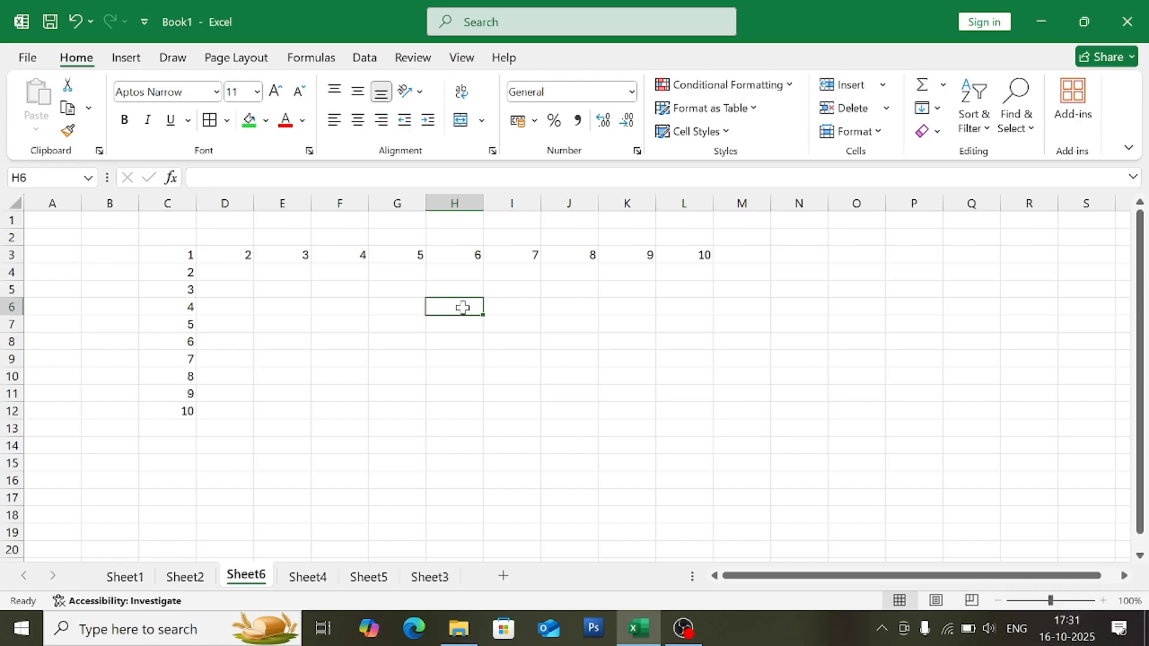
pyautogui.write('2')
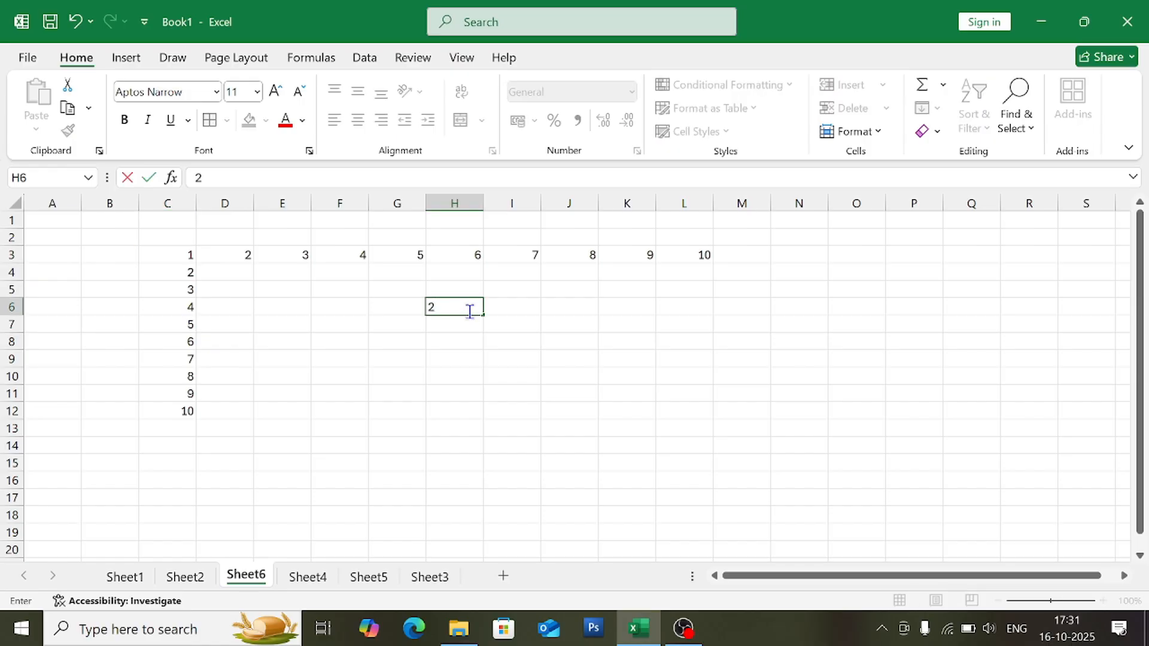
pyautogui.click(503, 302)
pyautogui.moveTo(503, 302); pyautogui.dragTo(449, 457)
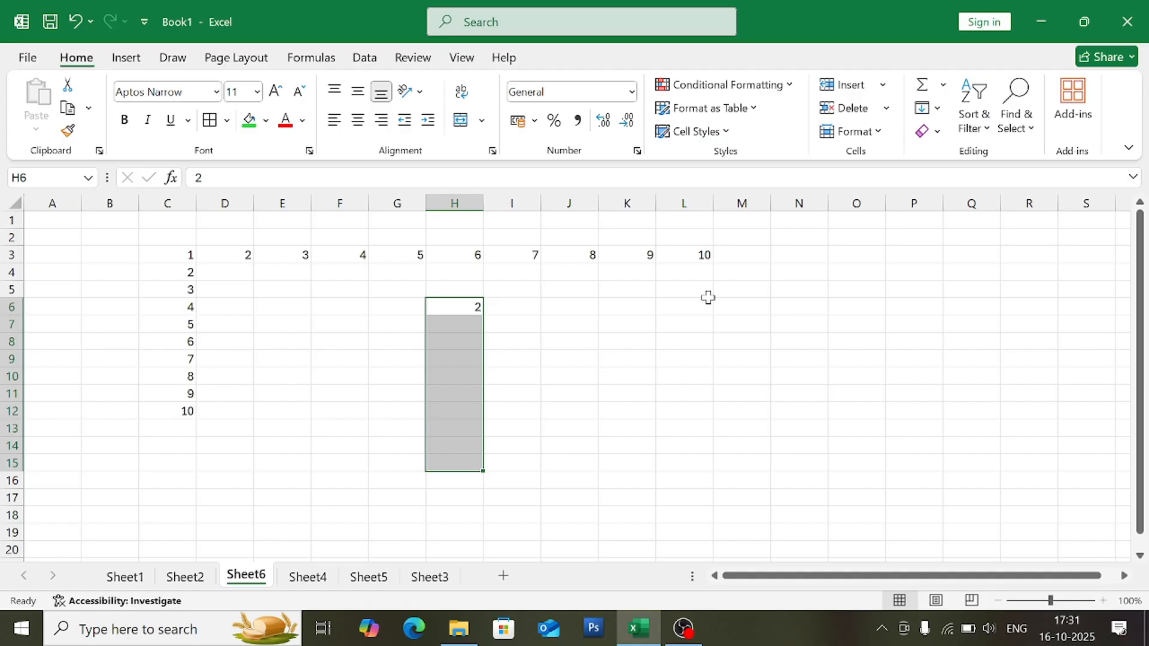
# Fill the selected range H6:H15 with a growth series in columns using step value 2
pyautogui.click(937, 108)
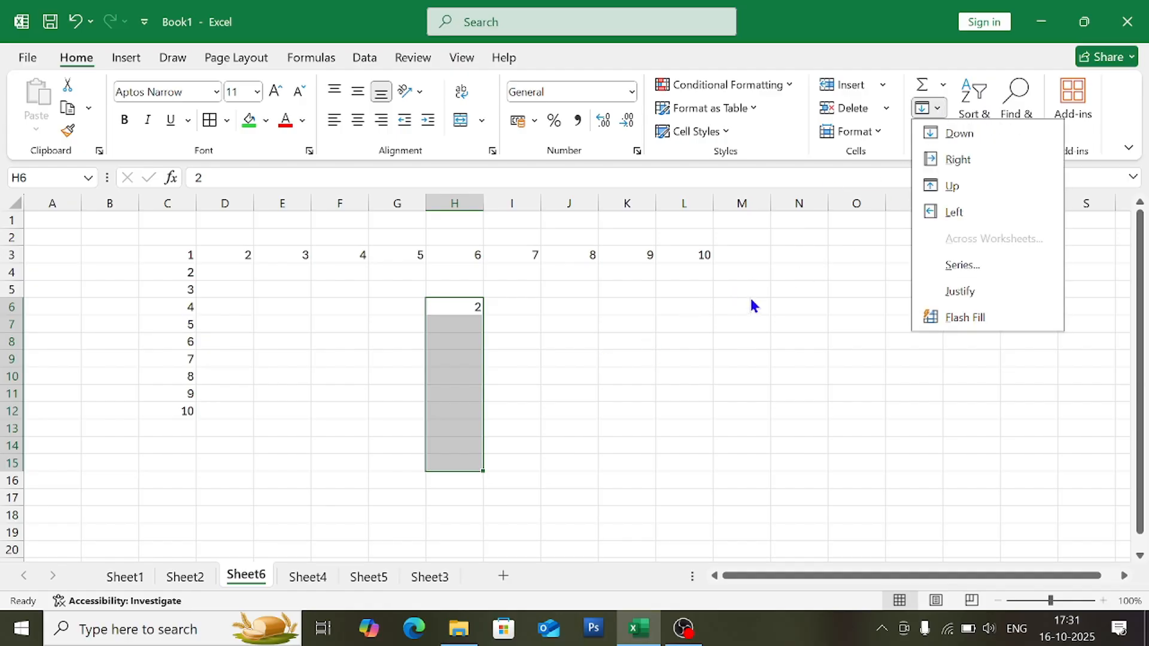
pyautogui.click(952, 270)
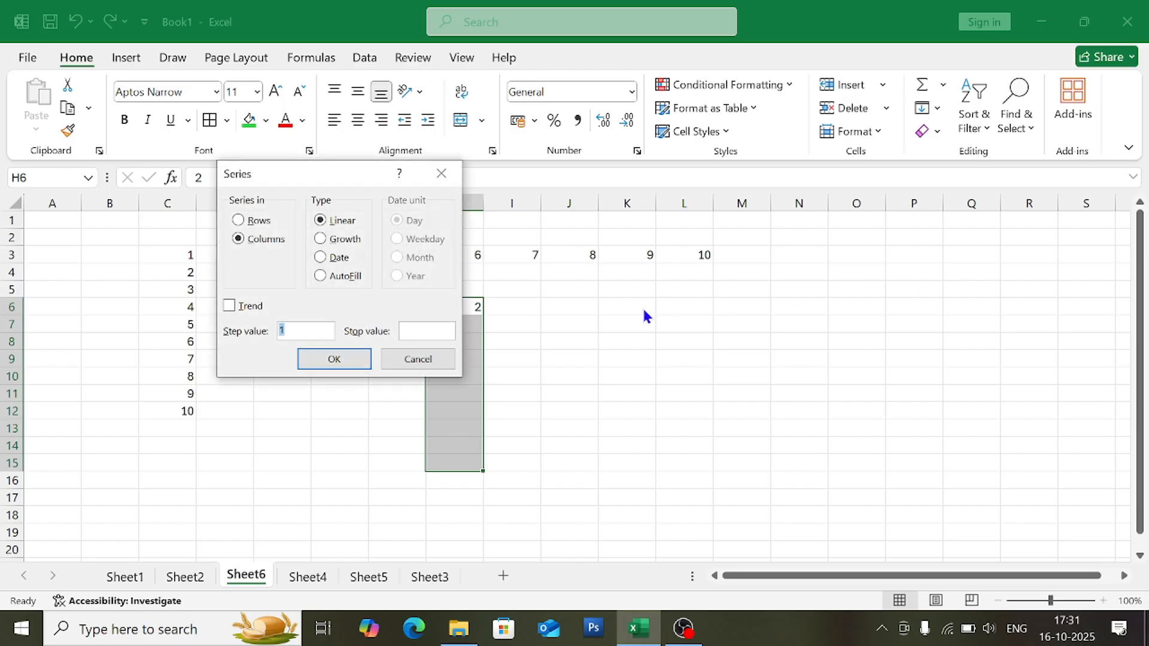
pyautogui.click(326, 238)
pyautogui.click(293, 336)
pyautogui.write('2')
pyautogui.press('BackSpace')
pyautogui.press('BackSpace')
pyautogui.write('2')
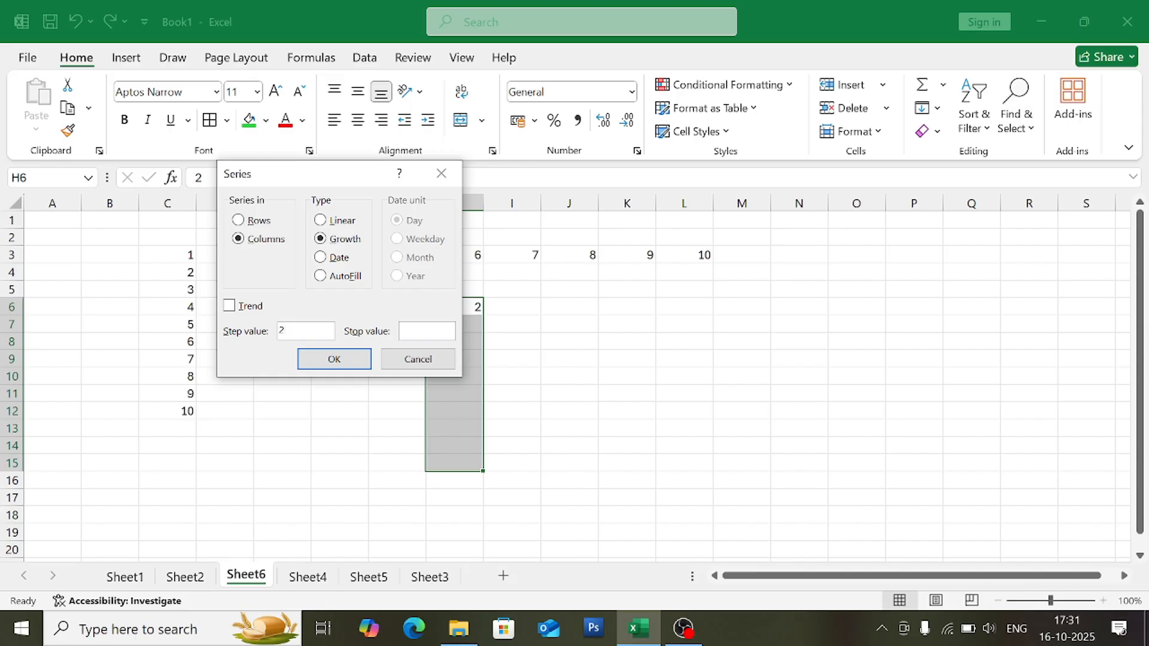
pyautogui.click(332, 358)
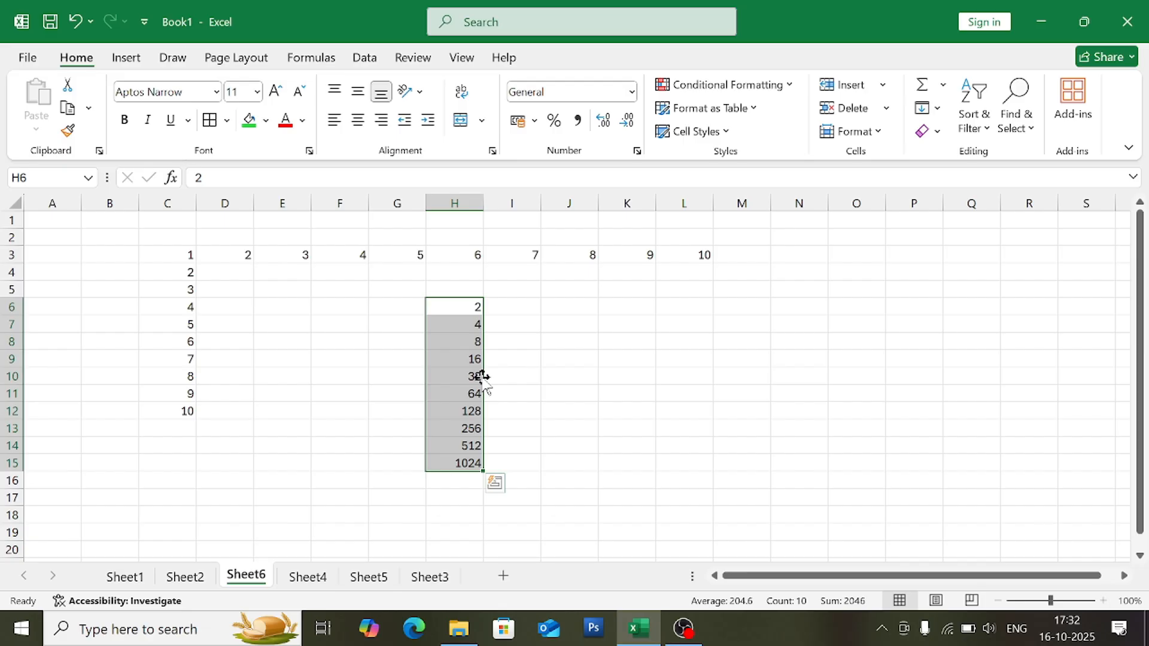
pyautogui.click(749, 272)
pyautogui.click(928, 106)
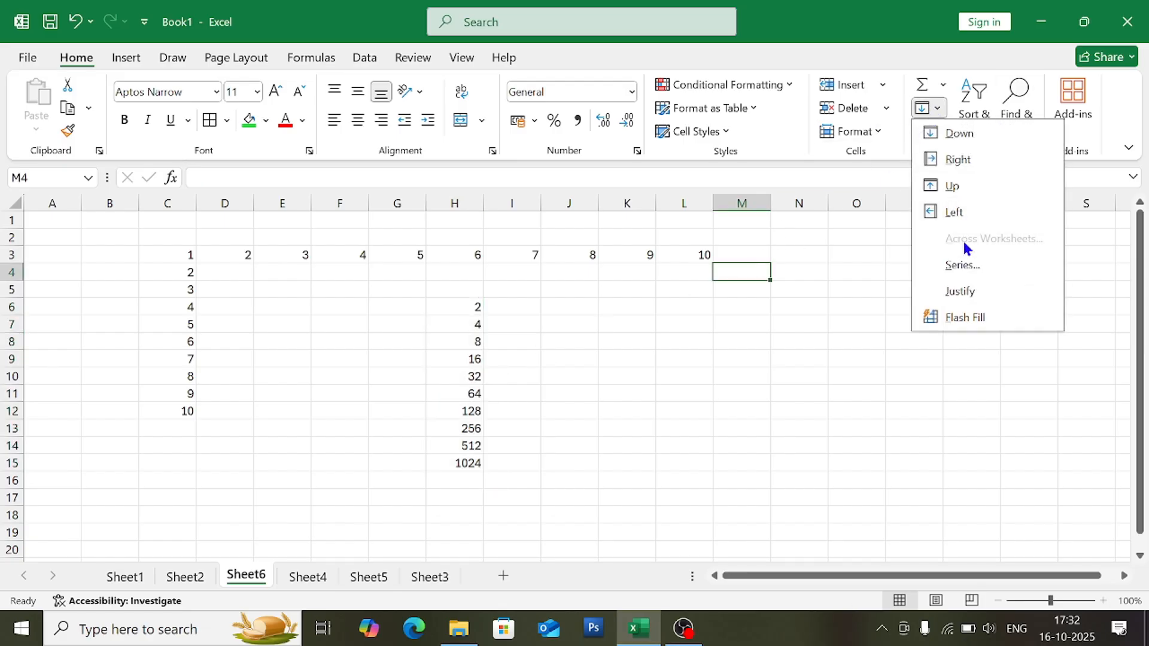
pyautogui.click(959, 264)
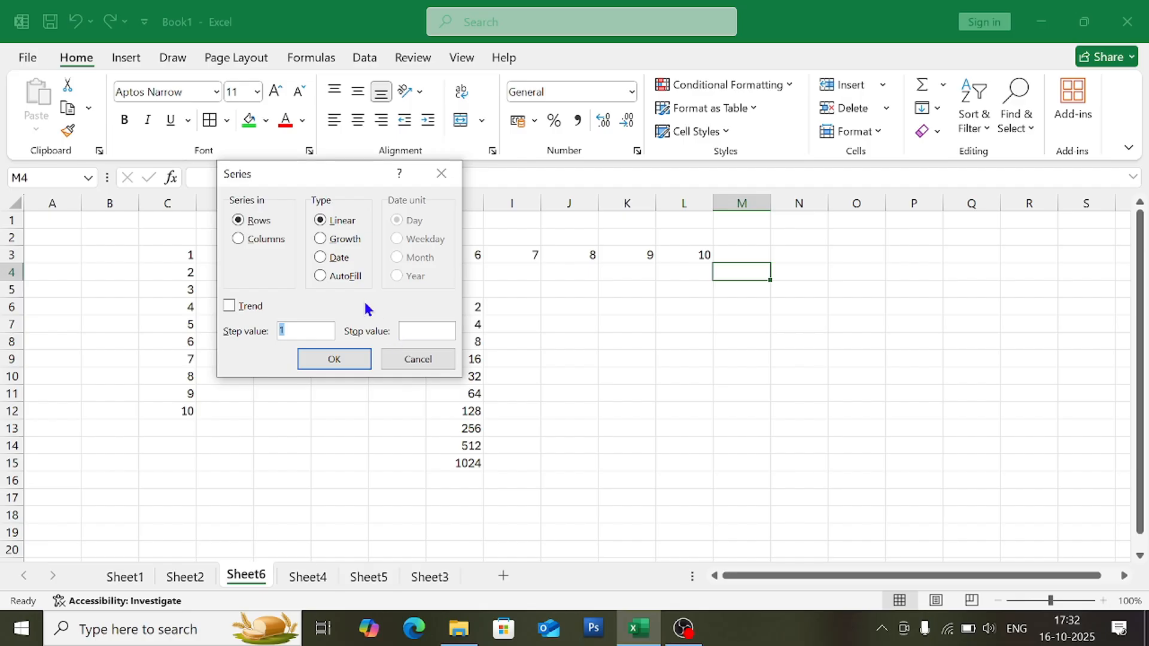
pyautogui.click(437, 179)
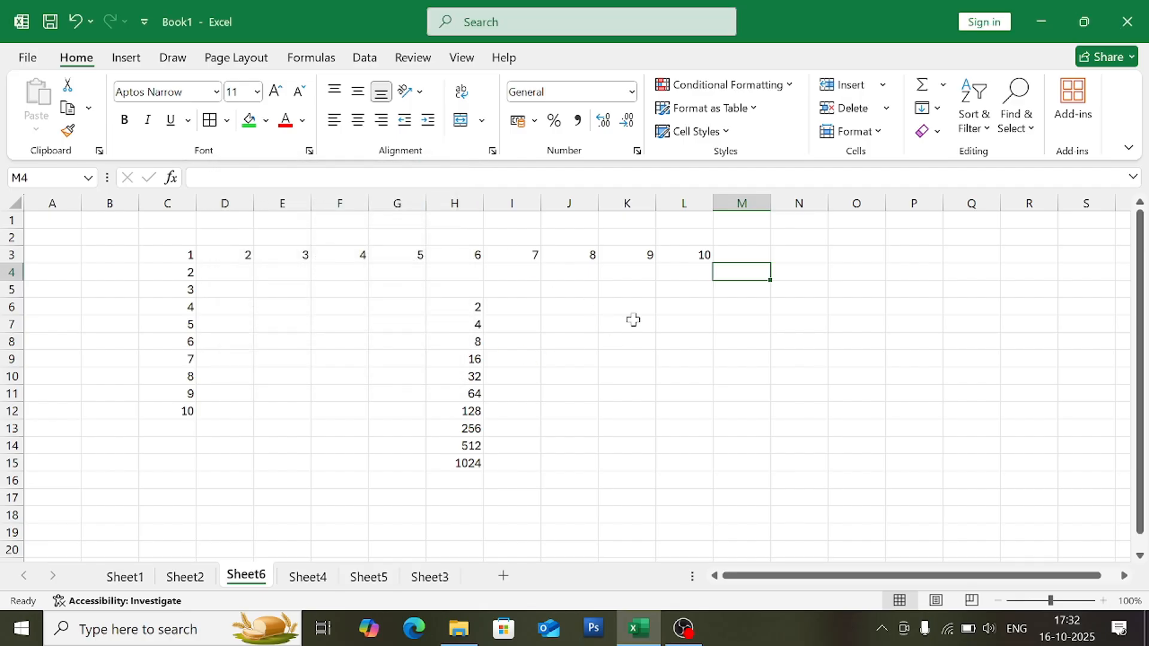
# Enter the date 16/10/2025 in cell L7
pyautogui.click(668, 310)
pyautogui.click(671, 330)
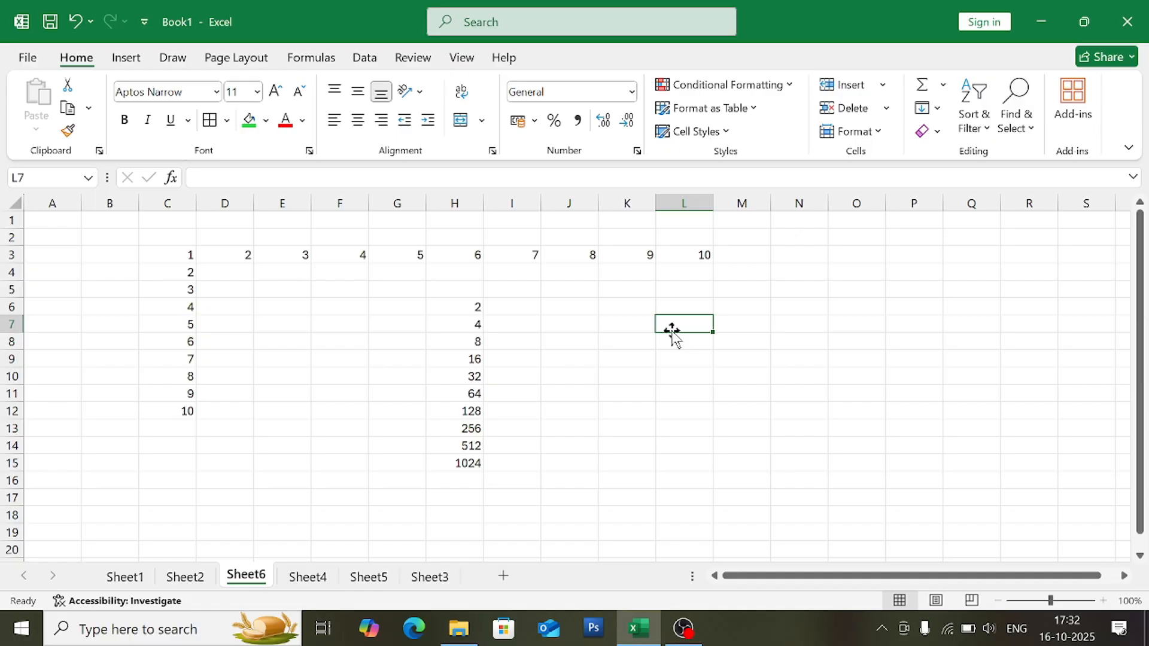
pyautogui.write('1')
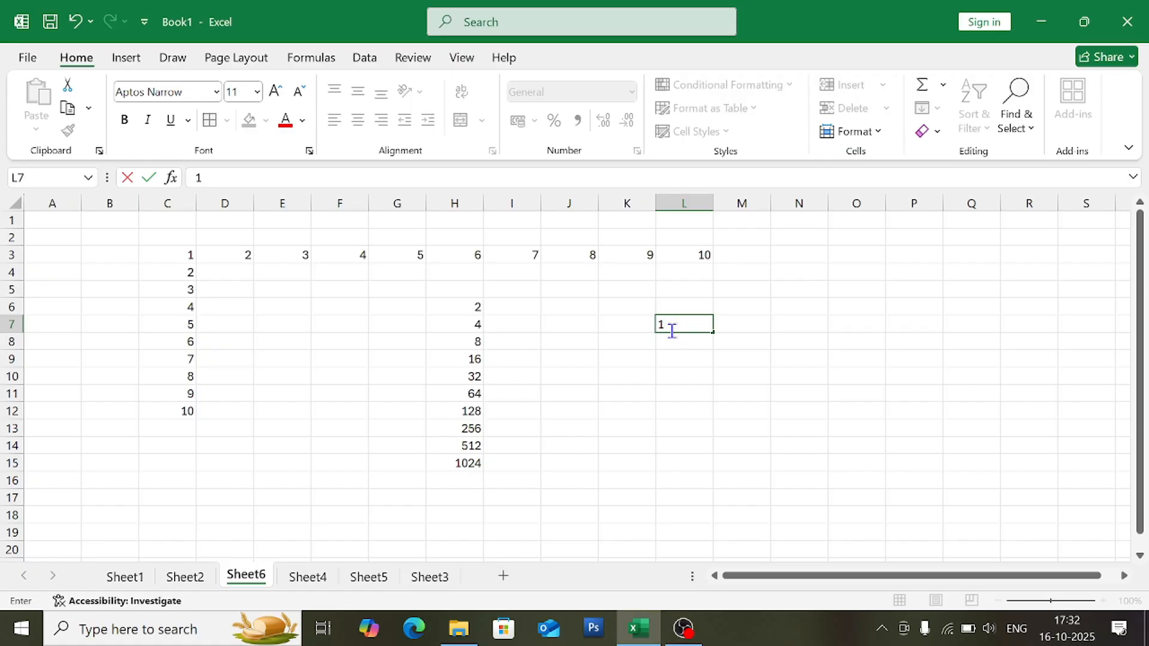
pyautogui.press('BackSpace')
pyautogui.write('16/10/2025')
pyautogui.press('Return')
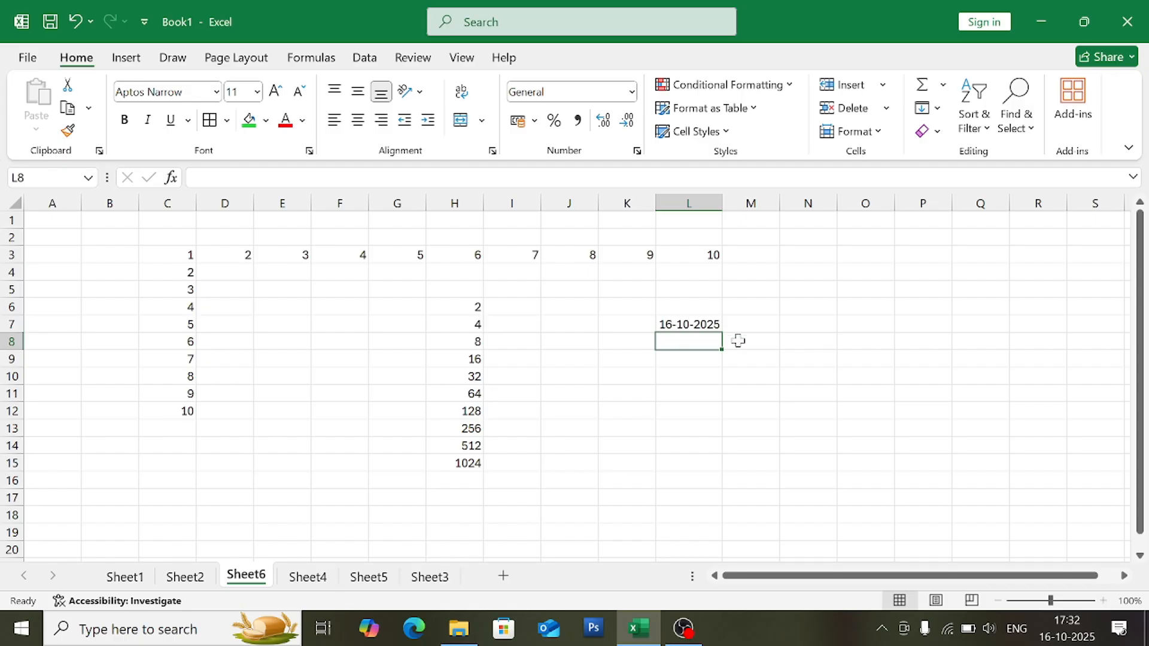
# Select the range L7:L18 and fill it with a date series in columns, using Day as the date unit
pyautogui.moveTo(692, 324); pyautogui.dragTo(688, 518)
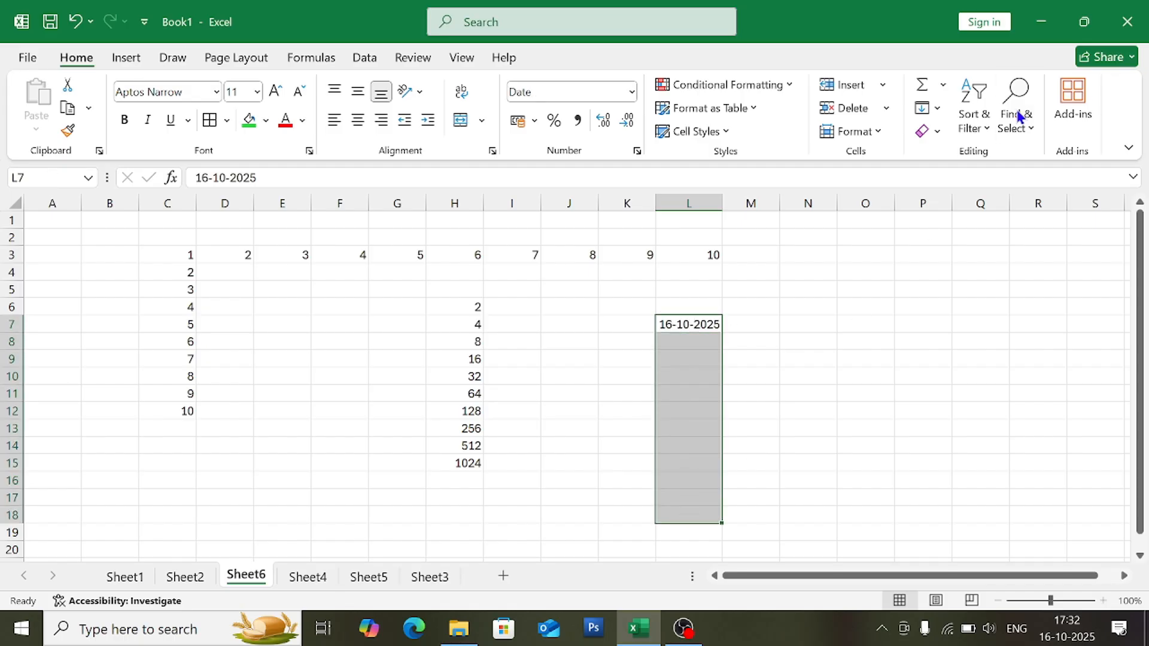
pyautogui.click(936, 111)
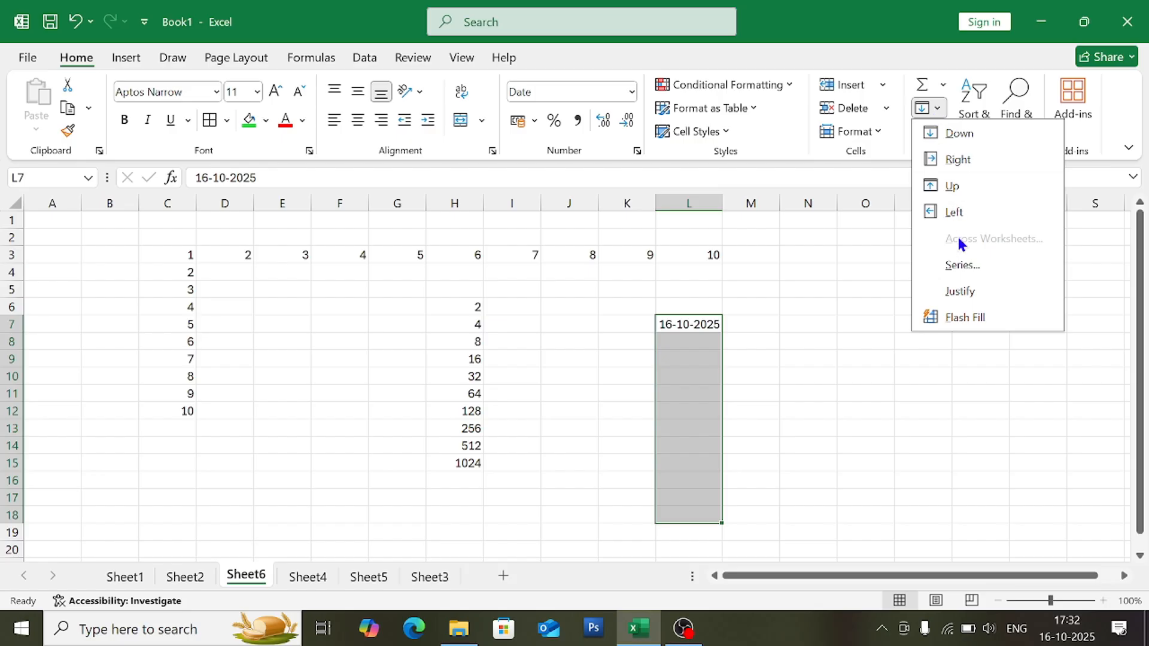
pyautogui.click(958, 264)
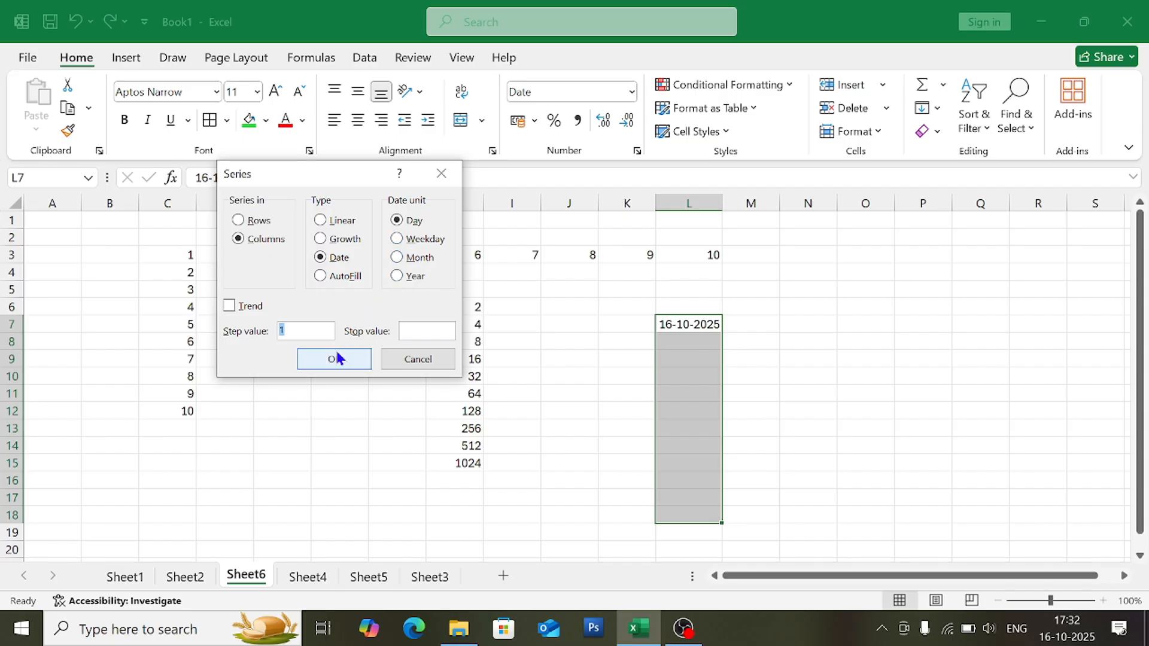
pyautogui.press('BackSpace')
pyautogui.click(327, 362)
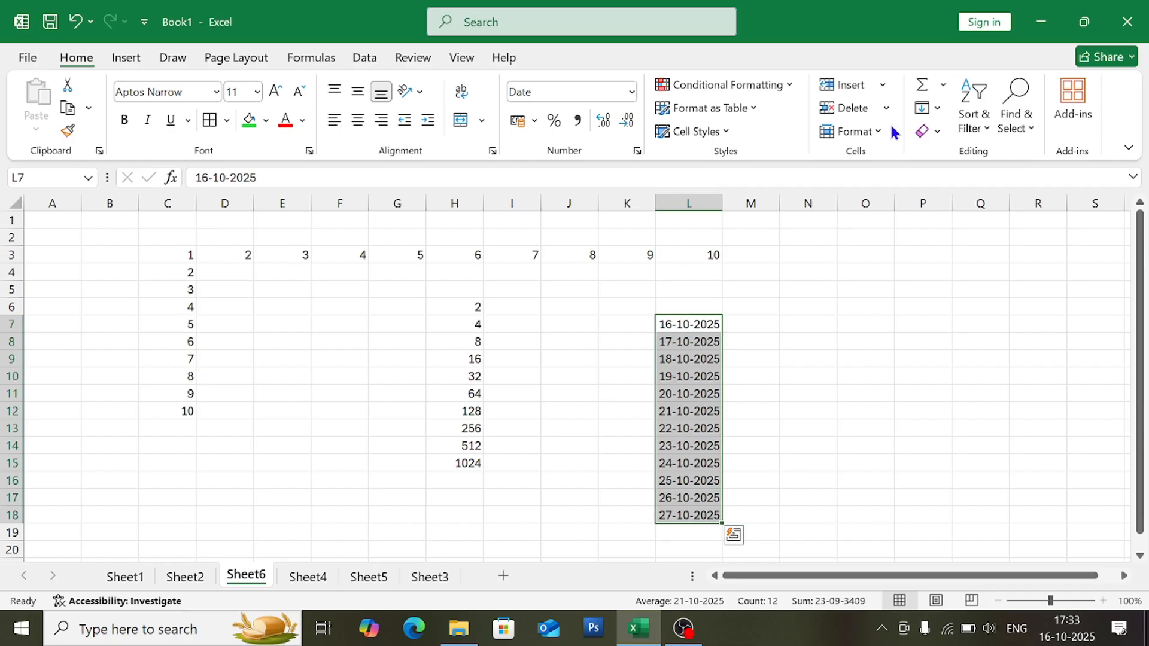
# Refill L7:L18 with a date series using the Weekday unit and step value 1, and check the dates against the system calendar
pyautogui.click(932, 114)
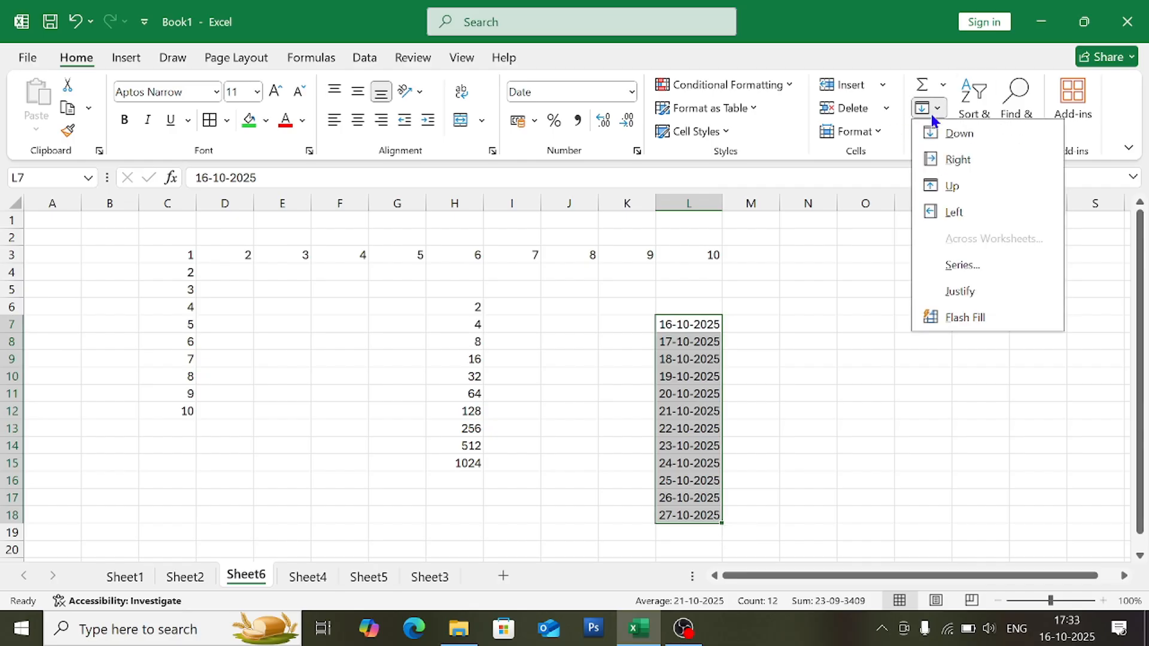
pyautogui.click(957, 265)
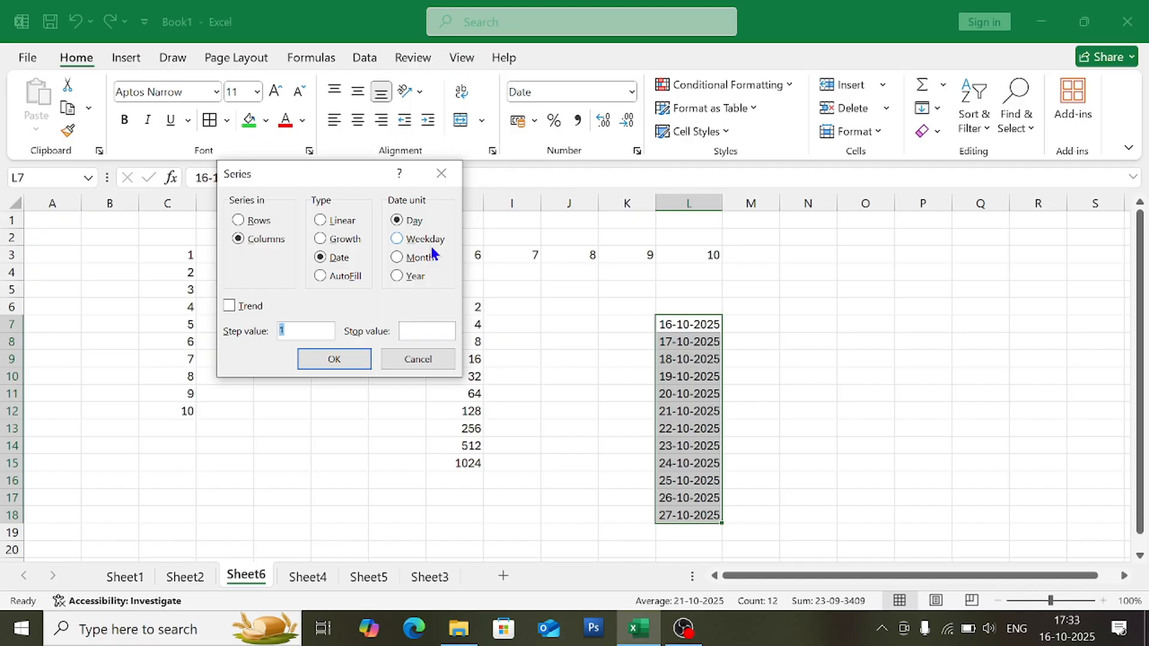
pyautogui.click(397, 239)
pyautogui.click(325, 351)
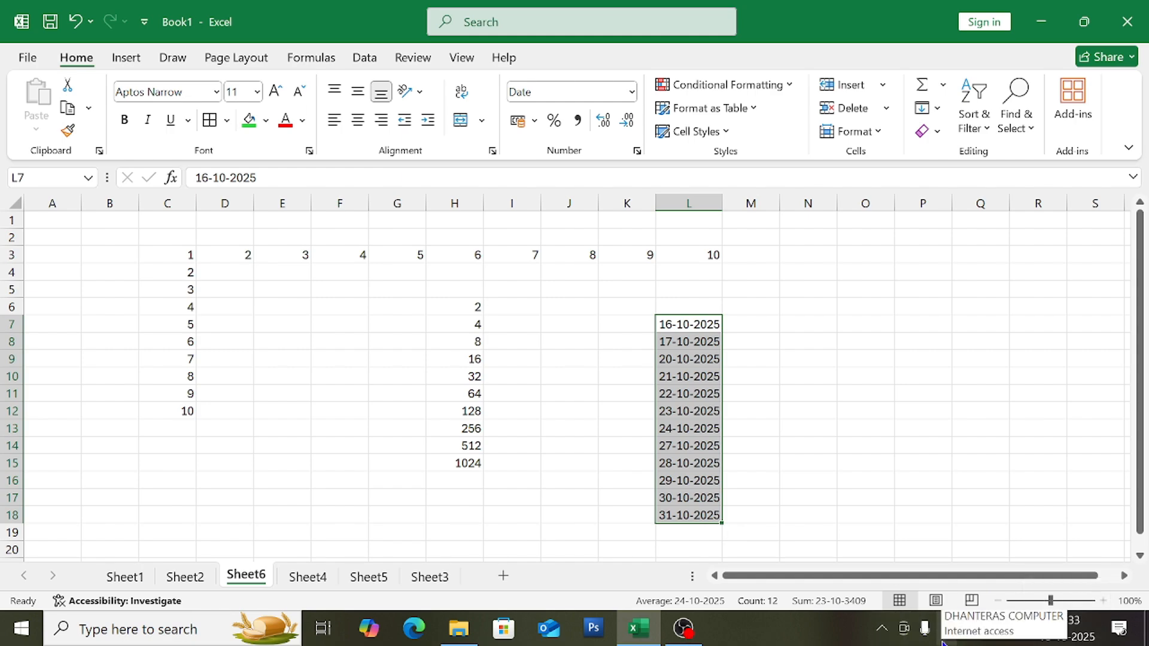
pyautogui.click(1069, 633)
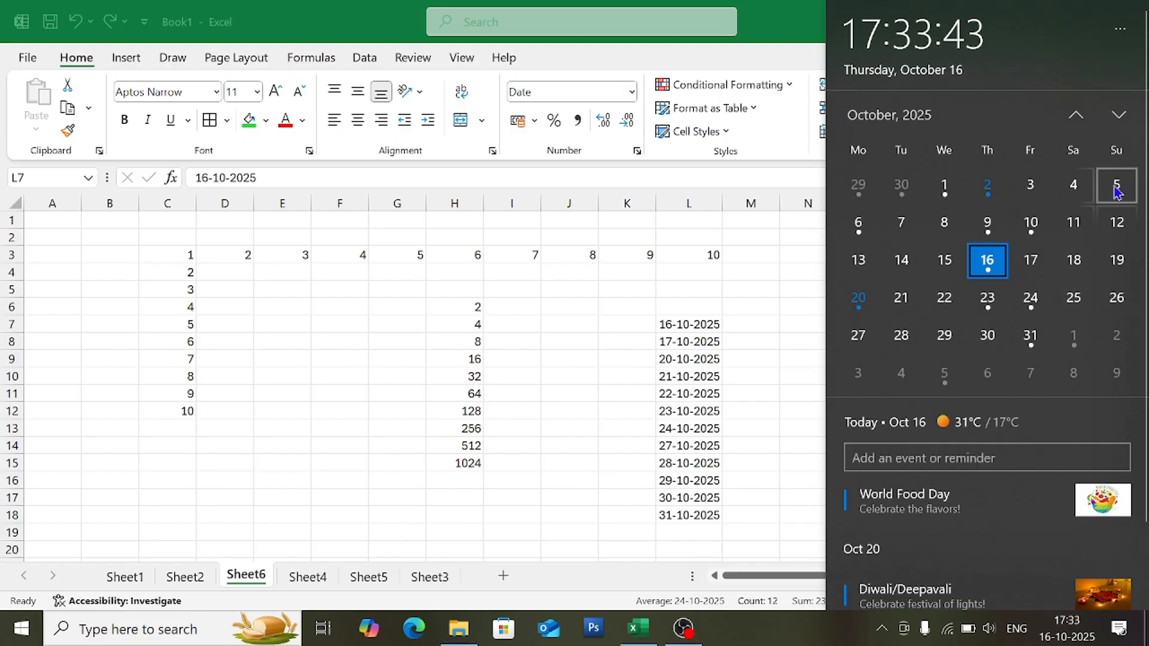
pyautogui.click(758, 435)
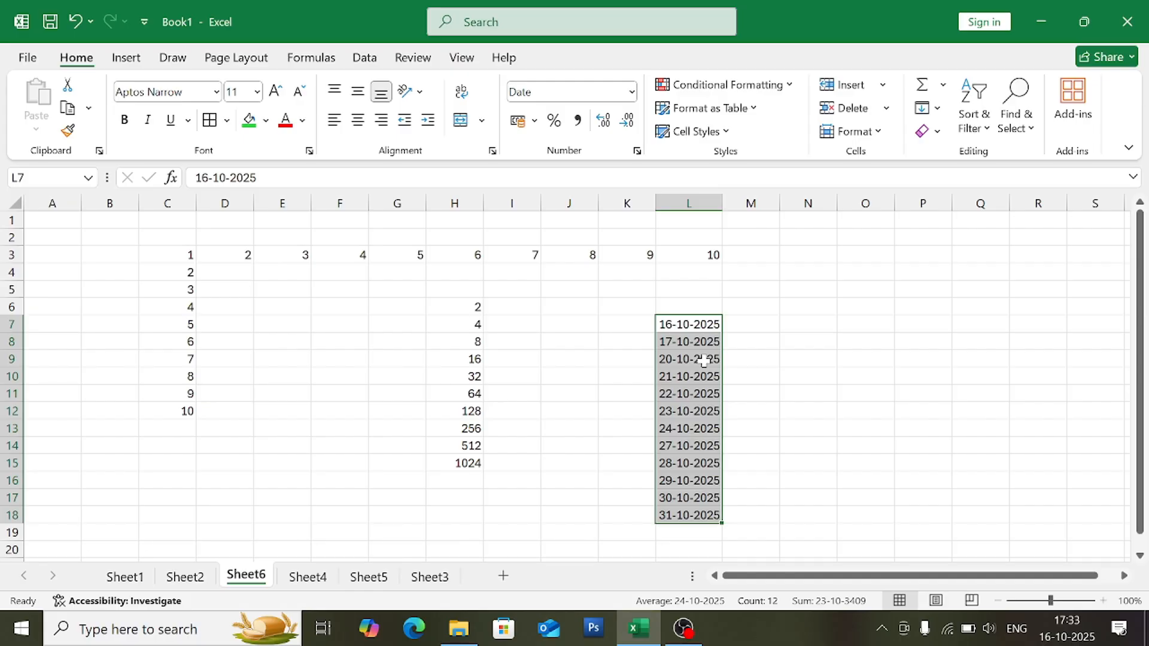
# Refill L7:L18 with a date series in columns using the Month unit and step value 1
pyautogui.click(936, 108)
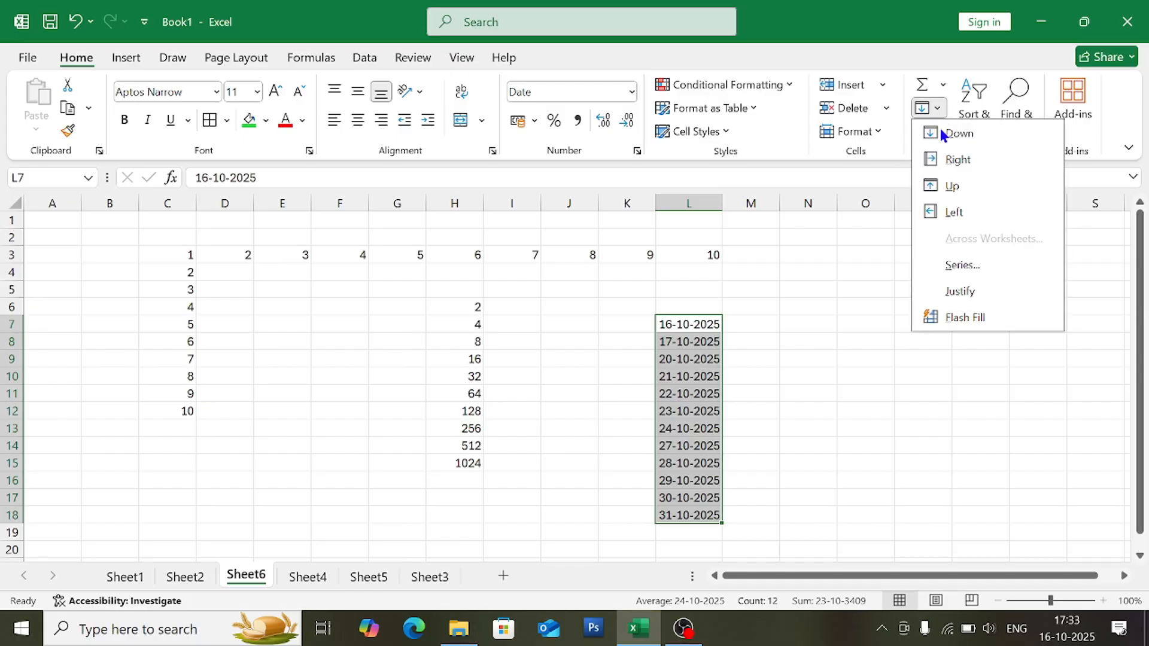
pyautogui.click(961, 264)
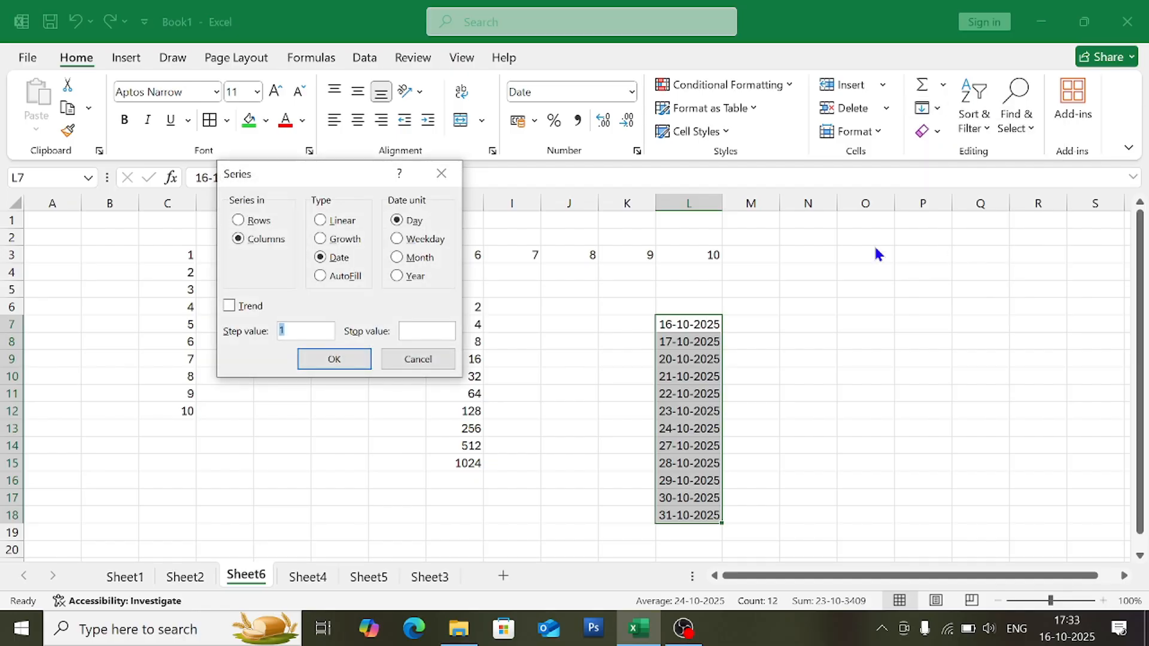
pyautogui.click(410, 257)
pyautogui.click(330, 362)
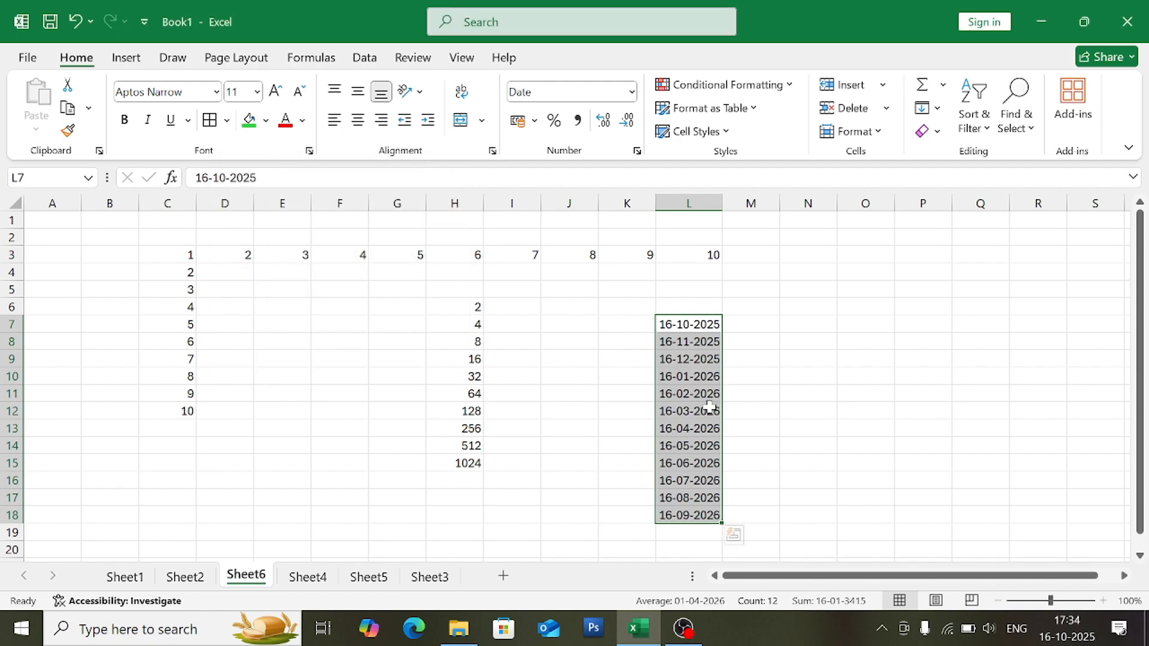
pyautogui.click(927, 108)
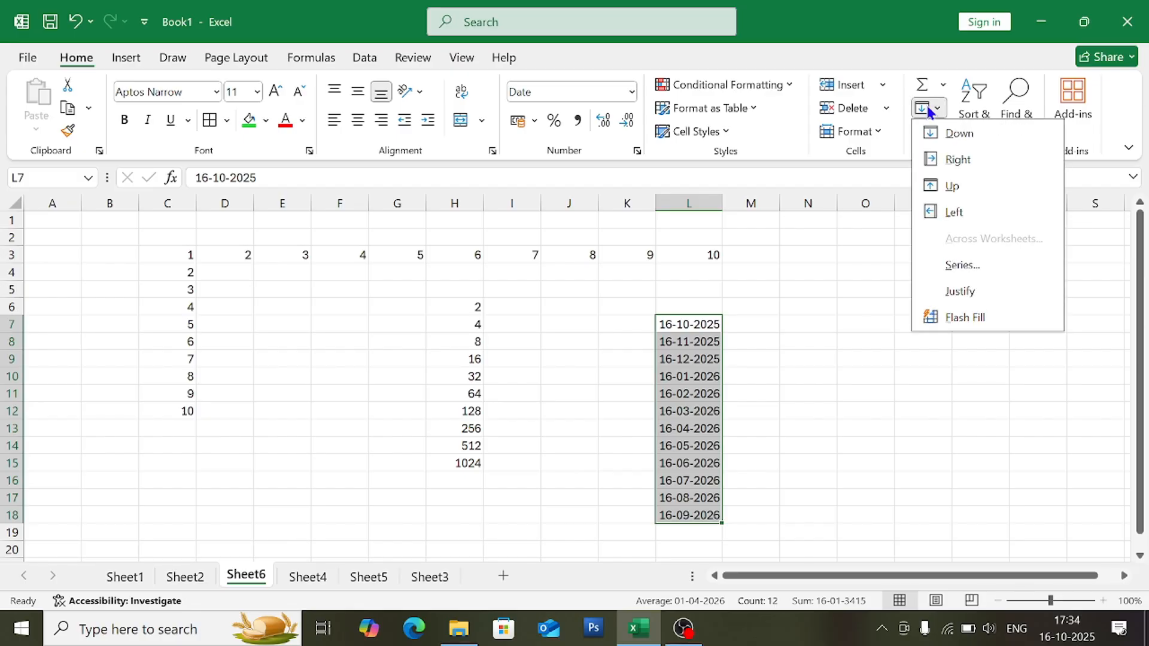
pyautogui.click(949, 265)
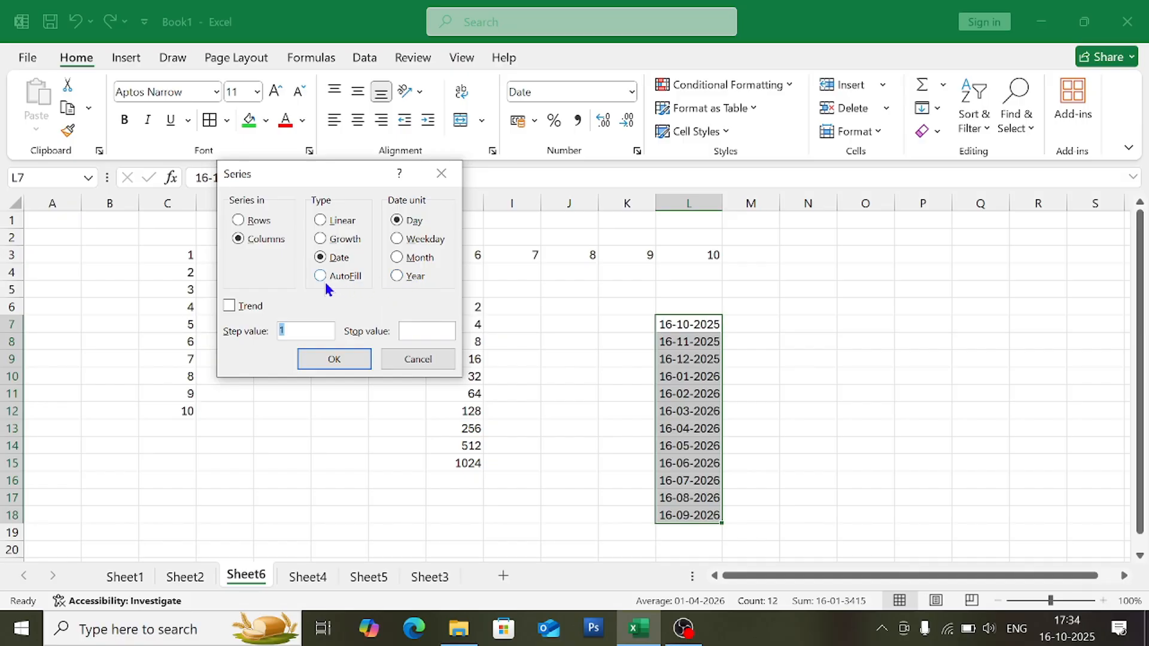
pyautogui.click(451, 174)
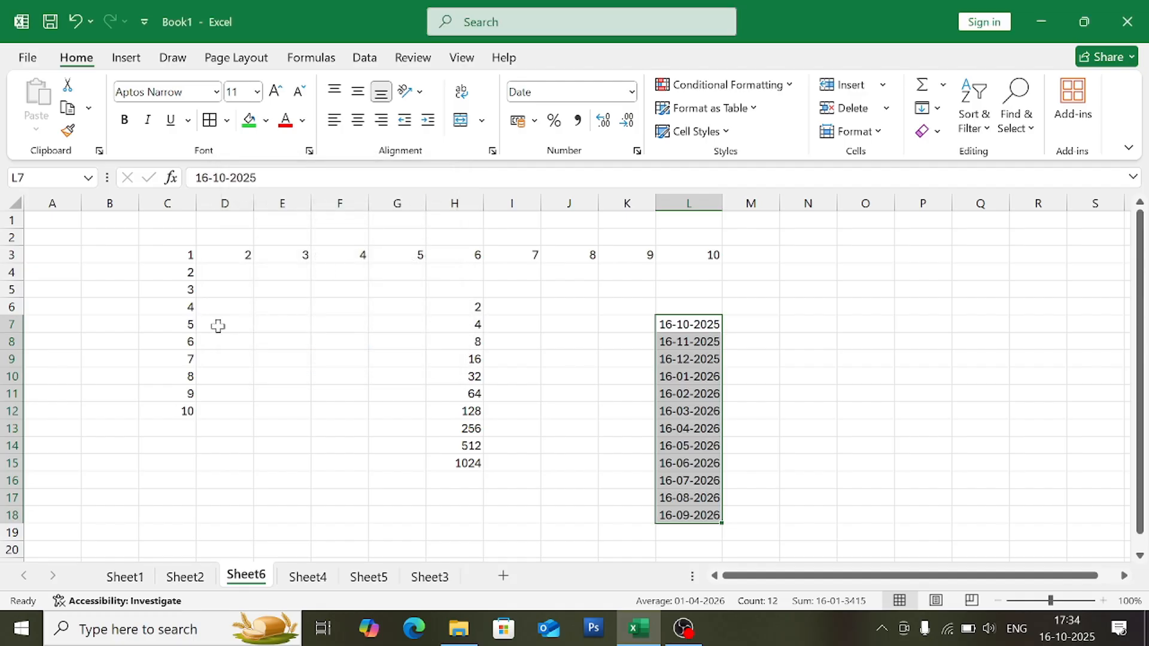
# Clear the contents of all cells on Sheet6
pyautogui.hotkey('ctrl', 'a')
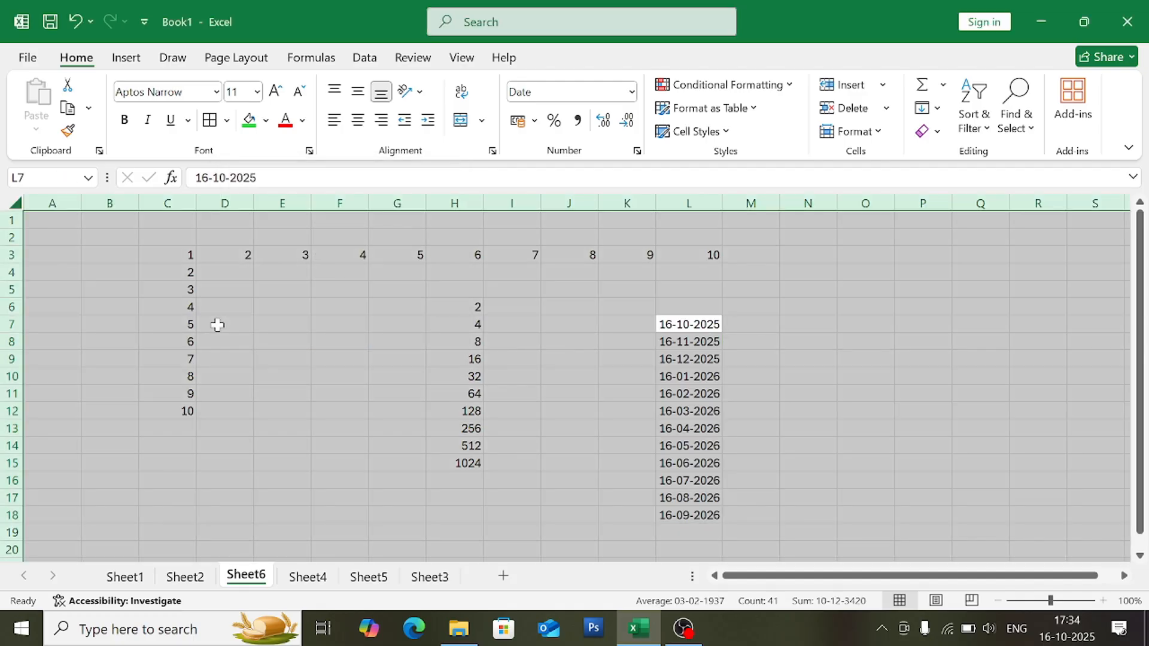
pyautogui.press('Delete')
pyautogui.click(217, 325)
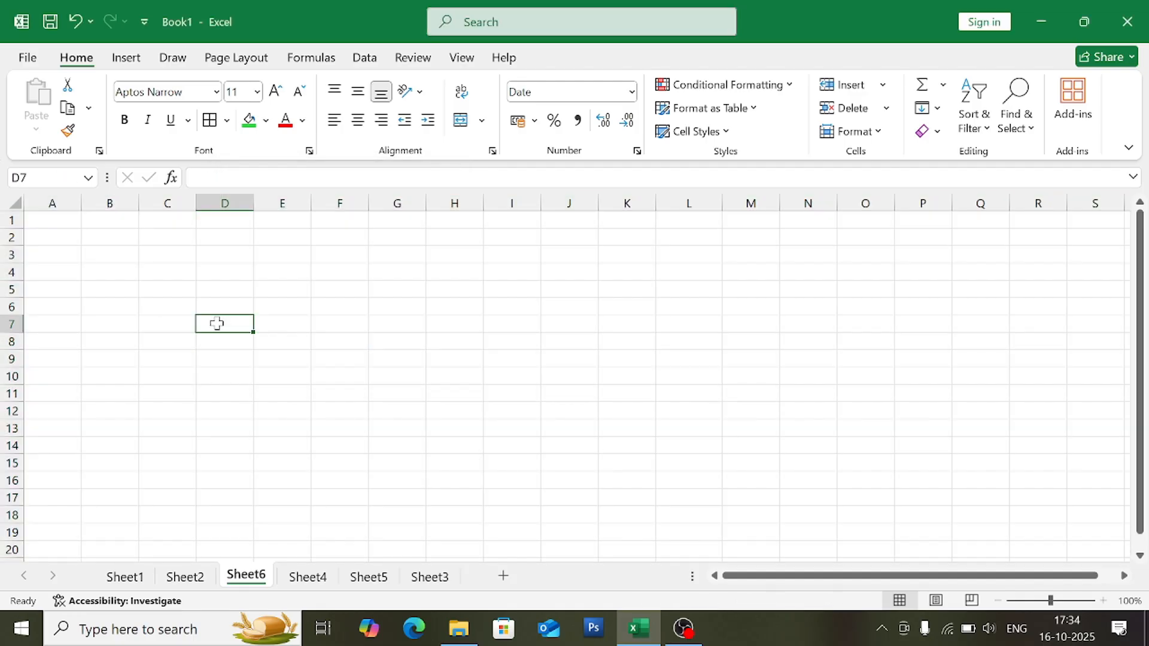
# Enter 10 in cell D4 and fill the range D4:D12 with an AutoFill-type series in columns
pyautogui.click(225, 272)
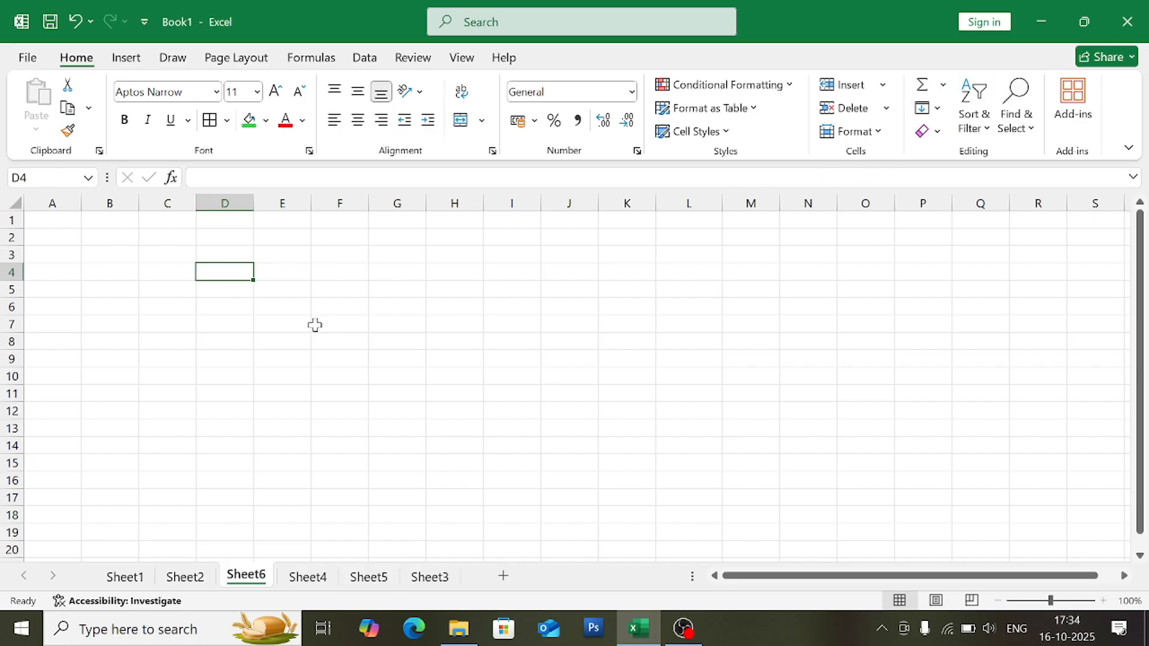
pyautogui.write('10')
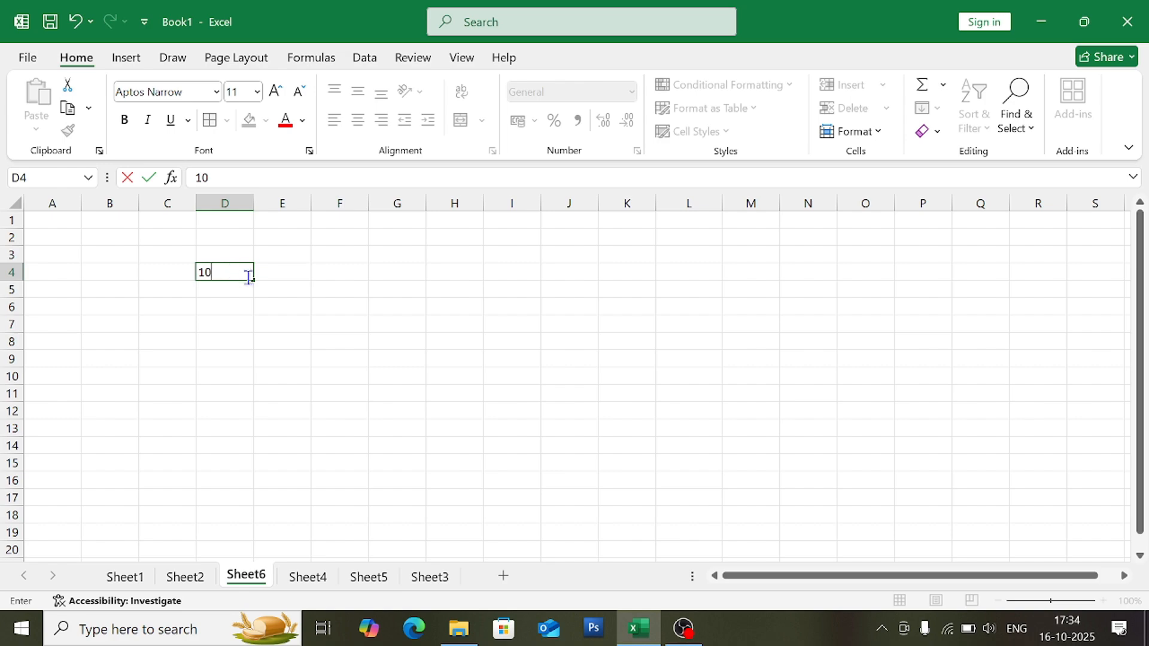
pyautogui.moveTo(288, 272); pyautogui.dragTo(233, 409)
pyautogui.click(937, 109)
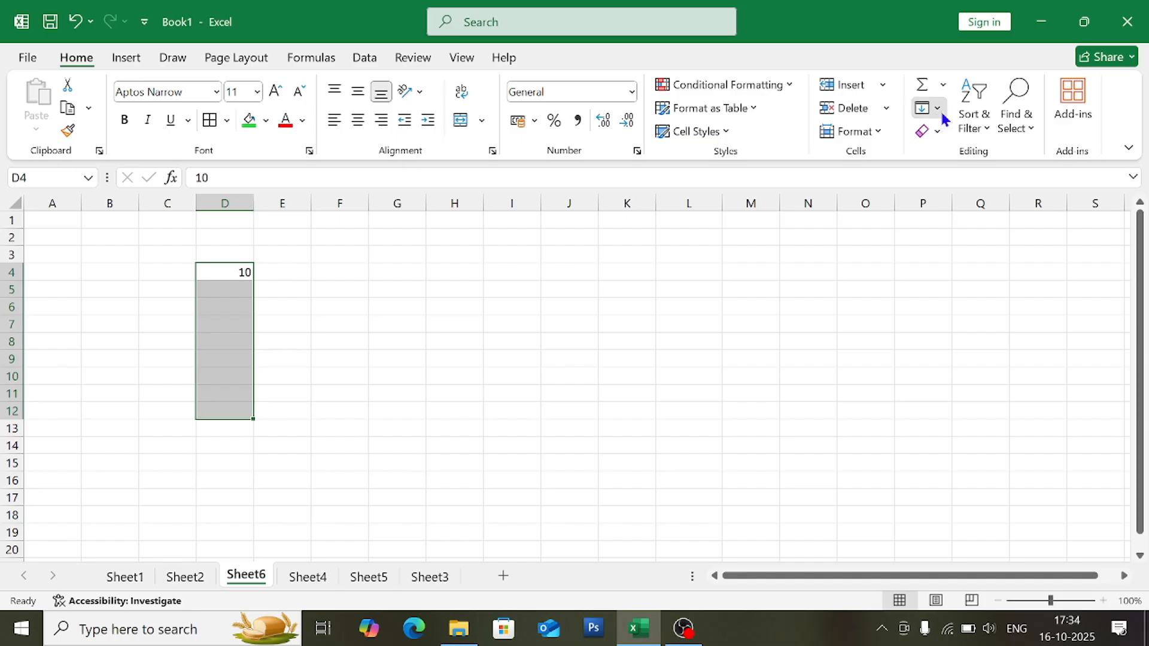
pyautogui.click(940, 272)
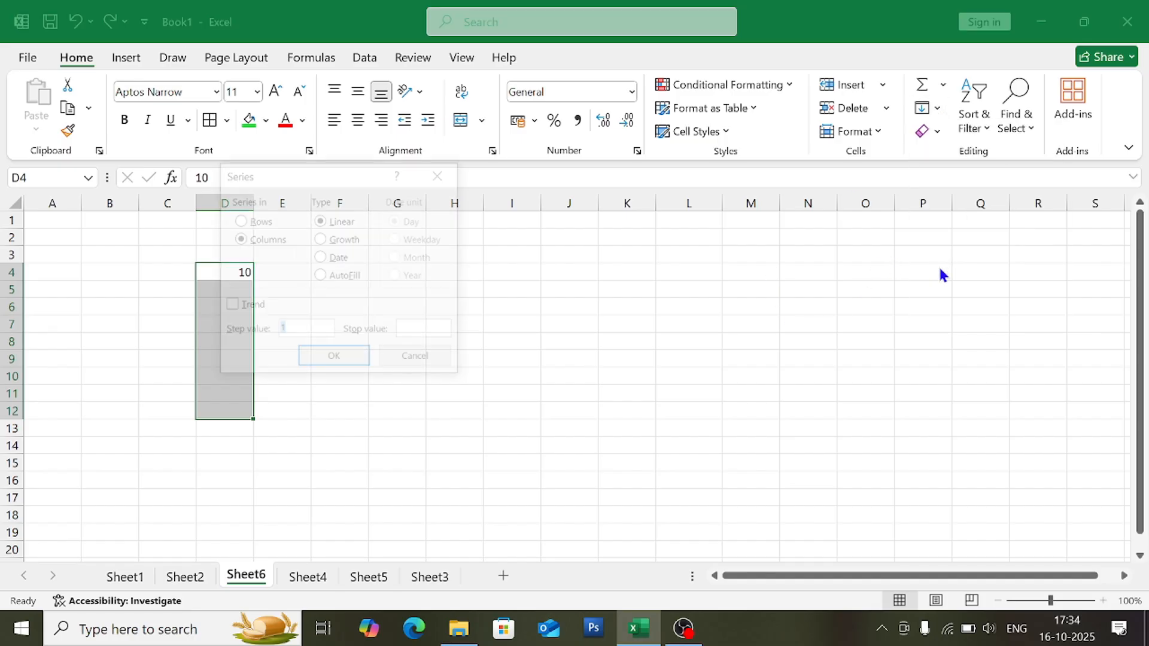
pyautogui.click(339, 275)
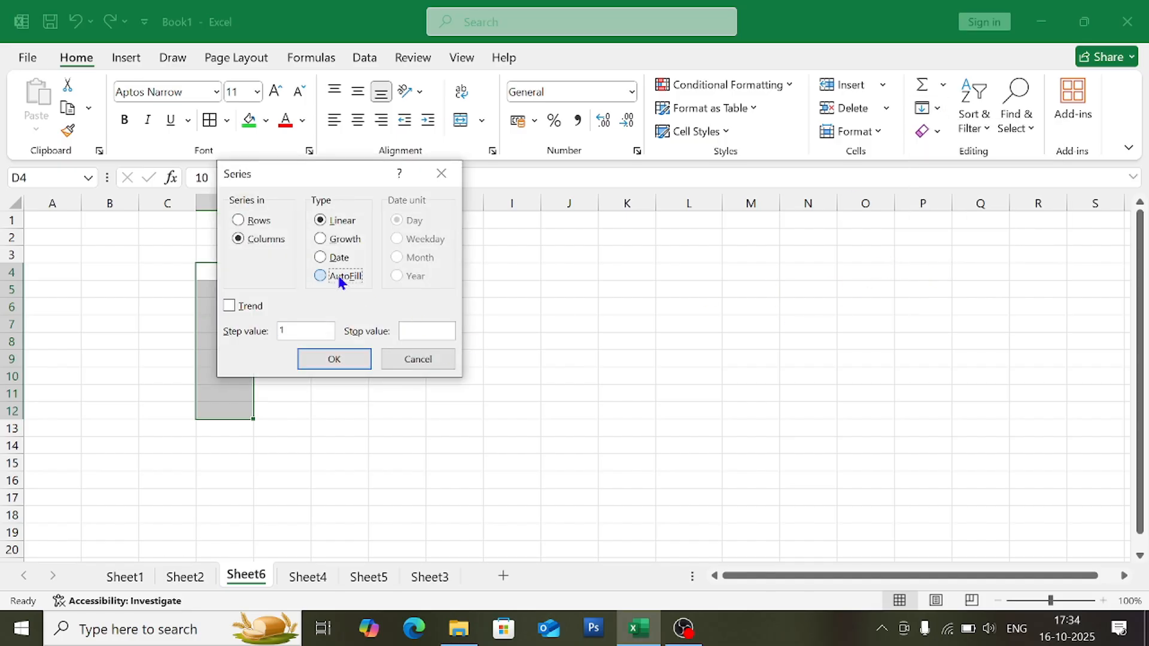
pyautogui.click(333, 359)
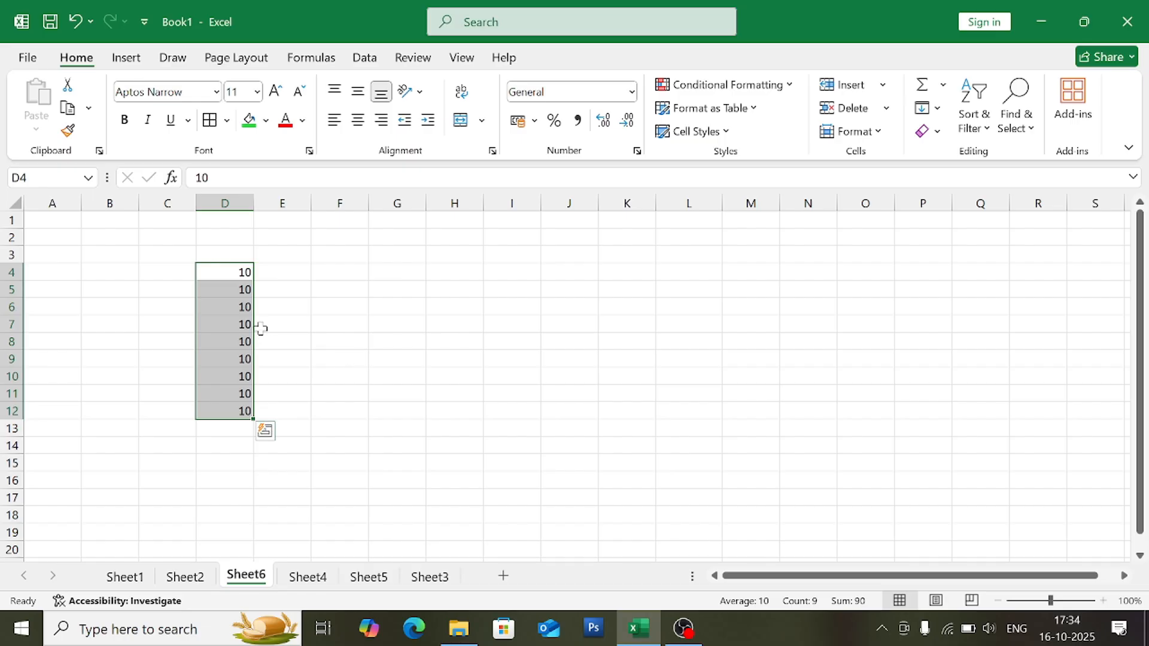
# Enter several people's names separated by spaces as one text in cell H4
pyautogui.click(438, 280)
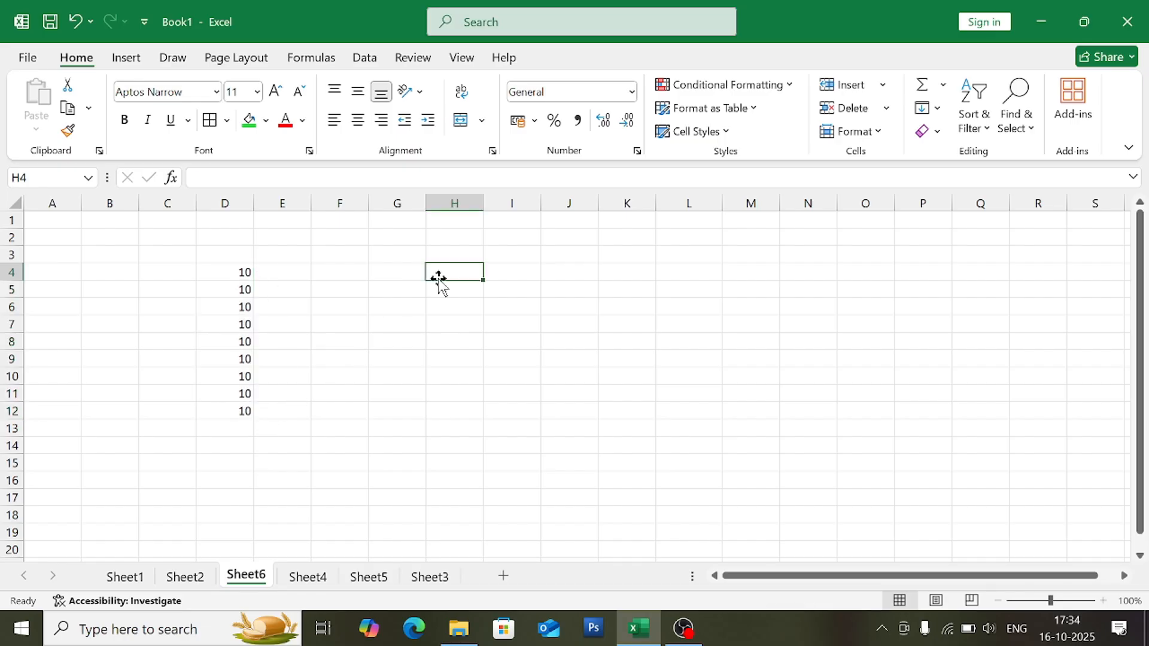
pyautogui.click(936, 113)
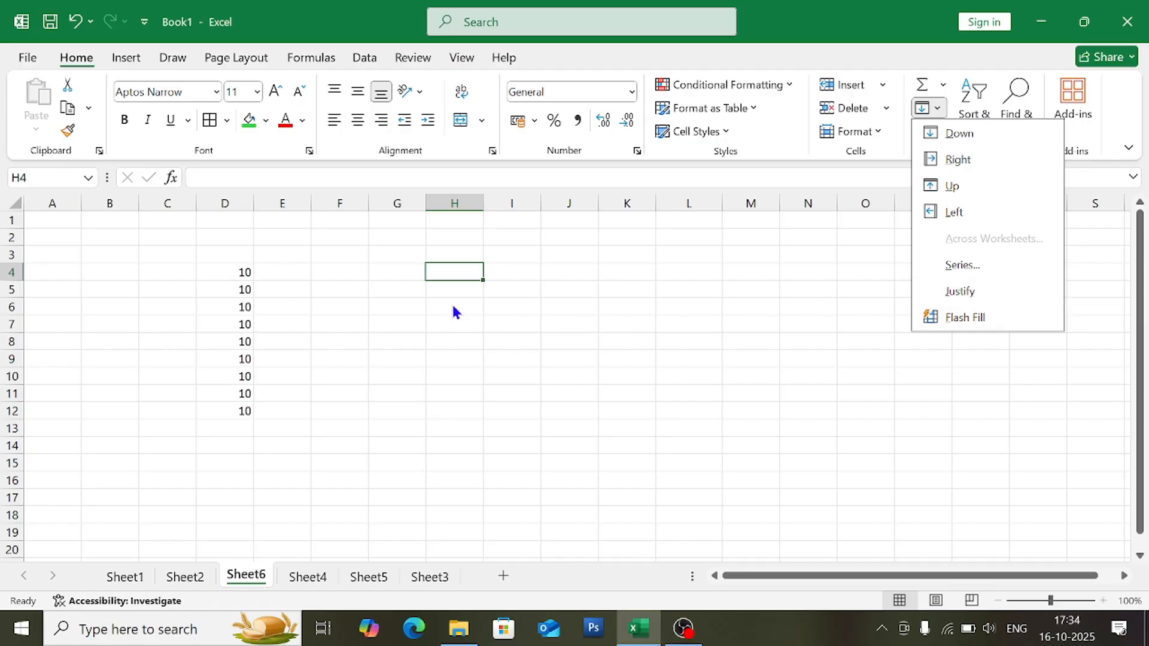
pyautogui.click(452, 269)
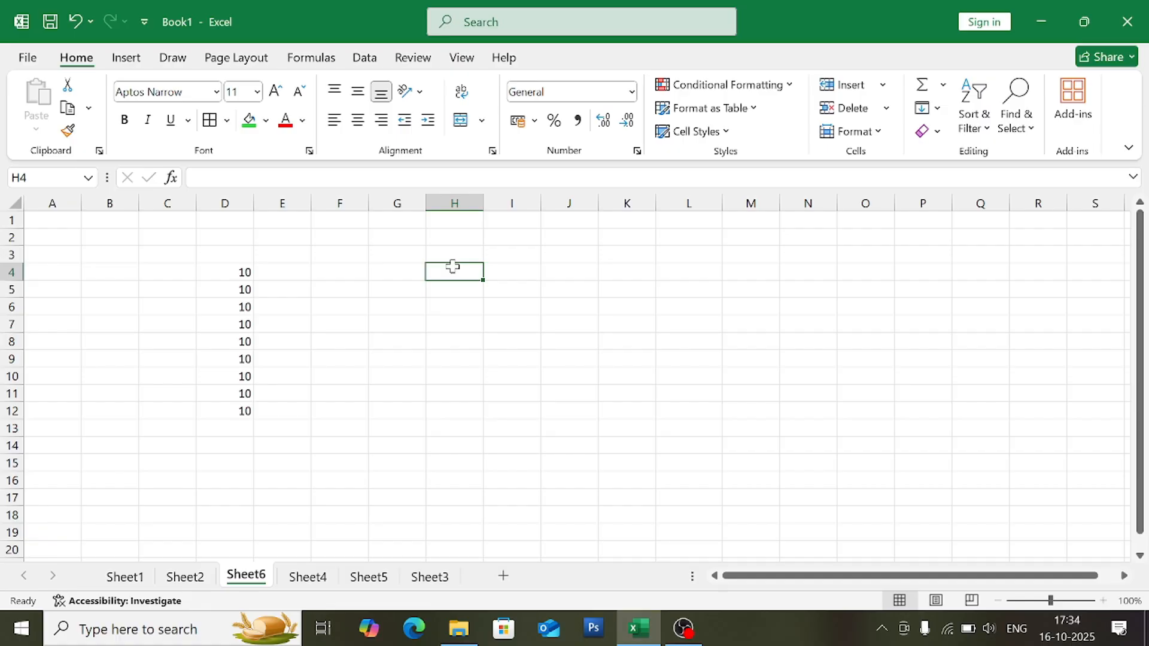
pyautogui.write('pank')
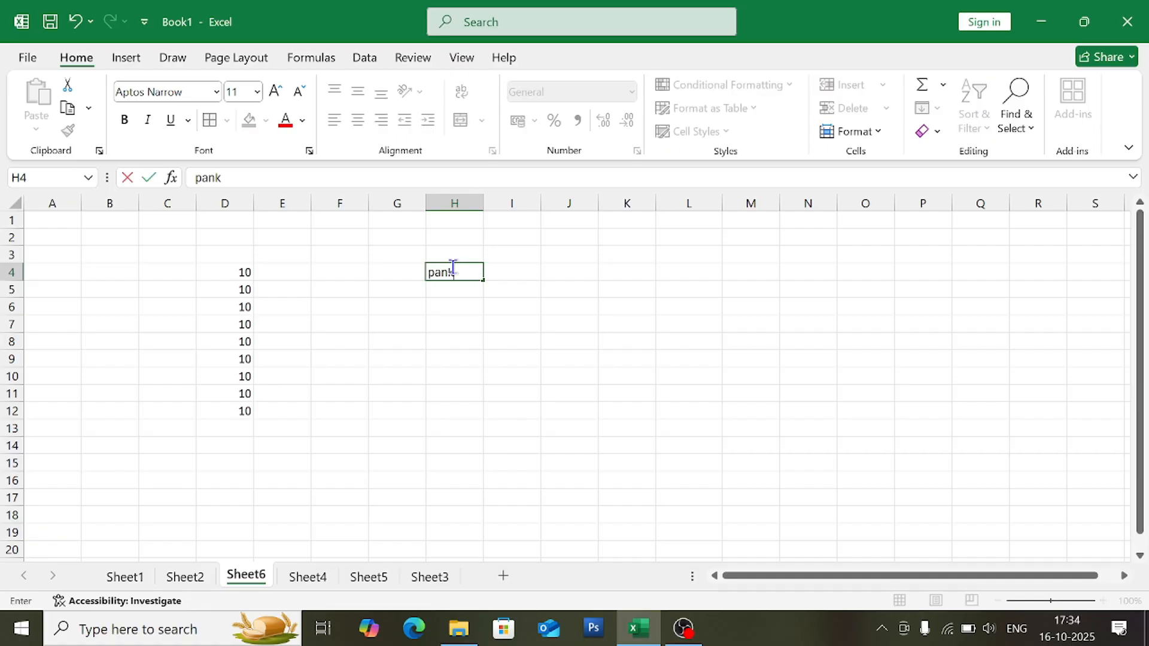
pyautogui.write('a')
pyautogui.write('j ramkar')
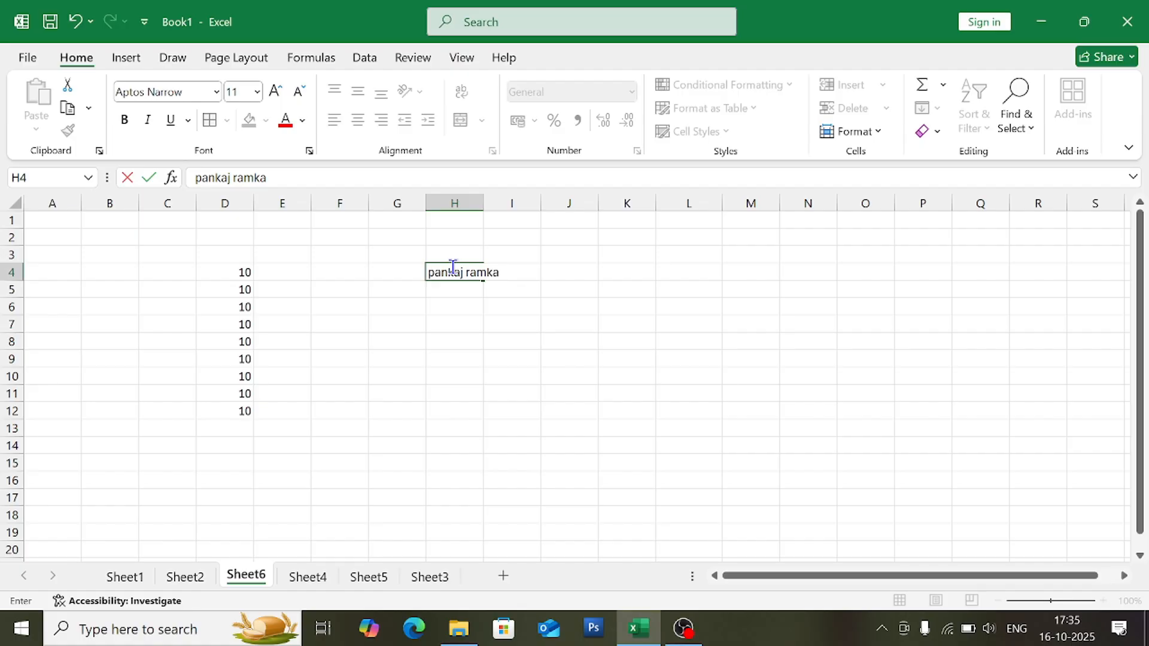
pyautogui.write('na avinash')
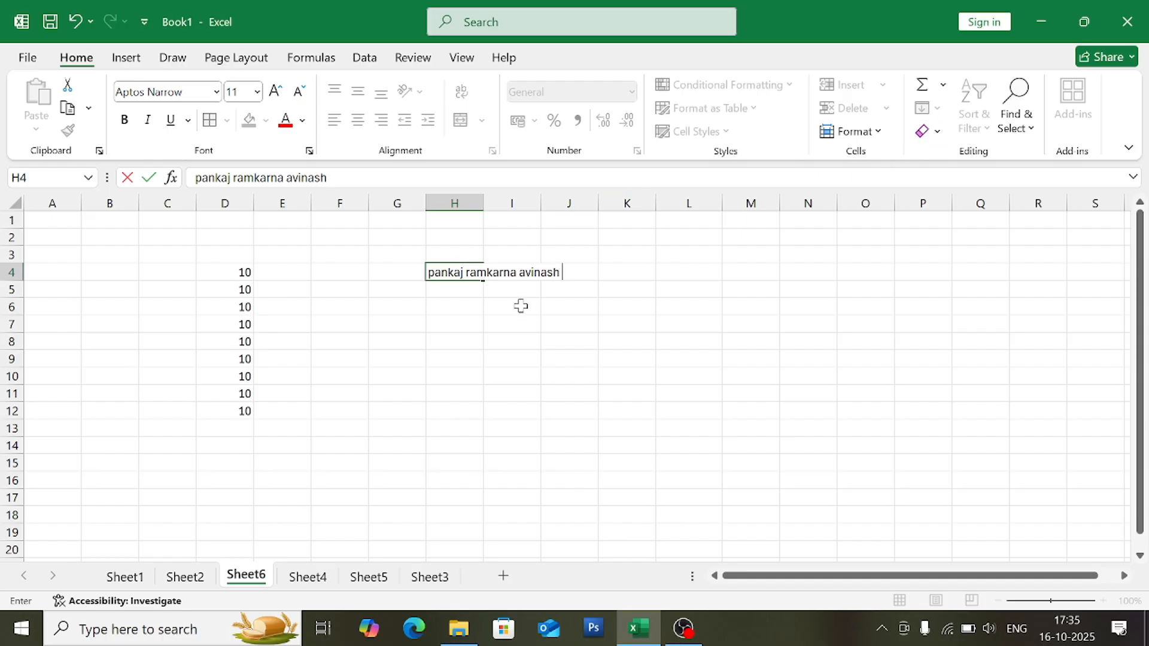
pyautogui.click(457, 309)
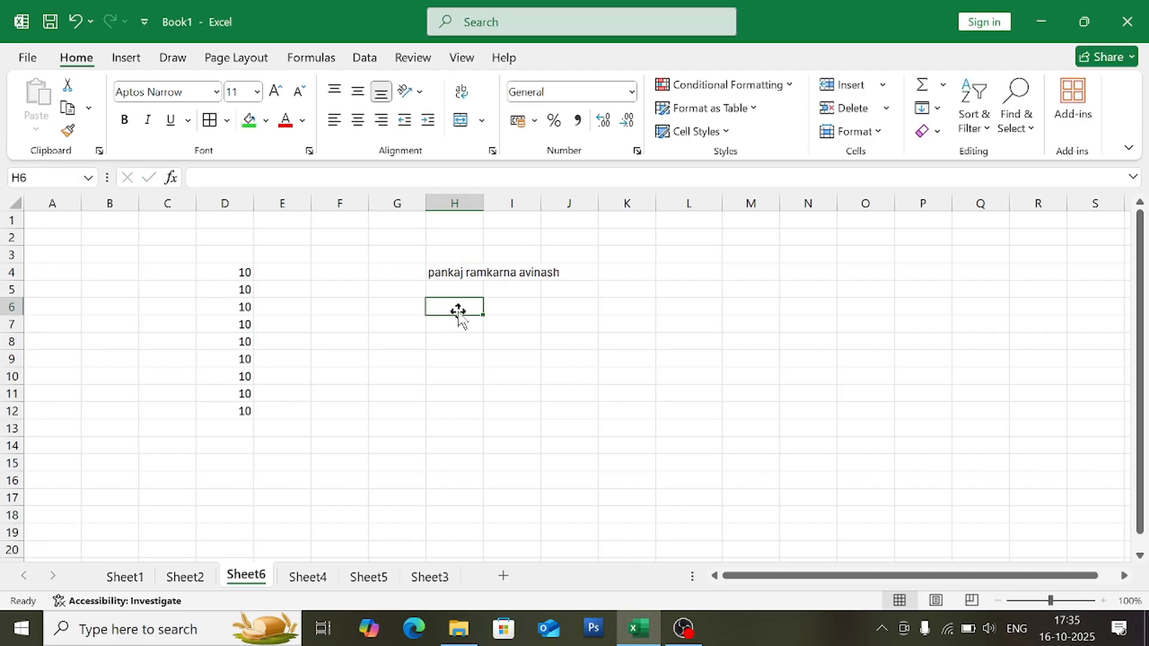
pyautogui.click(464, 274)
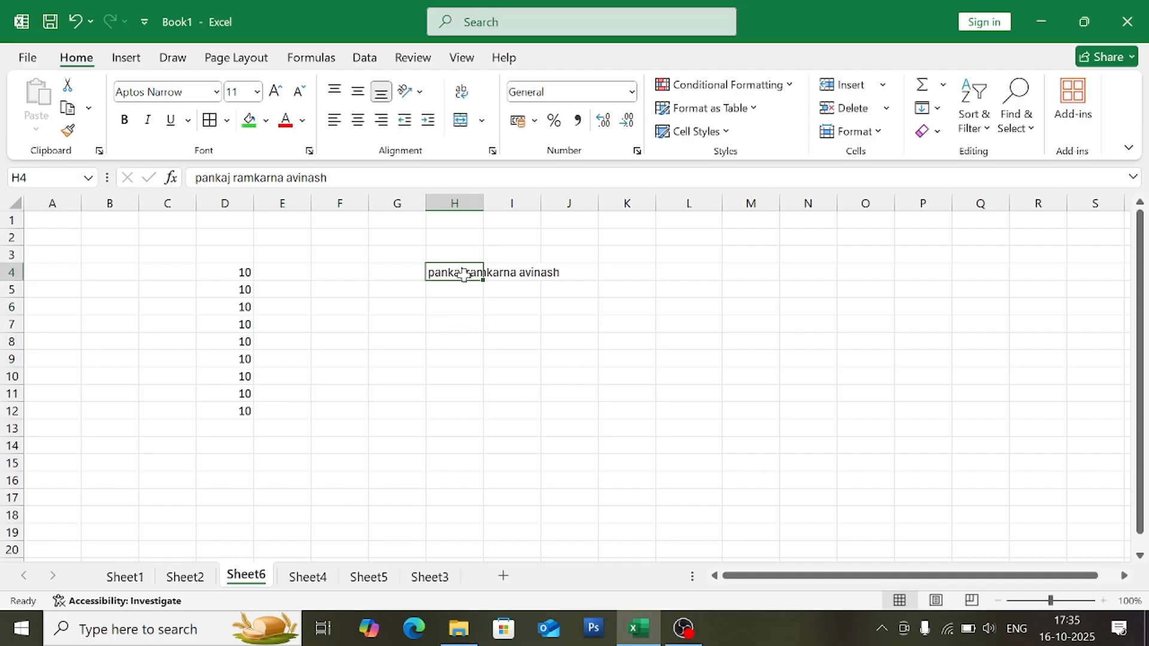
pyautogui.click(937, 111)
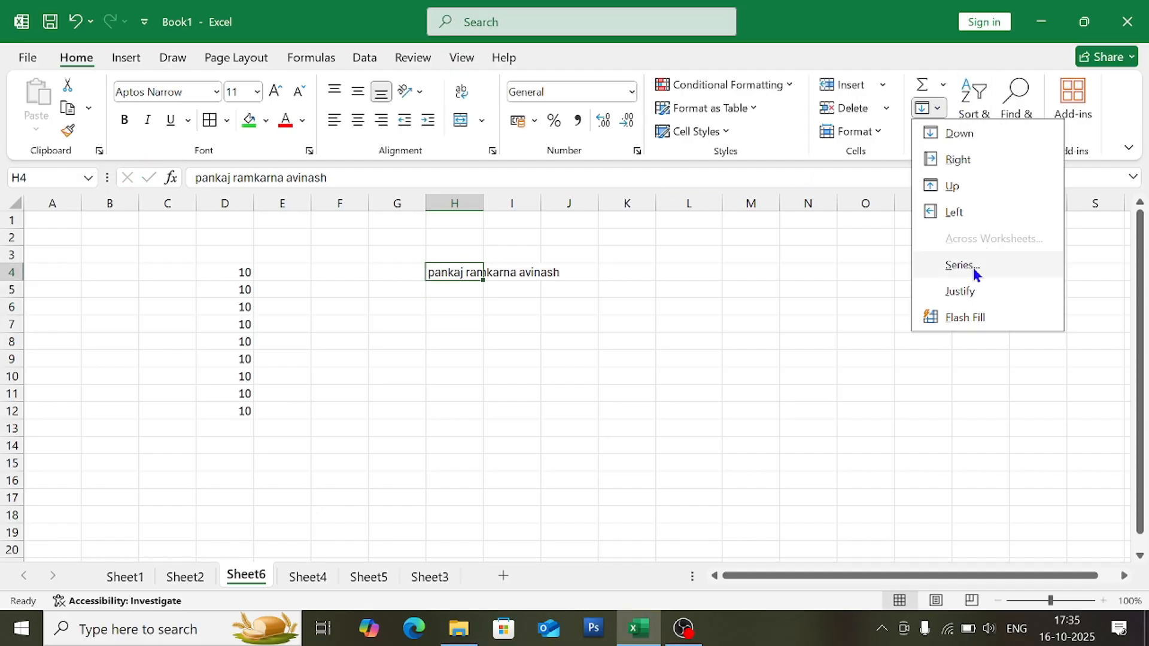
pyautogui.click(968, 295)
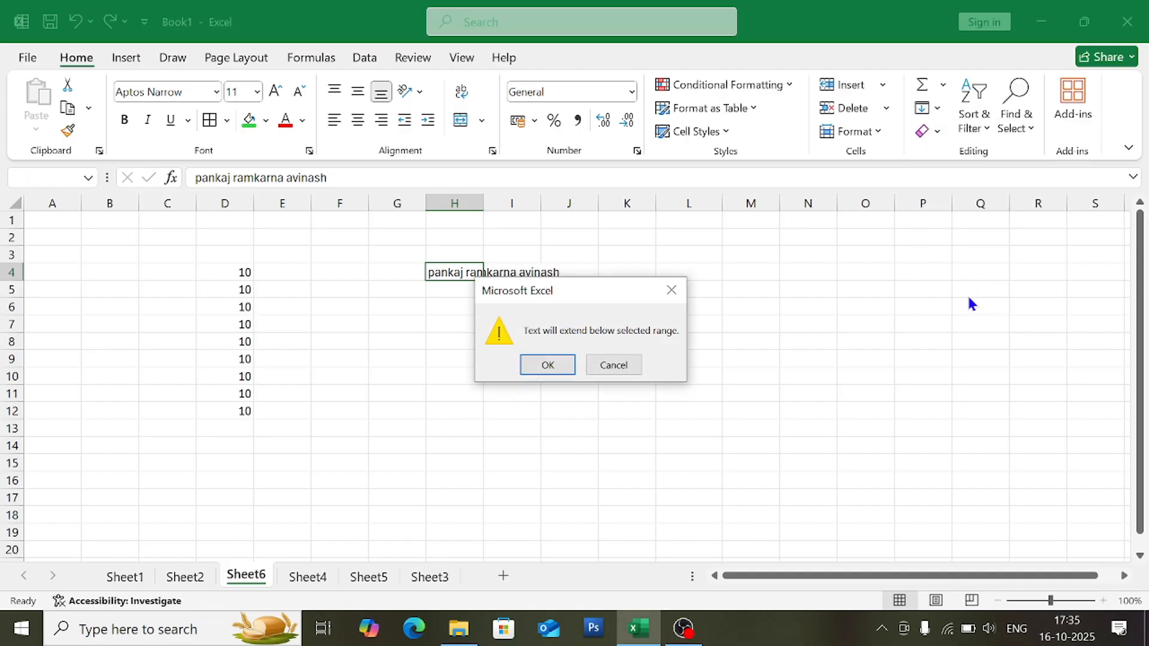
pyautogui.click(680, 293)
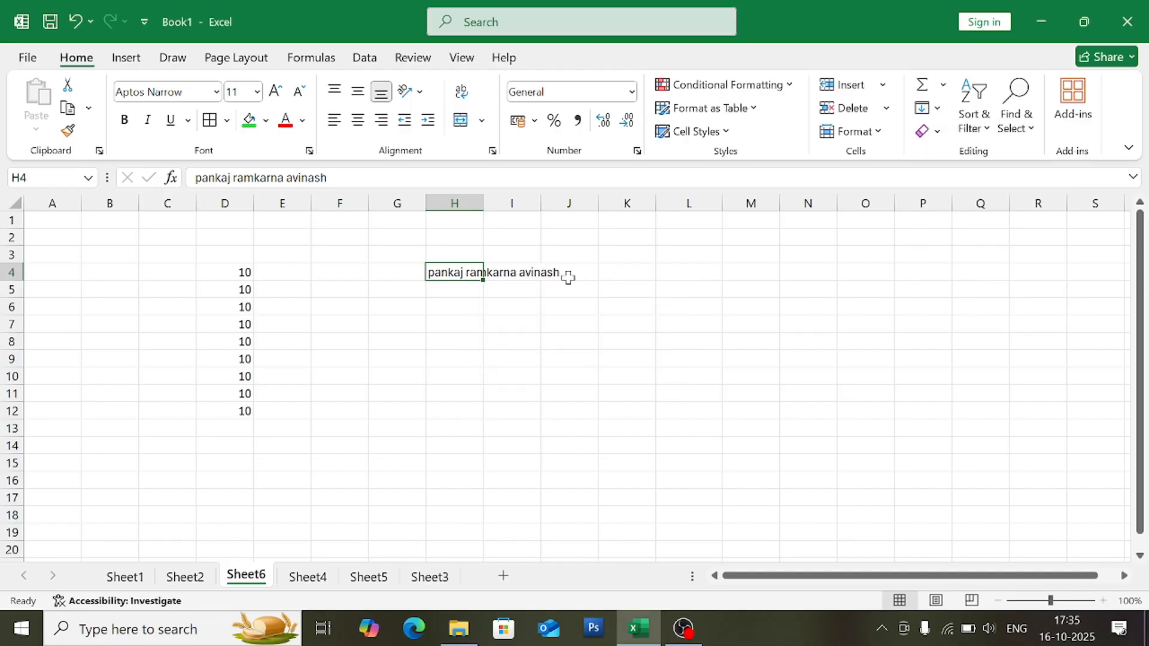
# Split the names in cell H4 into separate rows by applying the Justify fill to the range H4:H6
pyautogui.moveTo(468, 274); pyautogui.dragTo(466, 313)
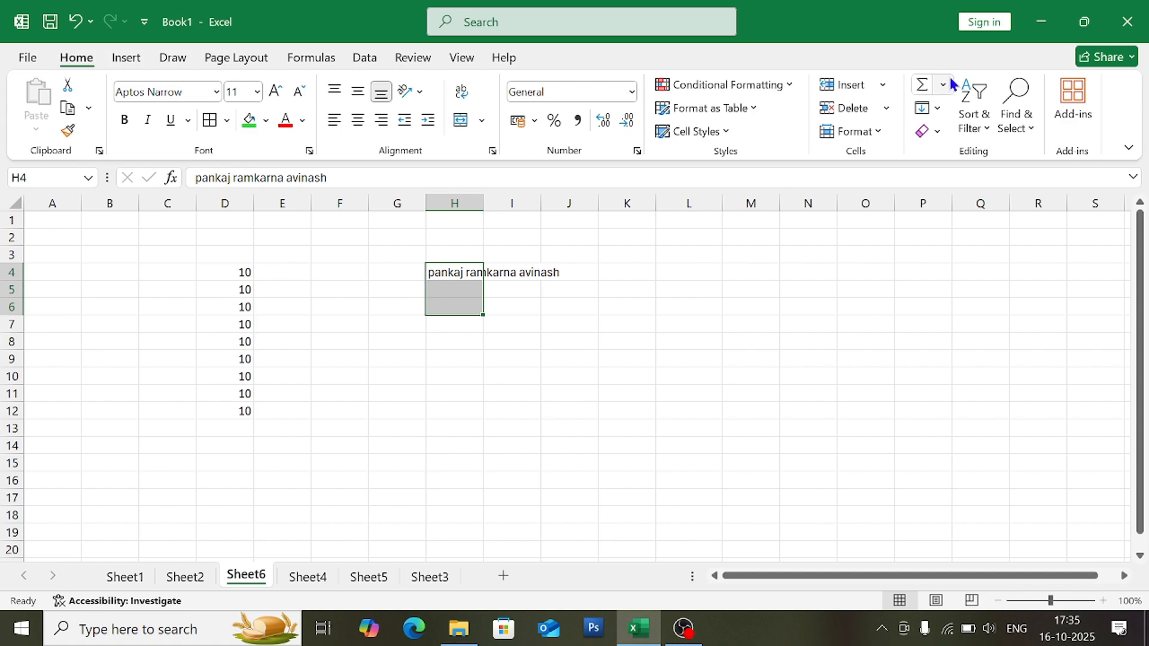
pyautogui.click(938, 109)
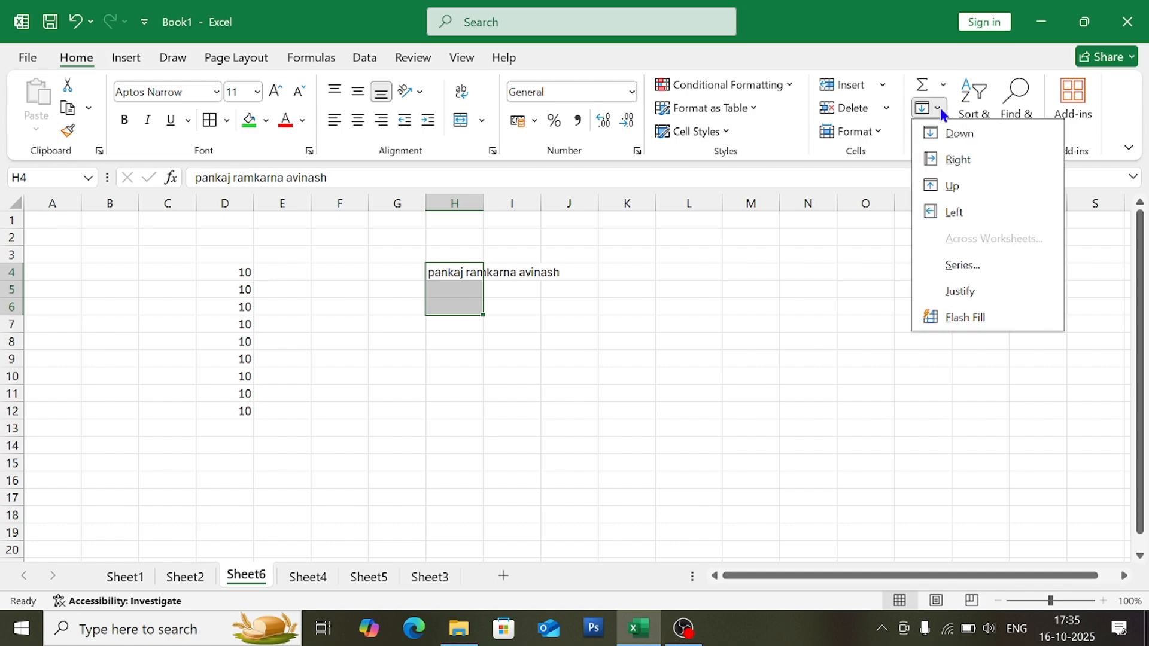
pyautogui.click(944, 262)
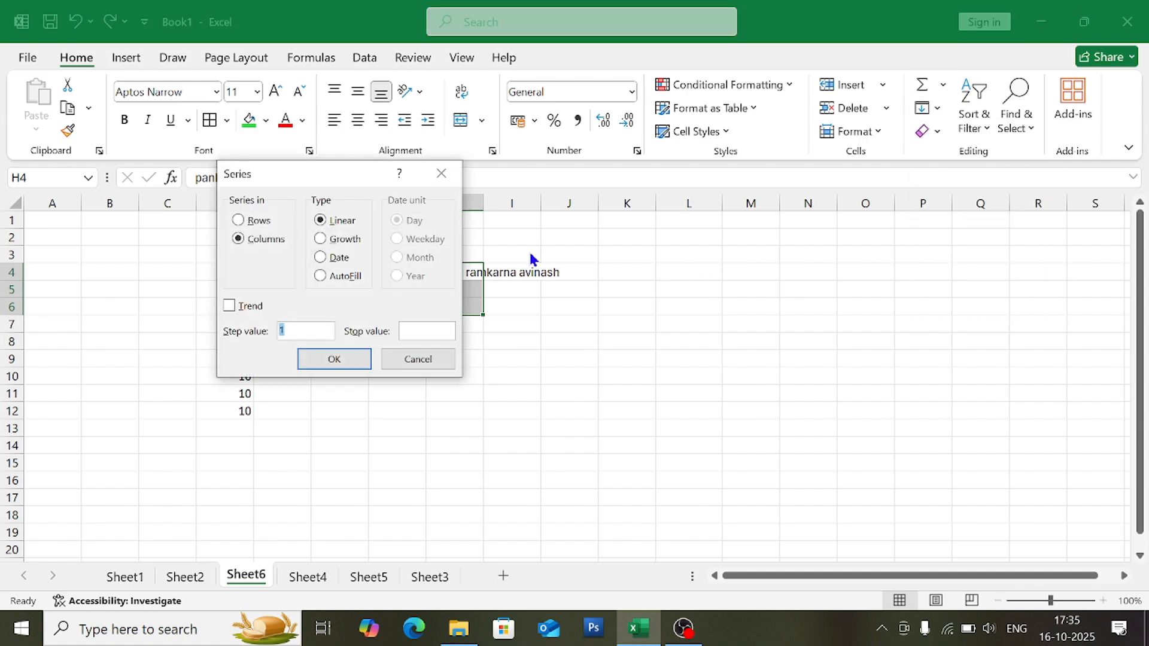
pyautogui.click(426, 180)
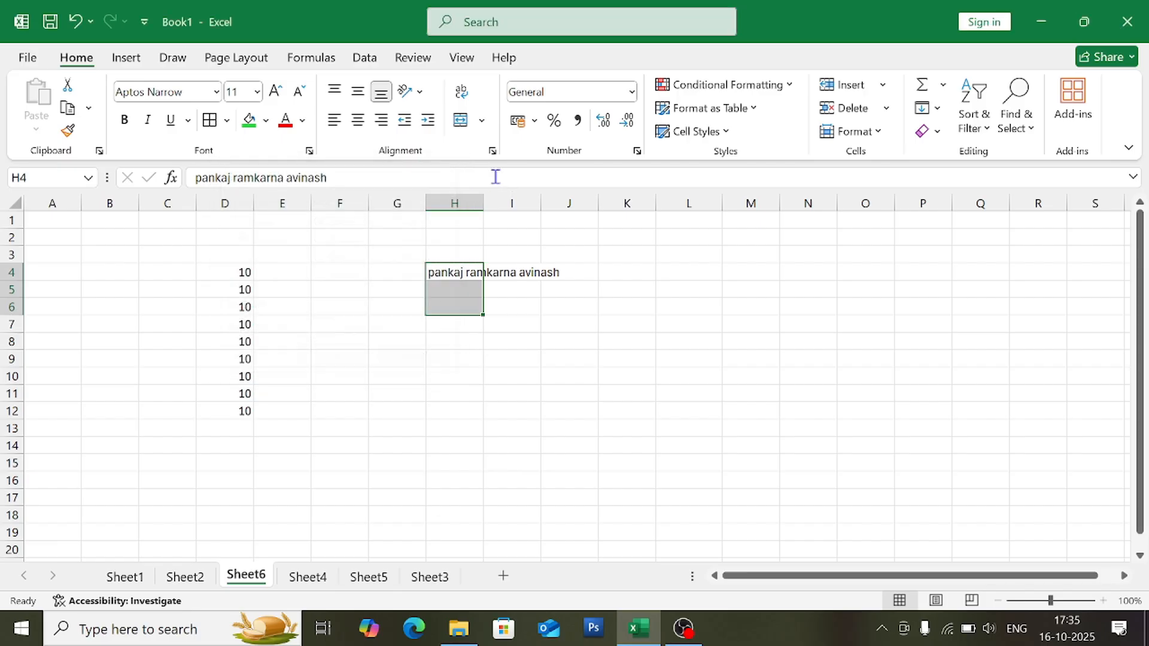
pyautogui.click(934, 108)
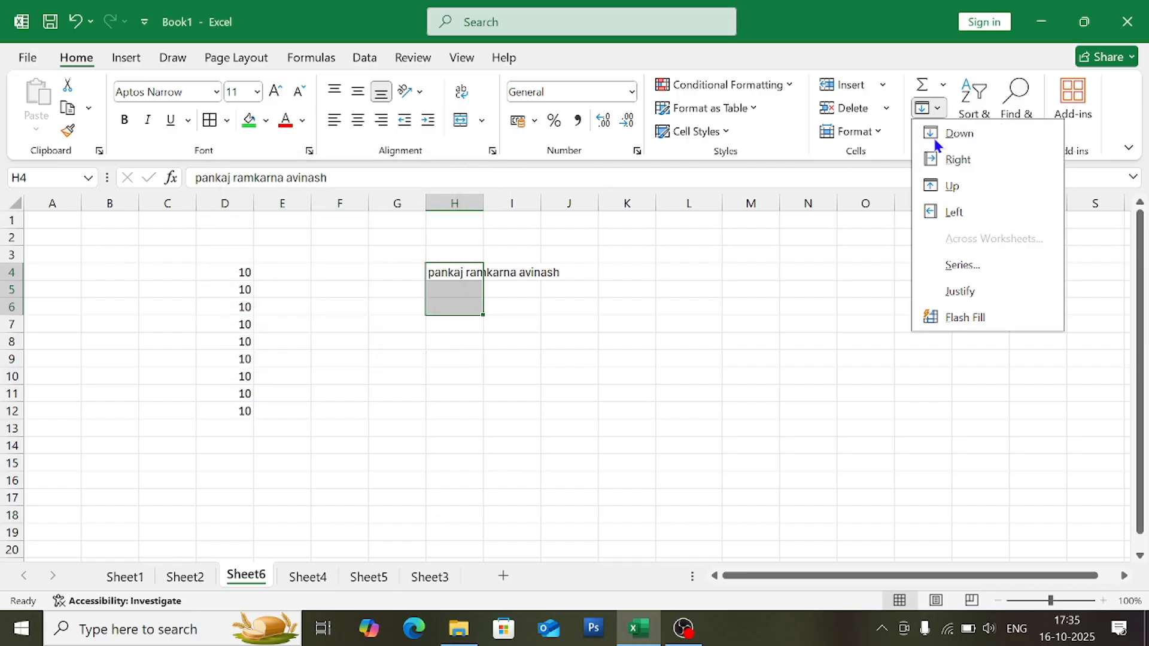
pyautogui.click(953, 299)
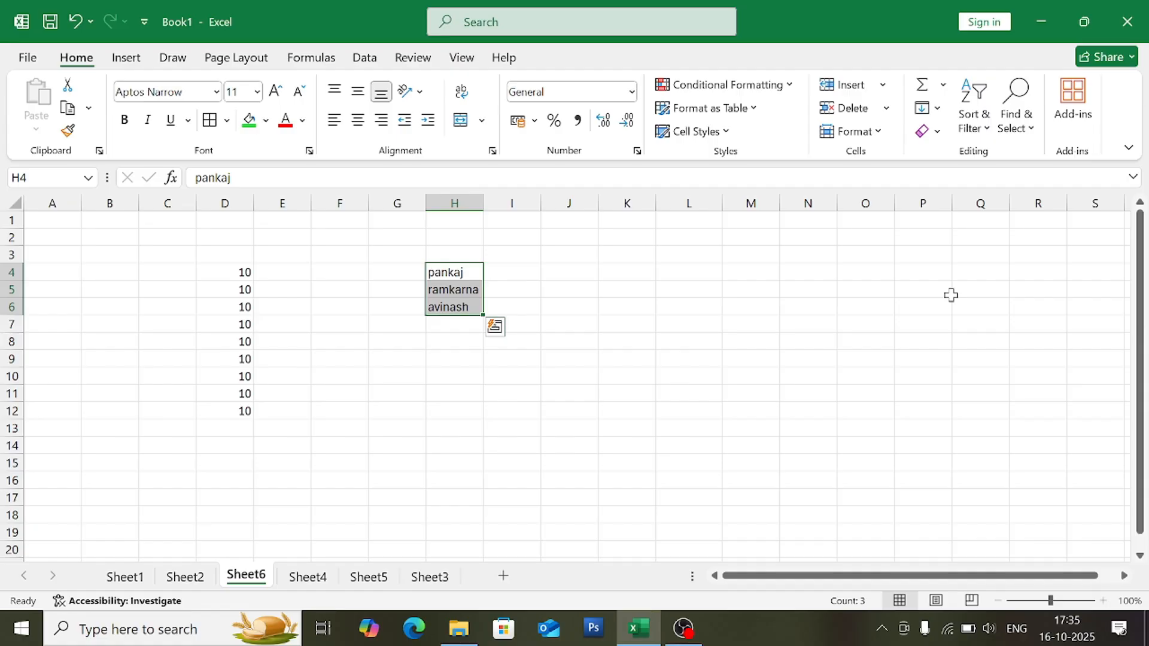
pyautogui.click(951, 295)
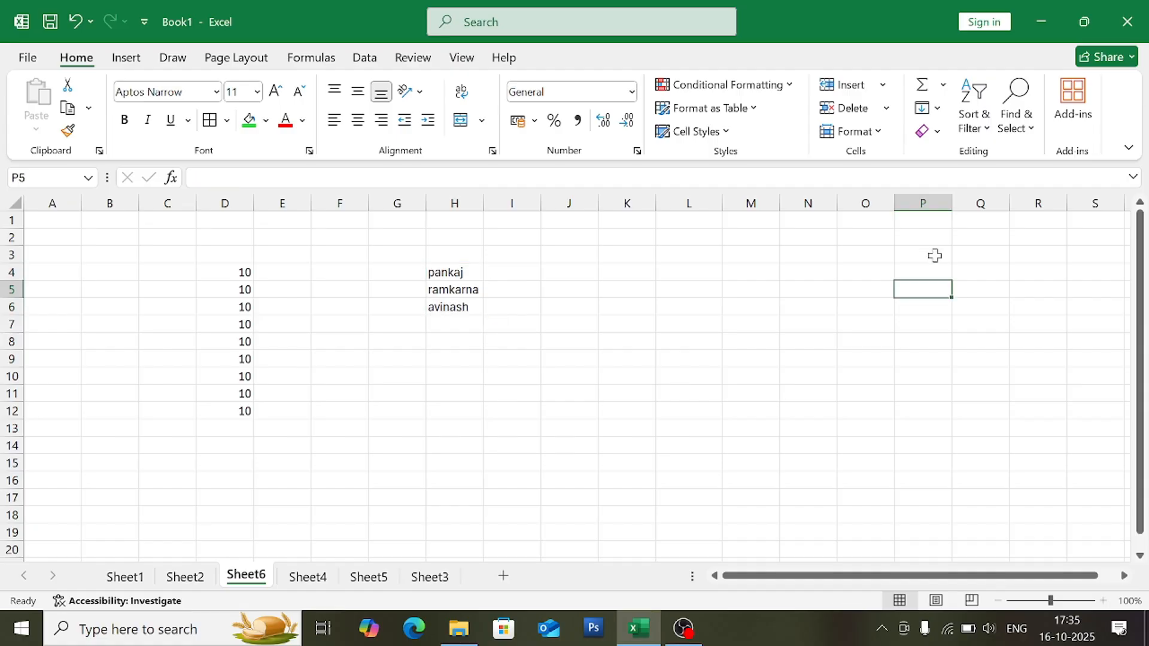
pyautogui.click(937, 109)
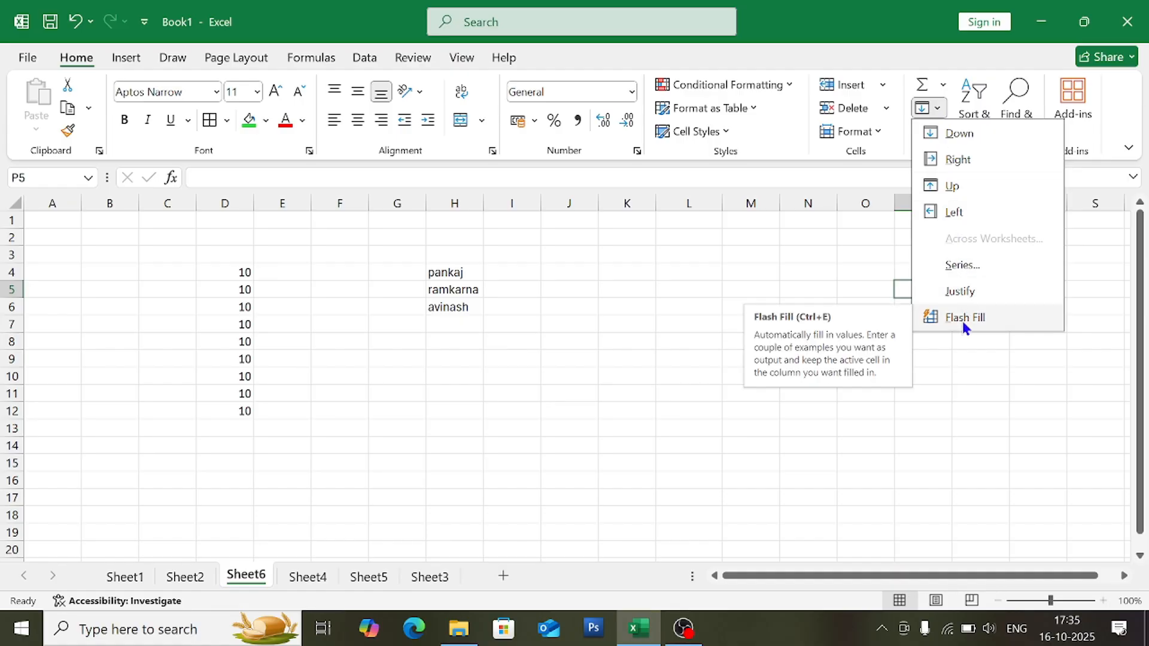
pyautogui.click(549, 474)
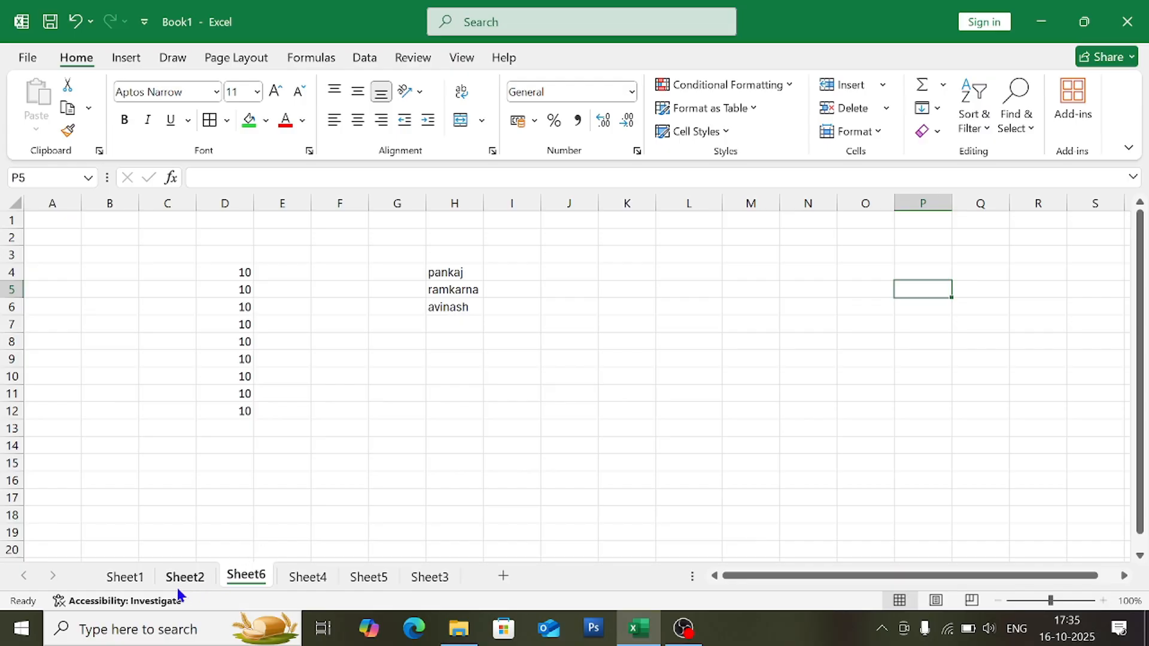
# On Sheet1, enter the first name from C4 in cell D4 and the surname from C4 in cell E4
pyautogui.click(146, 578)
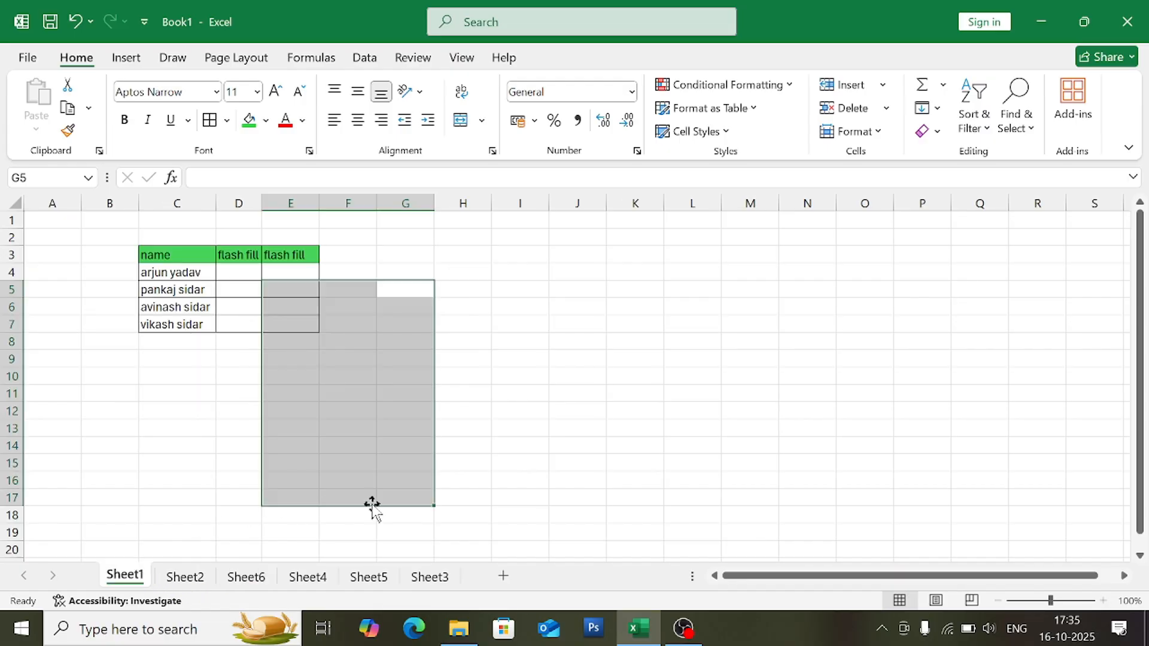
pyautogui.click(439, 491)
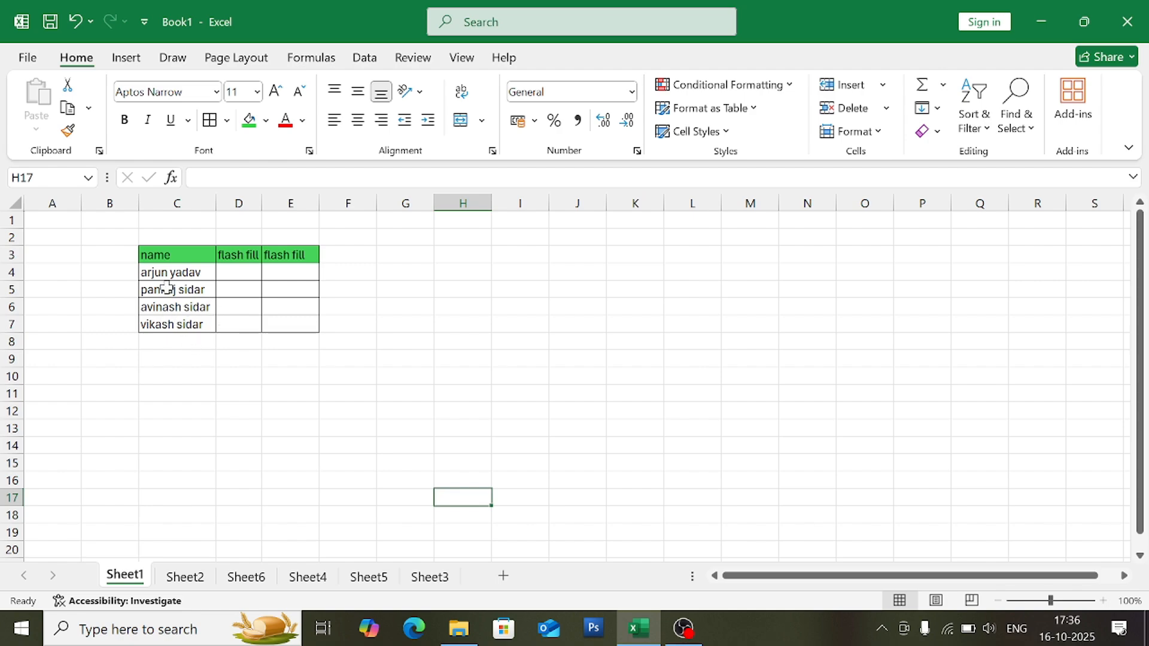
pyautogui.click(239, 273)
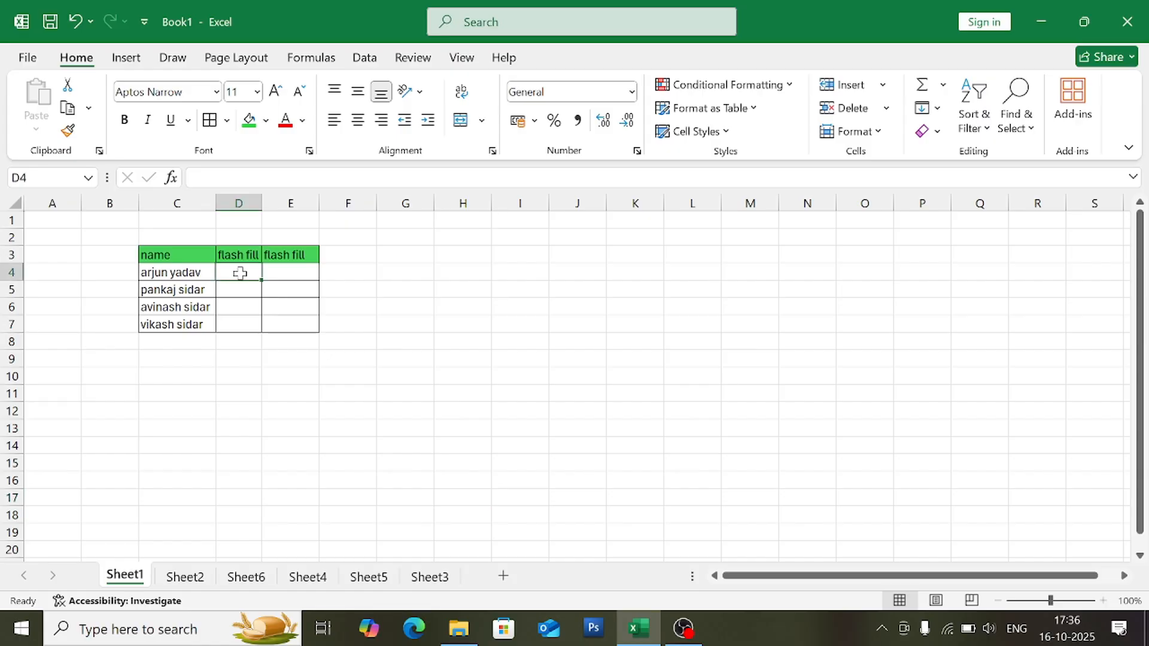
pyautogui.write('arjun')
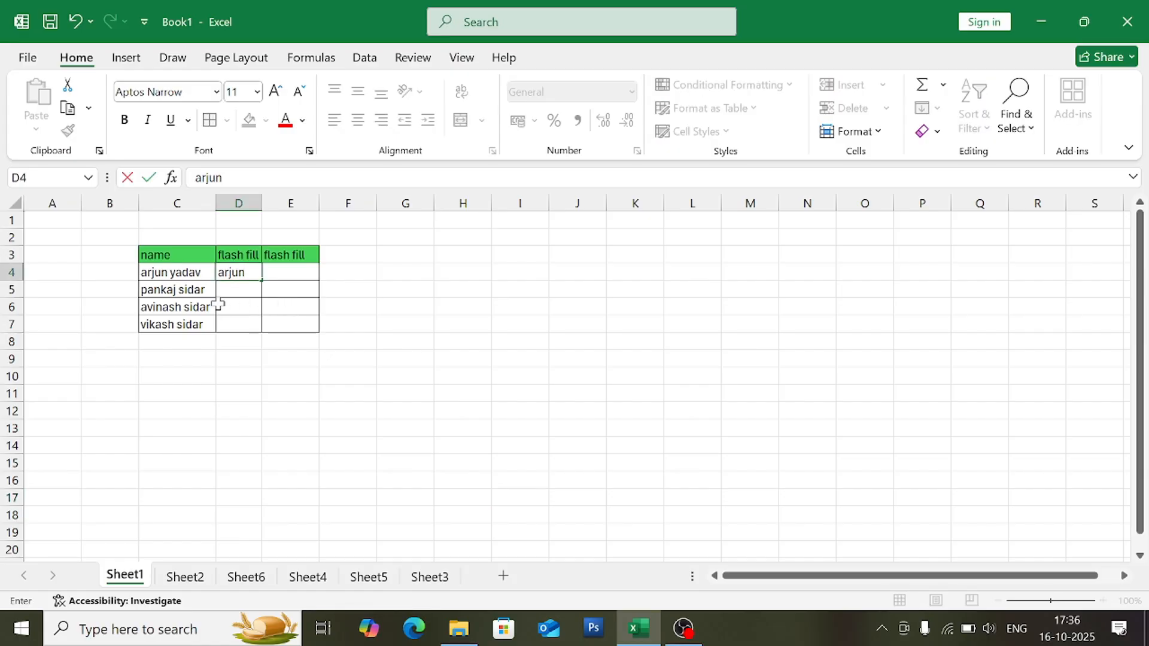
pyautogui.click(286, 272)
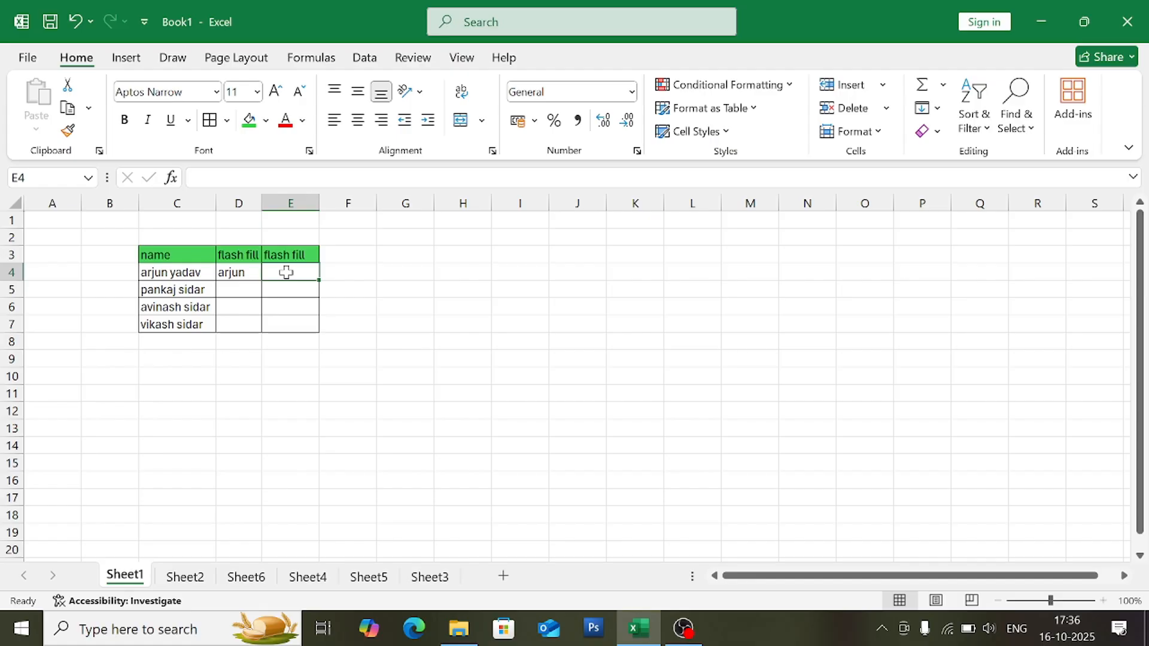
pyautogui.write('yada')
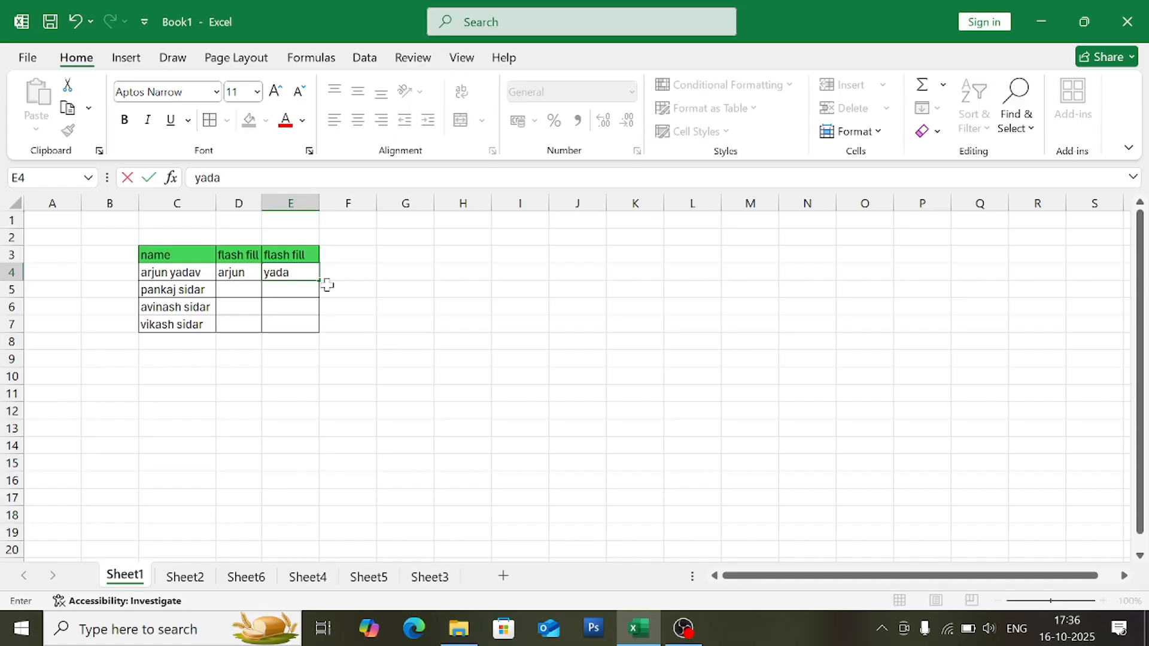
pyautogui.write('v')
pyautogui.moveTo(231, 273); pyautogui.dragTo(291, 325)
pyautogui.click(242, 307)
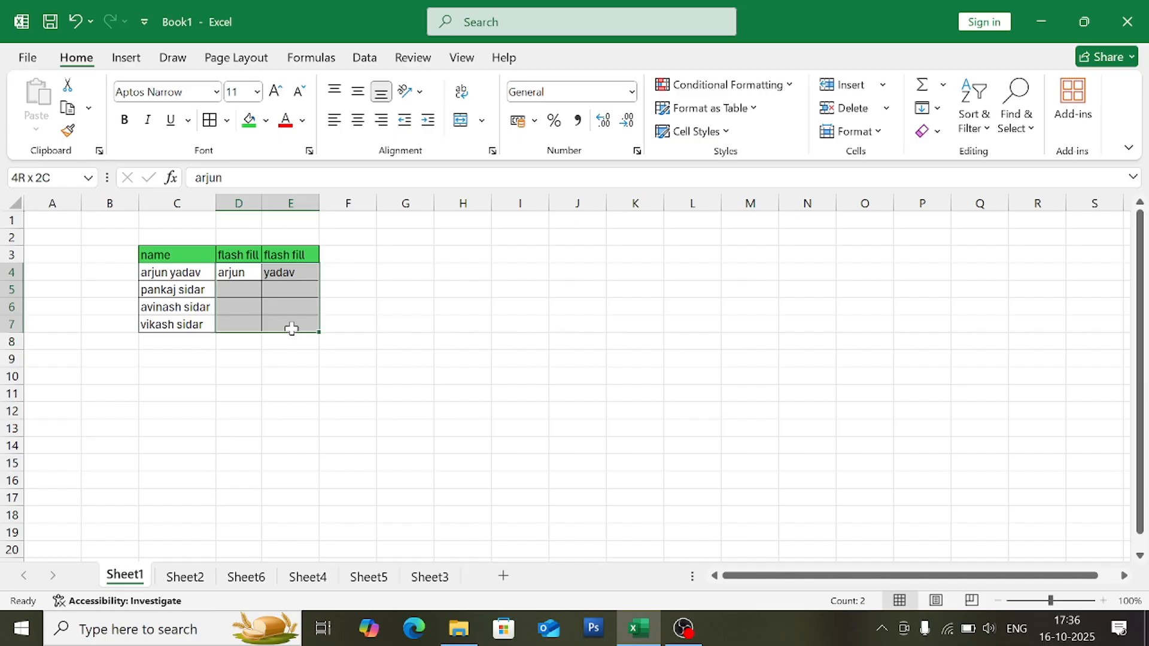
pyautogui.click(935, 108)
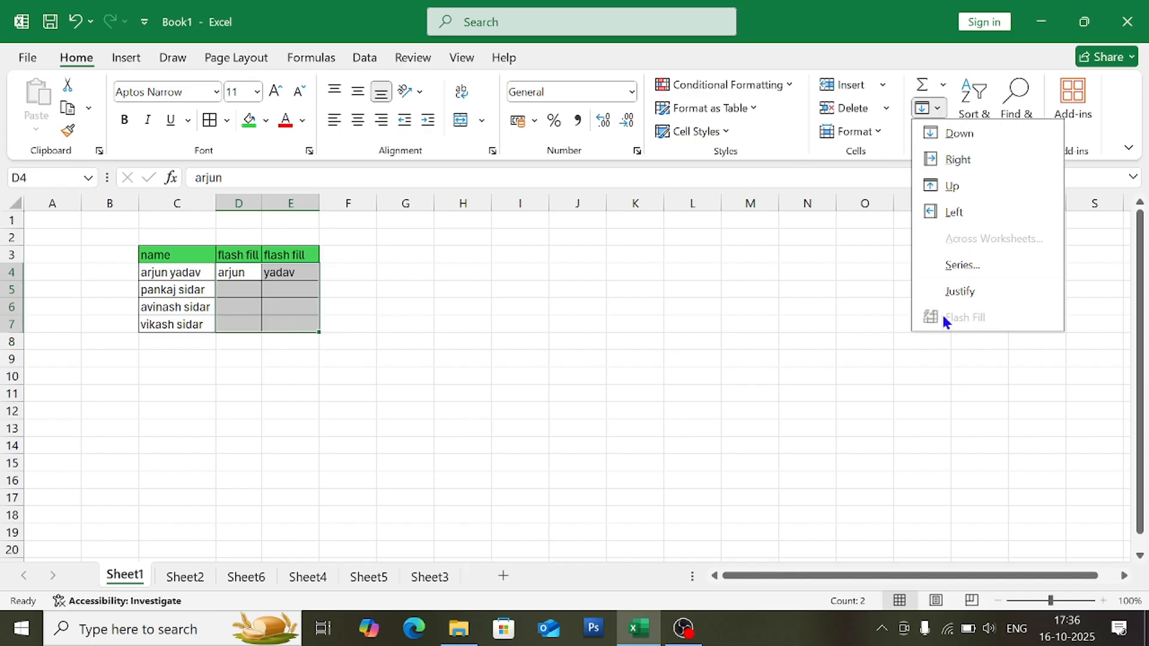
pyautogui.click(781, 312)
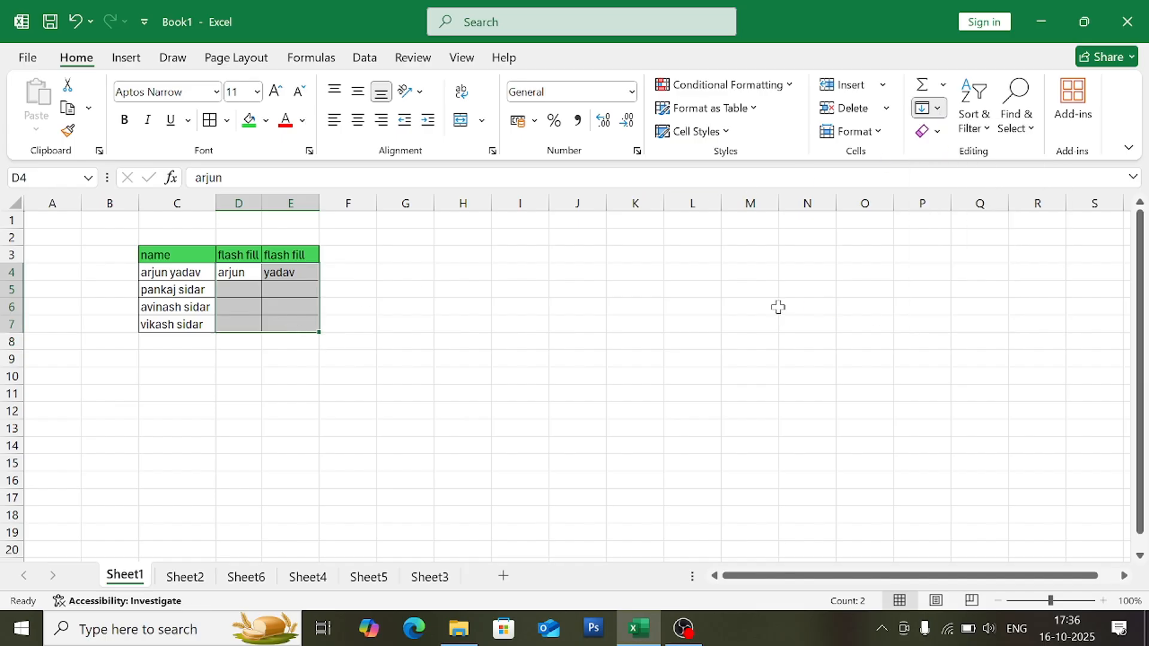
# Flash Fill the first names down column D from D4 and the surnames down column E from E4
pyautogui.click(251, 274)
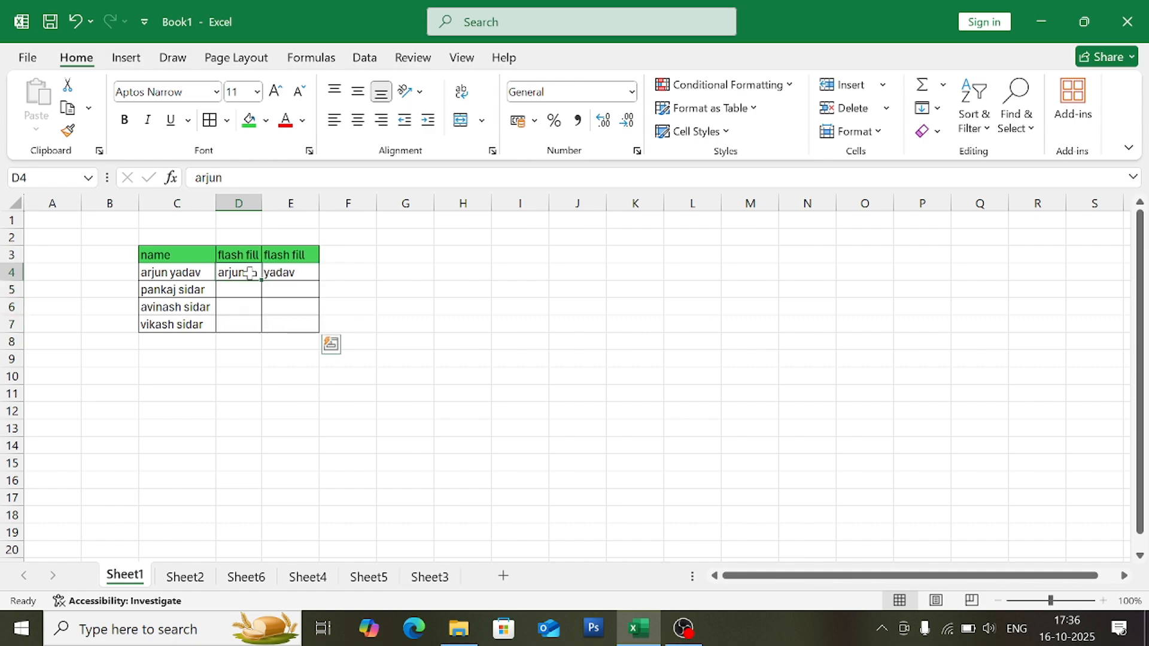
pyautogui.click(934, 111)
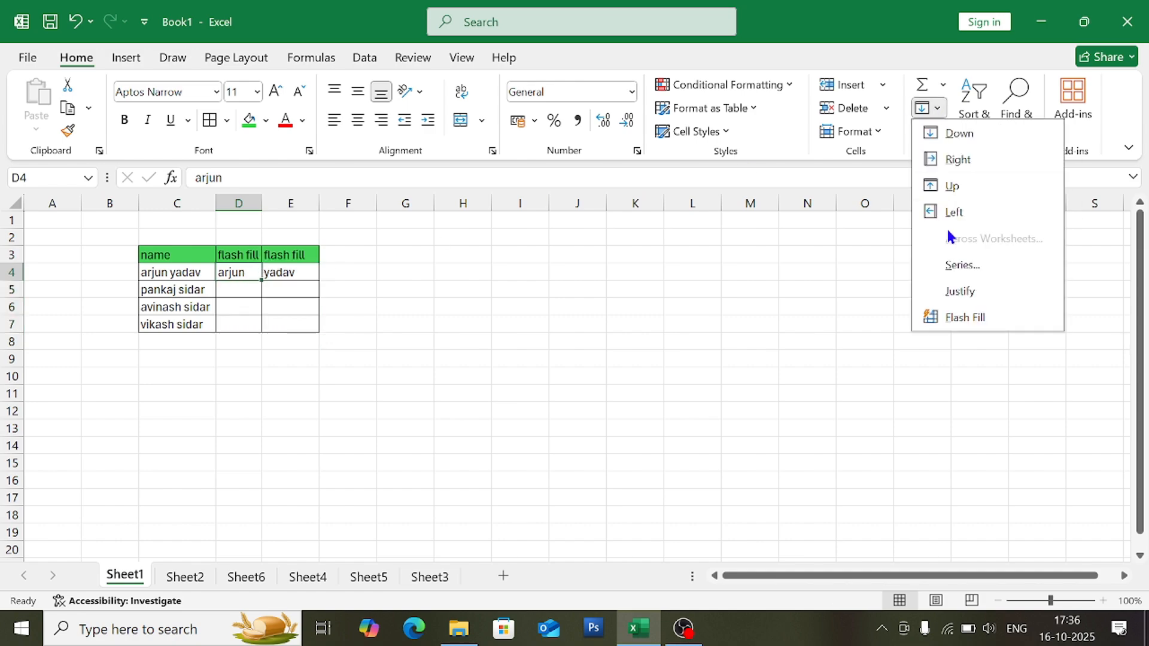
pyautogui.click(945, 314)
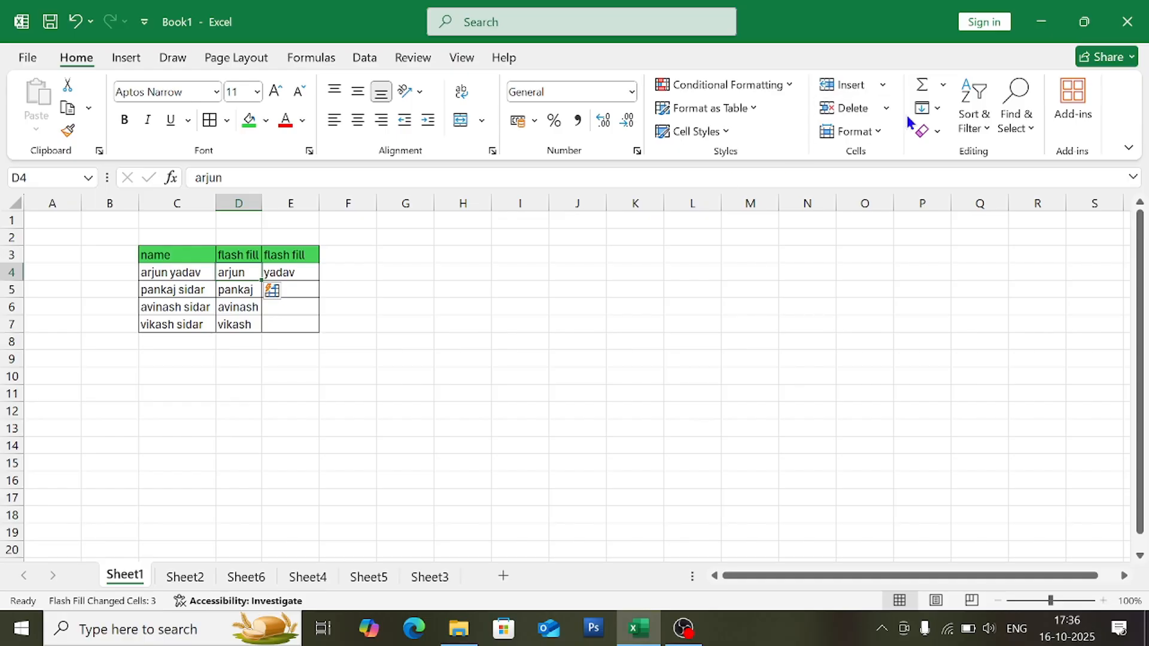
pyautogui.click(308, 278)
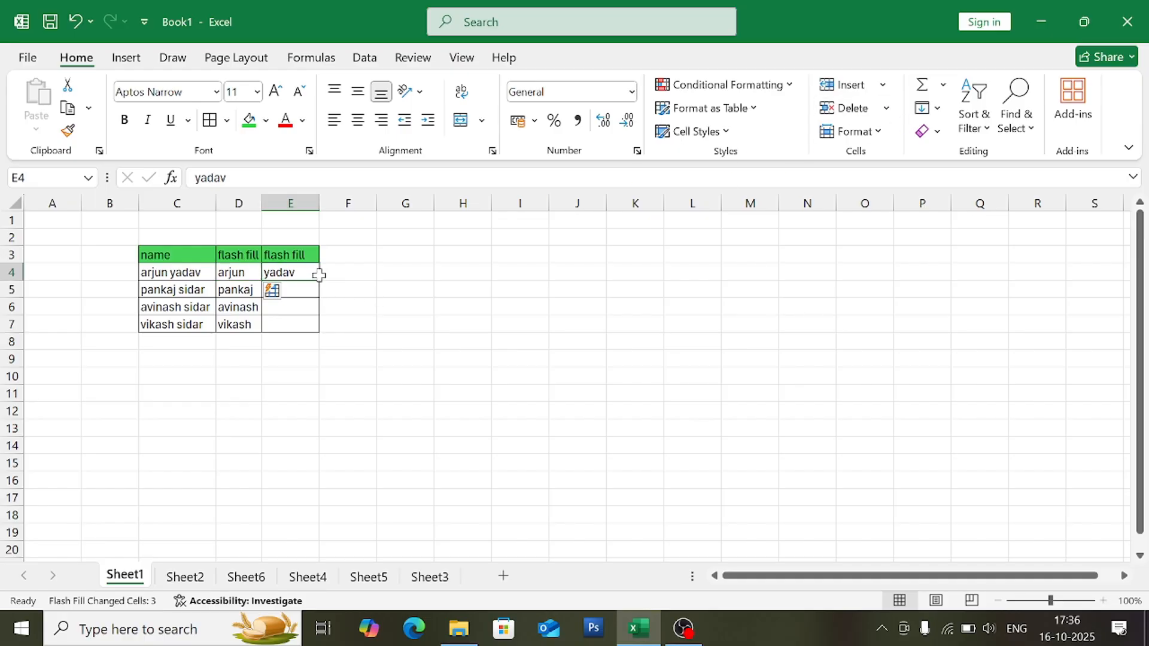
pyautogui.click(937, 109)
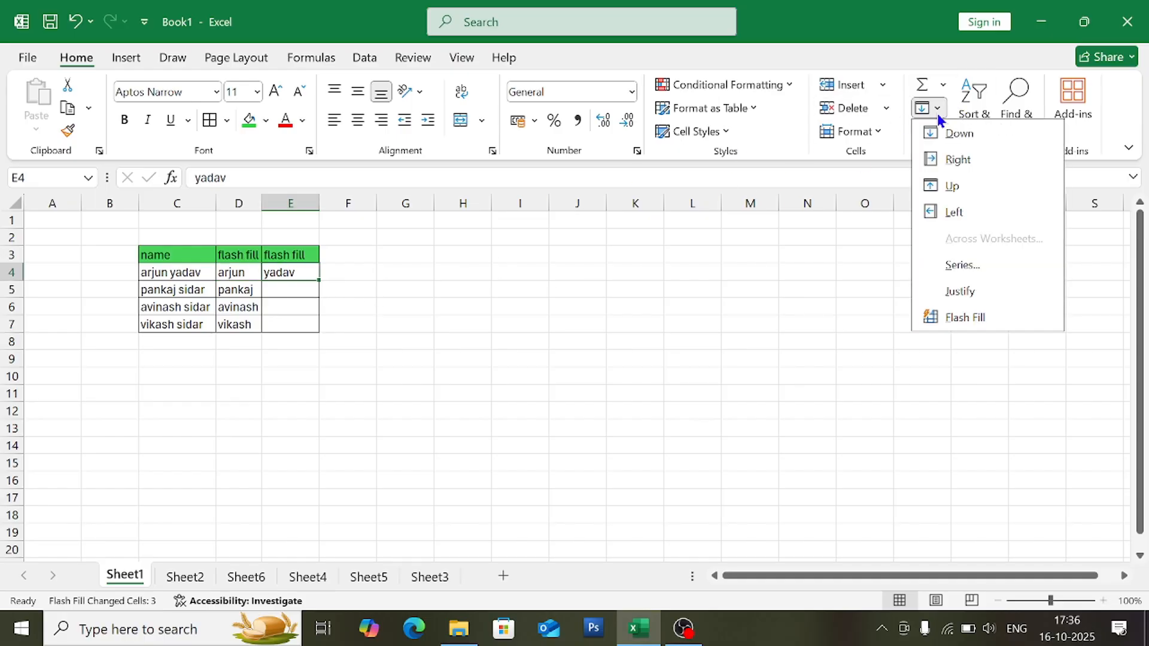
pyautogui.click(957, 318)
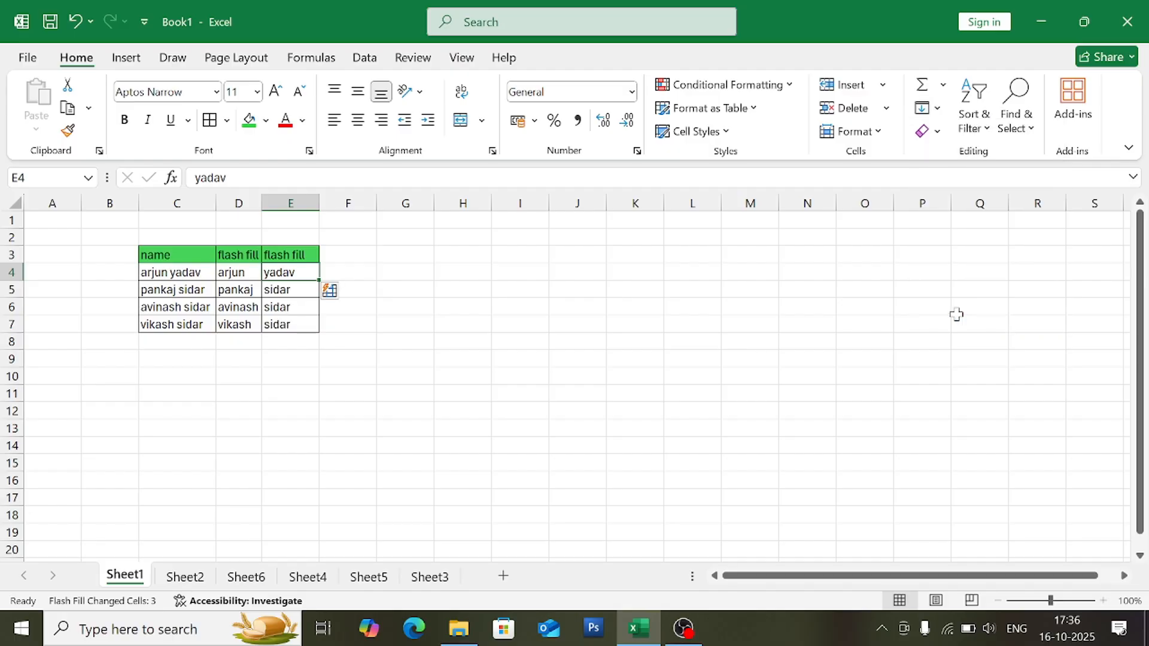